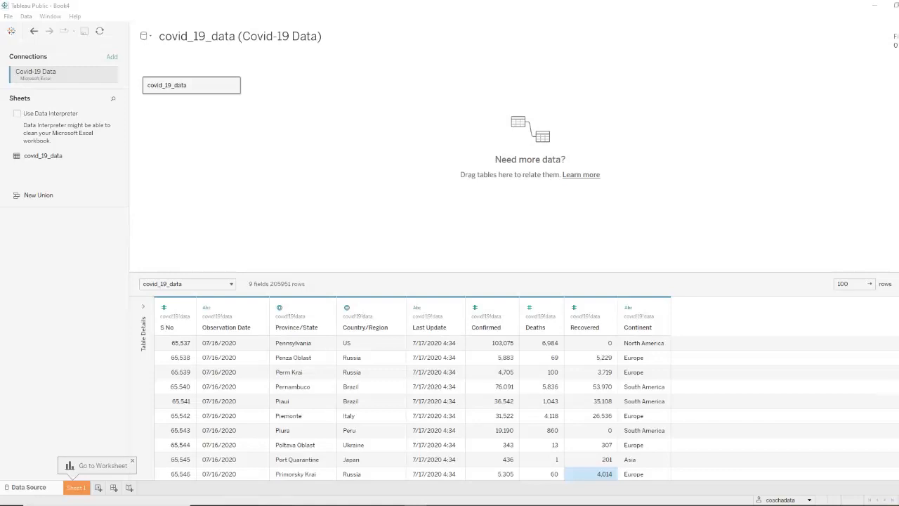
# Step: Change the data type of the Observation Date and Last Update columns to Date
pyautogui.click(260, 311)
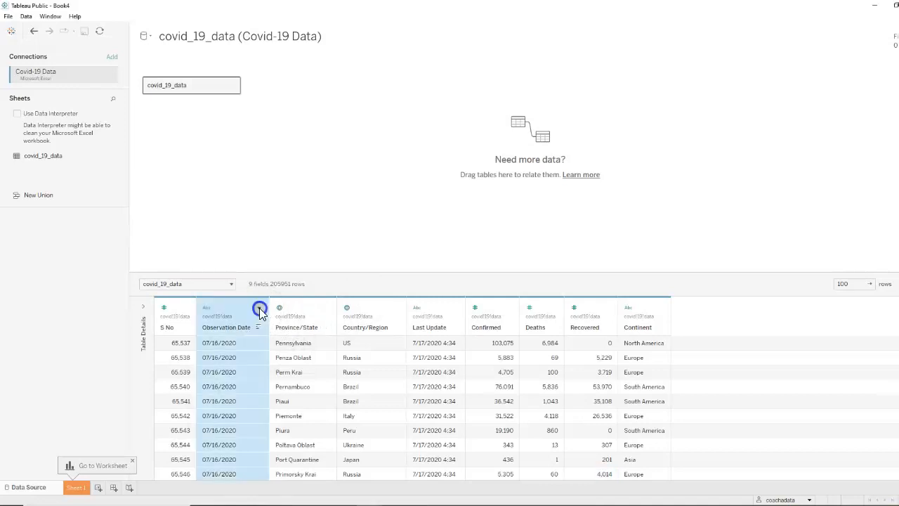
pyautogui.moveTo(346, 423)
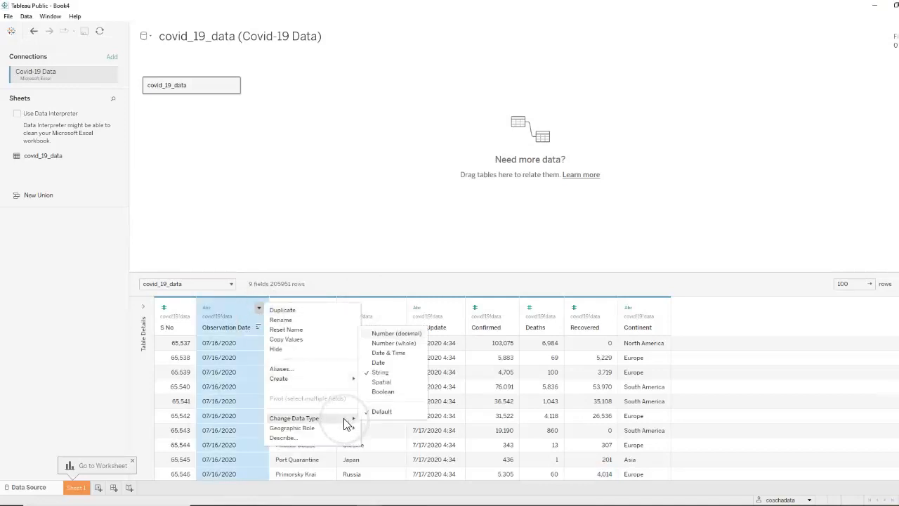
pyautogui.click(378, 364)
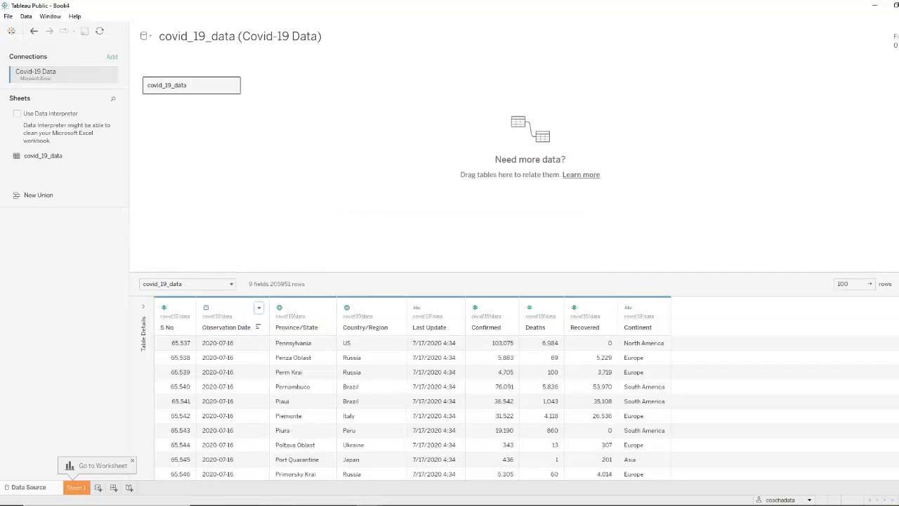
pyautogui.click(455, 307)
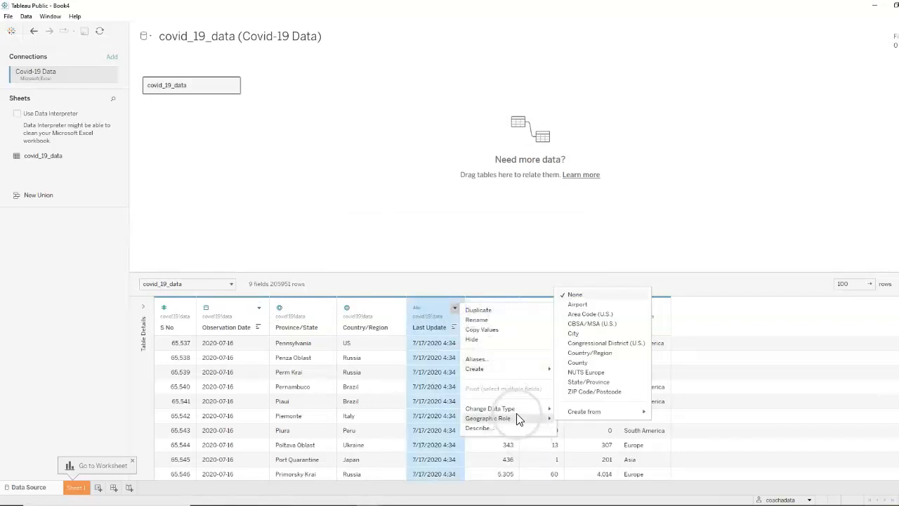
pyautogui.moveTo(520, 408)
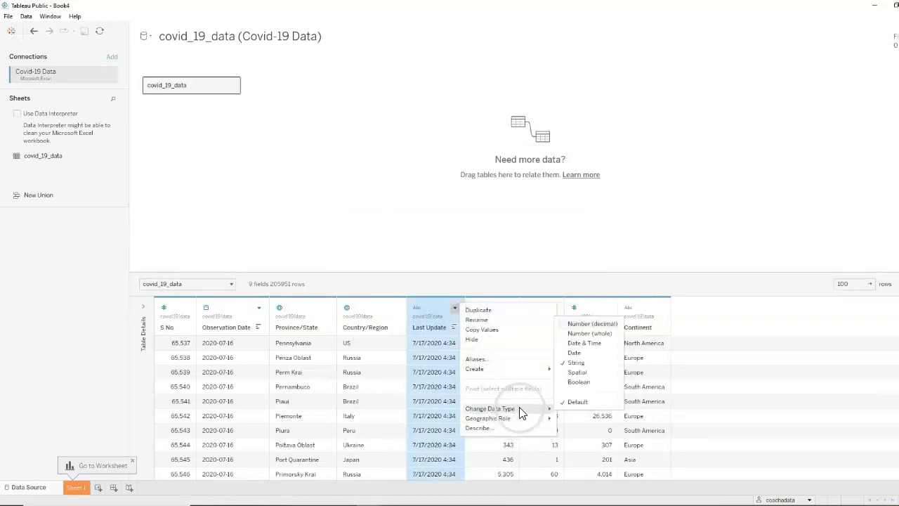
pyautogui.click(574, 352)
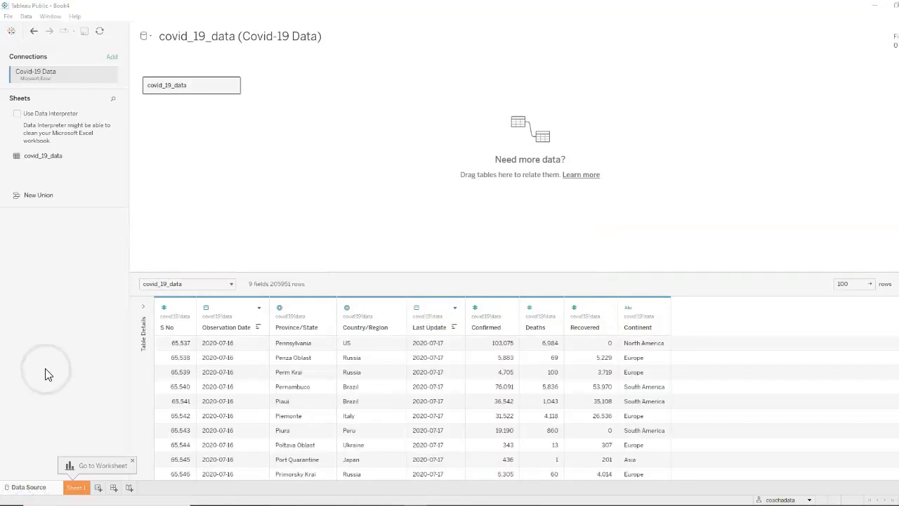
# Step: Assign the Country/Region geographic role to the Continent column
pyautogui.click(660, 310)
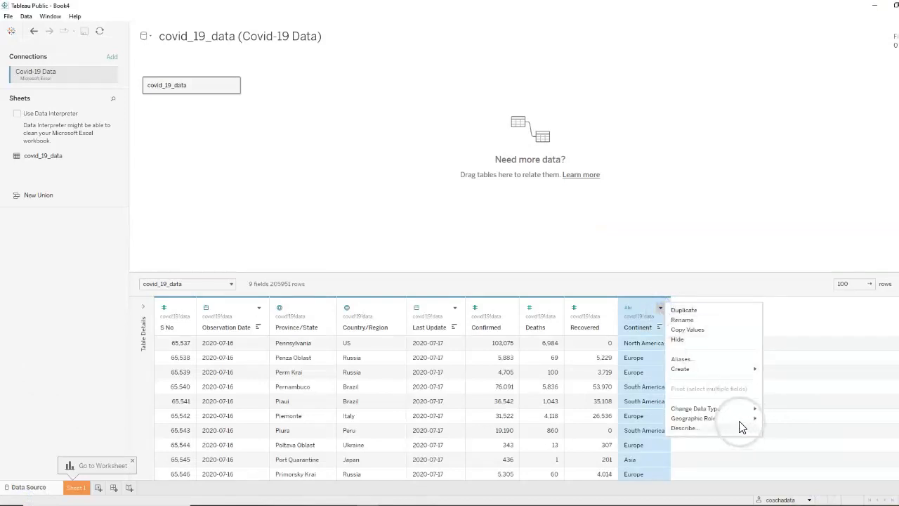
pyautogui.moveTo(733, 421)
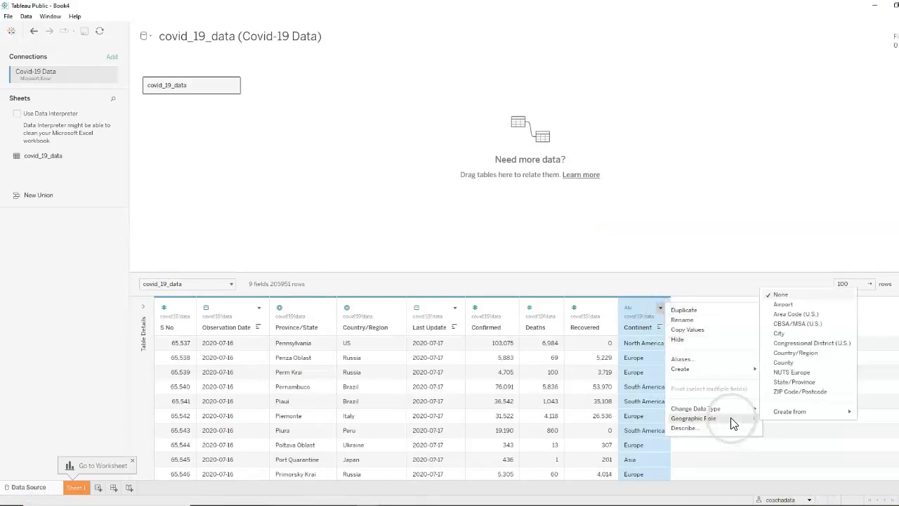
pyautogui.click(800, 353)
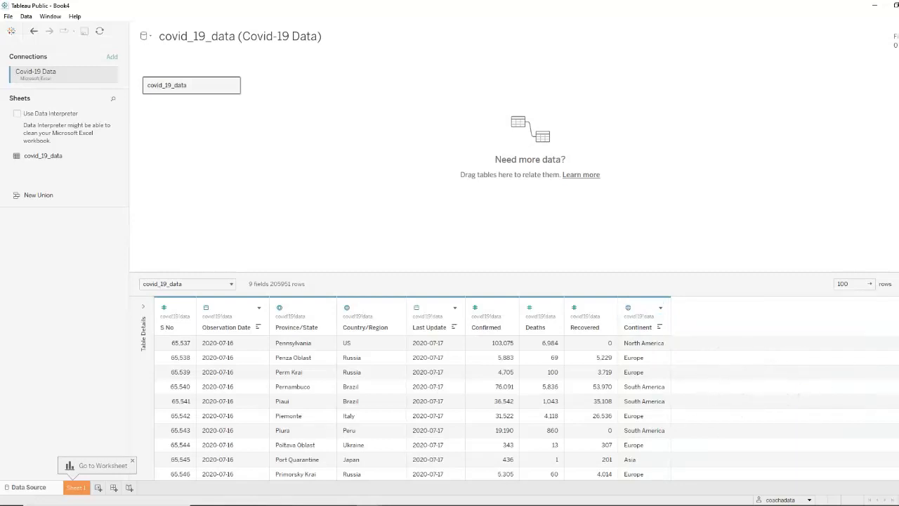
# Step: Open Sheet 1 and plot the Country/Region field as a world map
pyautogui.click(75, 489)
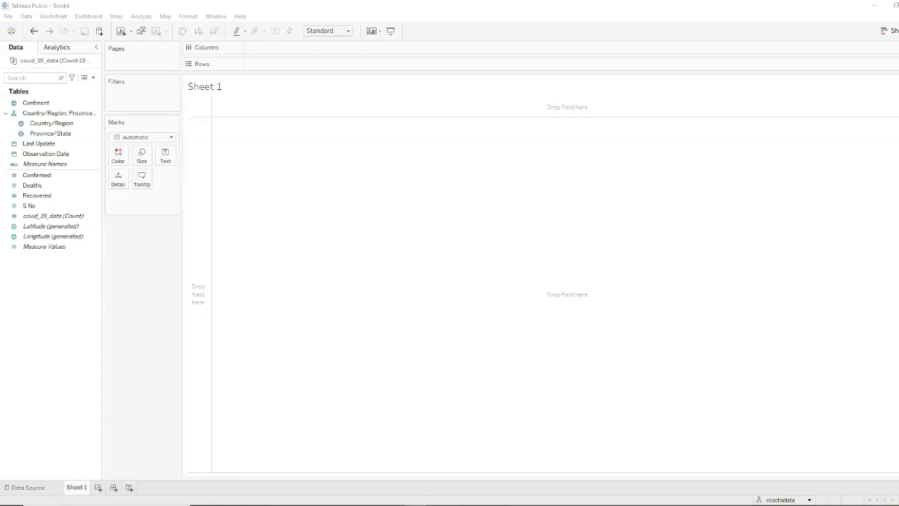
pyautogui.click(52, 216)
pyautogui.click(55, 124)
pyautogui.doubleClick(55, 124)
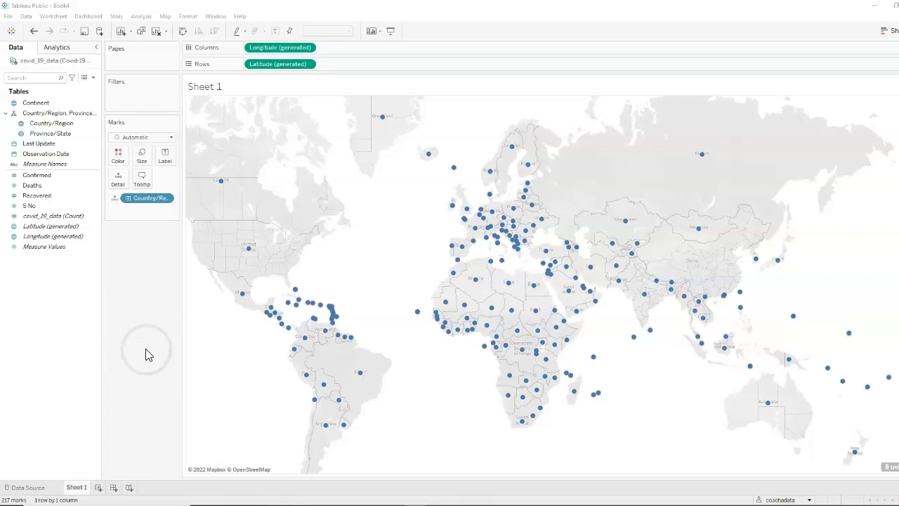
# Step: Set the mark type to Map and label the countries with the Country/Region field
pyautogui.click(171, 138)
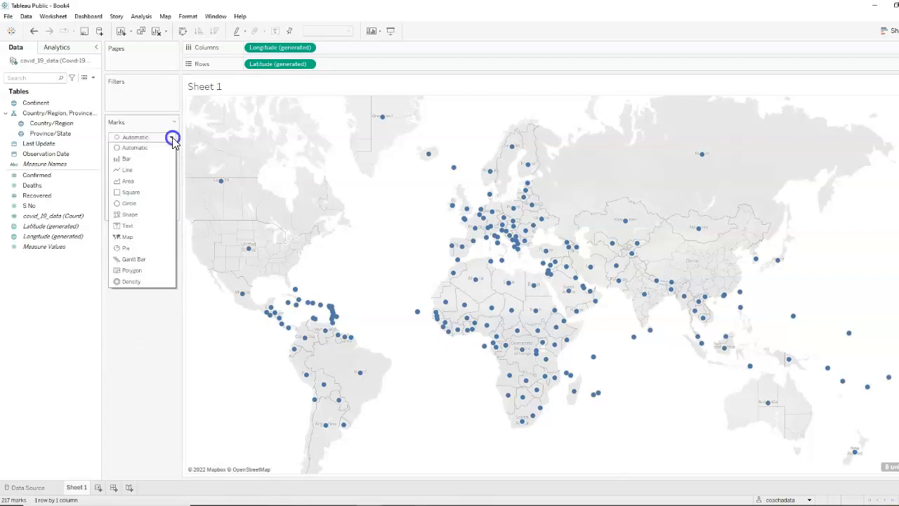
pyautogui.click(127, 239)
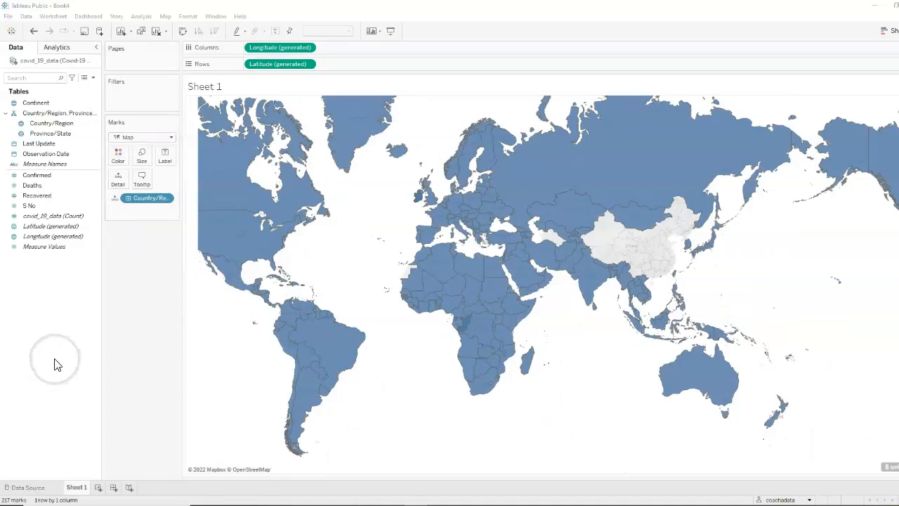
pyautogui.moveTo(50, 122); pyautogui.dragTo(168, 157)
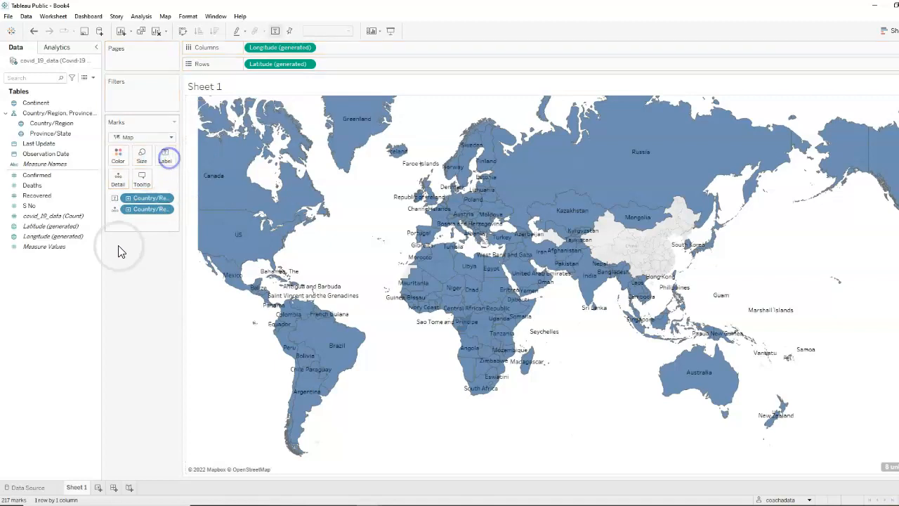
# Step: Rename Sheet 1 as Map
pyautogui.doubleClick(77, 488)
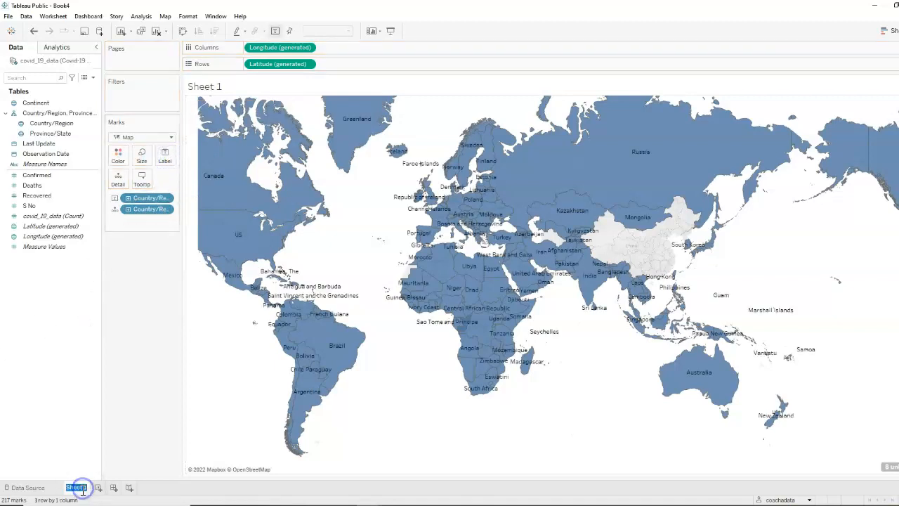
pyautogui.write('Map')
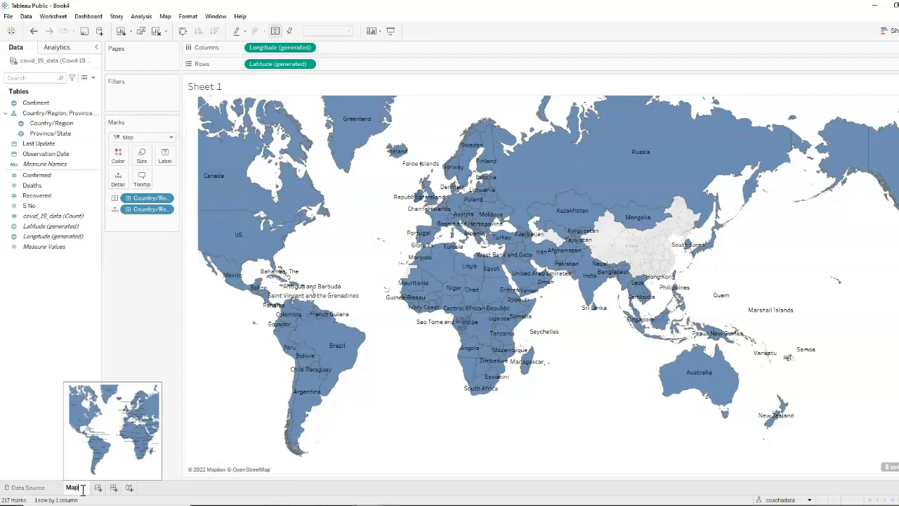
pyautogui.click(40, 418)
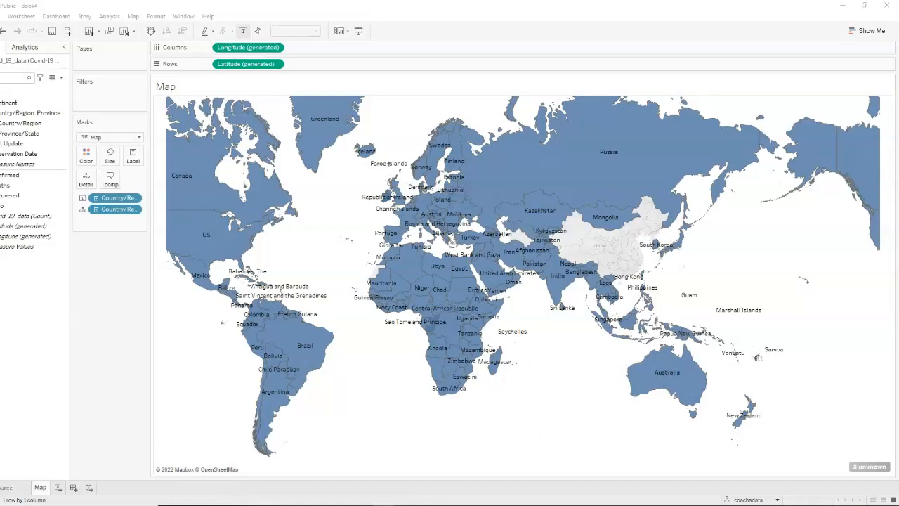
# Step: Edit the map's unknown locations and match Mainland China to China
pyautogui.click(879, 469)
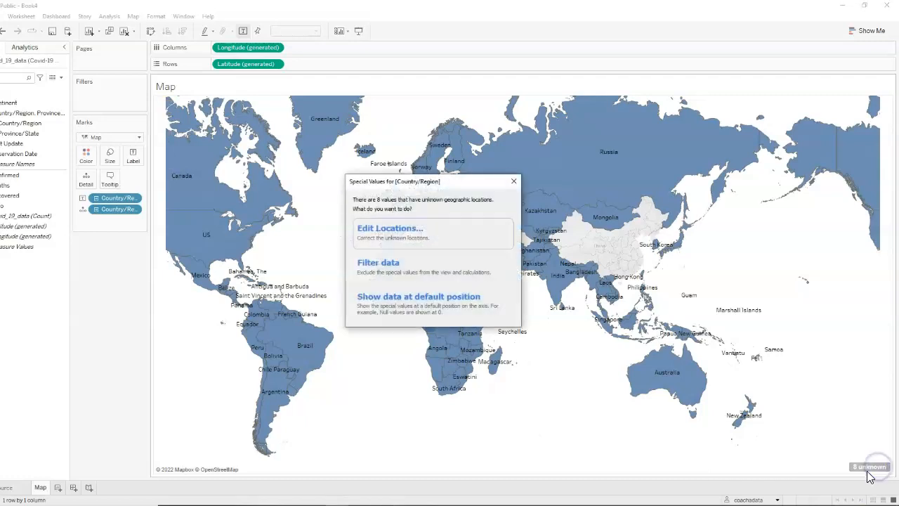
pyautogui.click(413, 233)
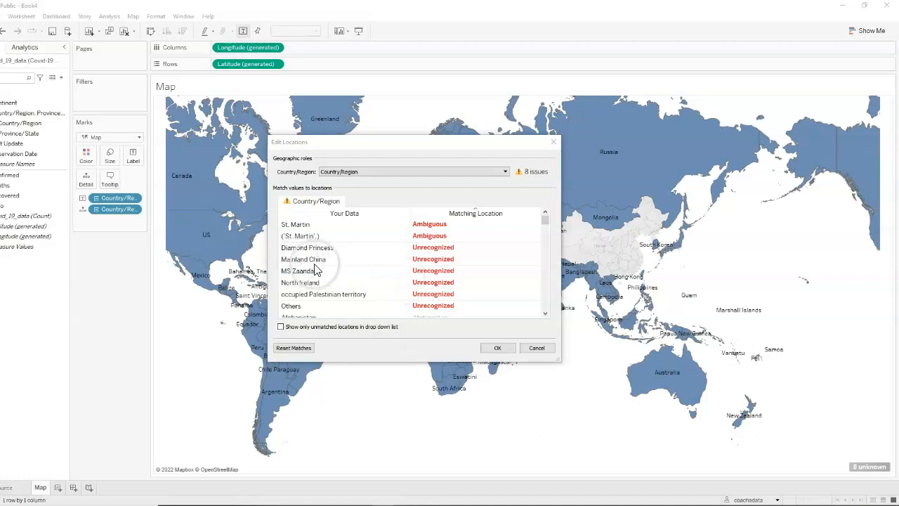
pyautogui.click(438, 260)
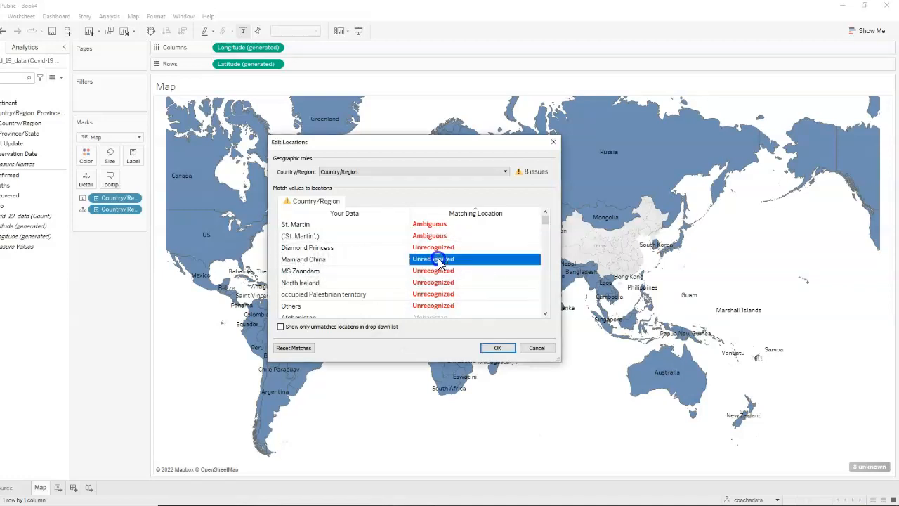
pyautogui.write('ch')
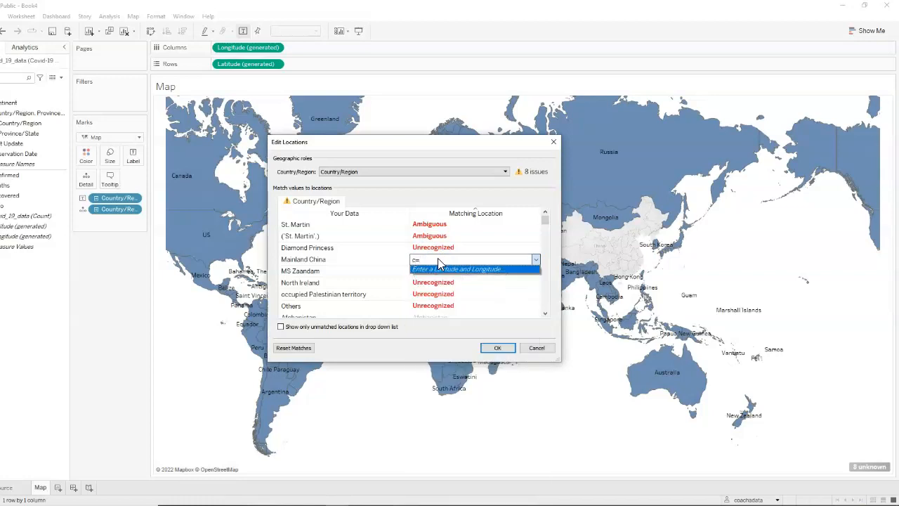
pyautogui.press('BackSpace')
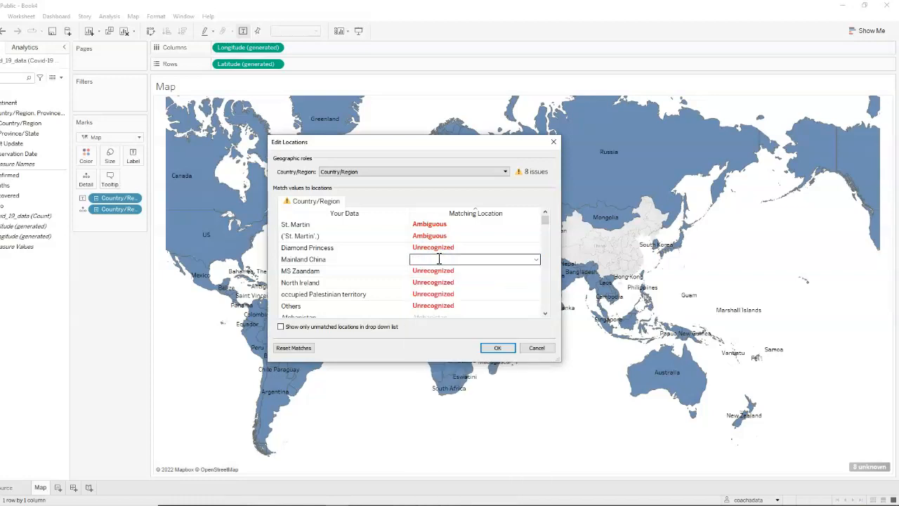
pyautogui.write('chi')
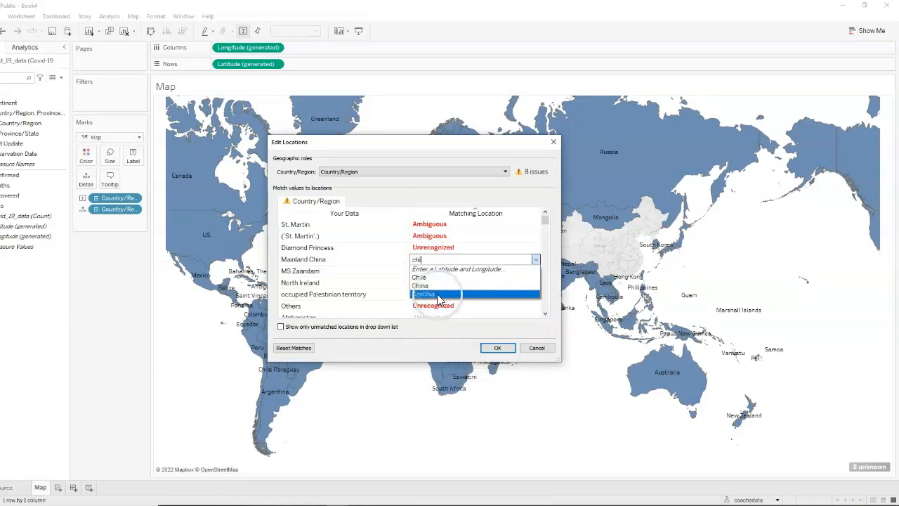
pyautogui.click(453, 285)
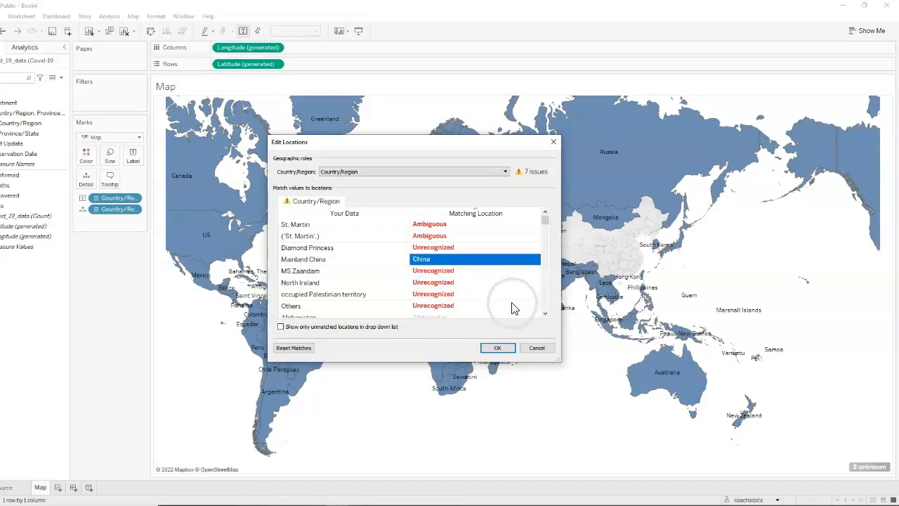
# Step: Match North Ireland to Ireland and occupied Palestinian territory to Palestinian Territories
pyautogui.click(432, 282)
pyautogui.click(432, 282)
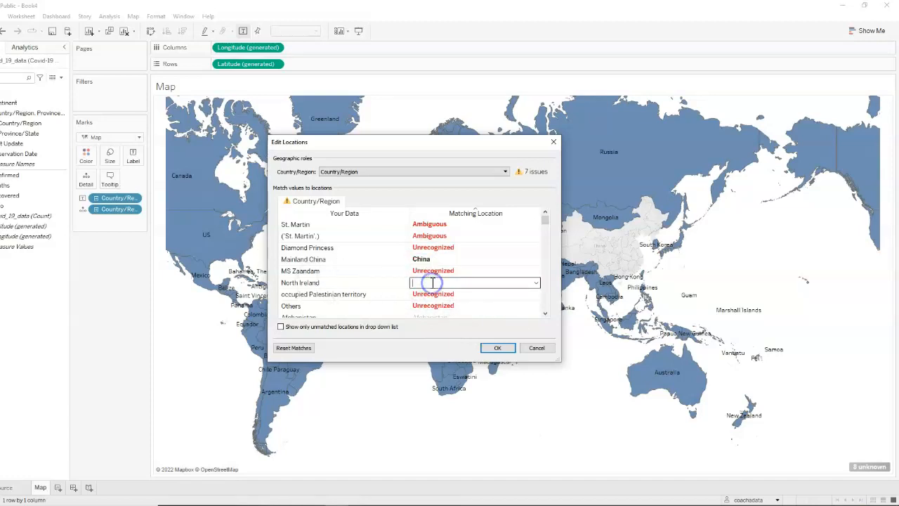
pyautogui.write('irela')
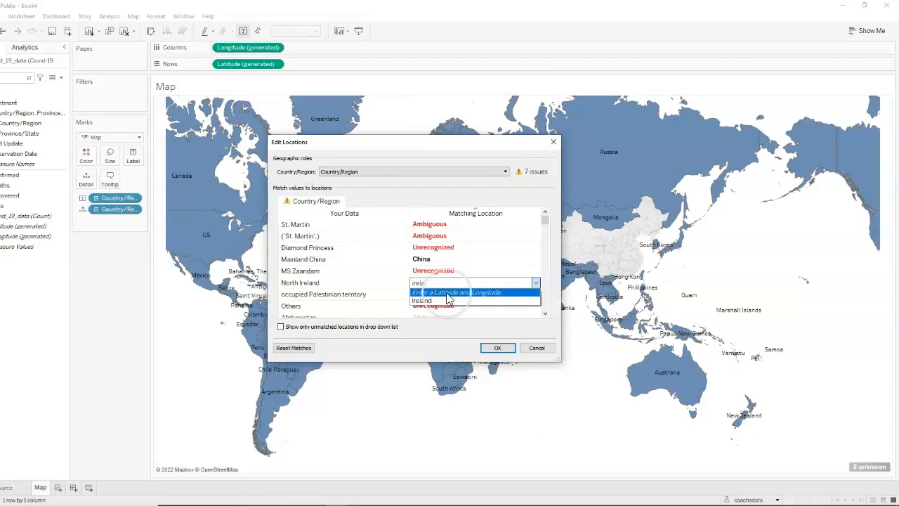
pyautogui.click(446, 300)
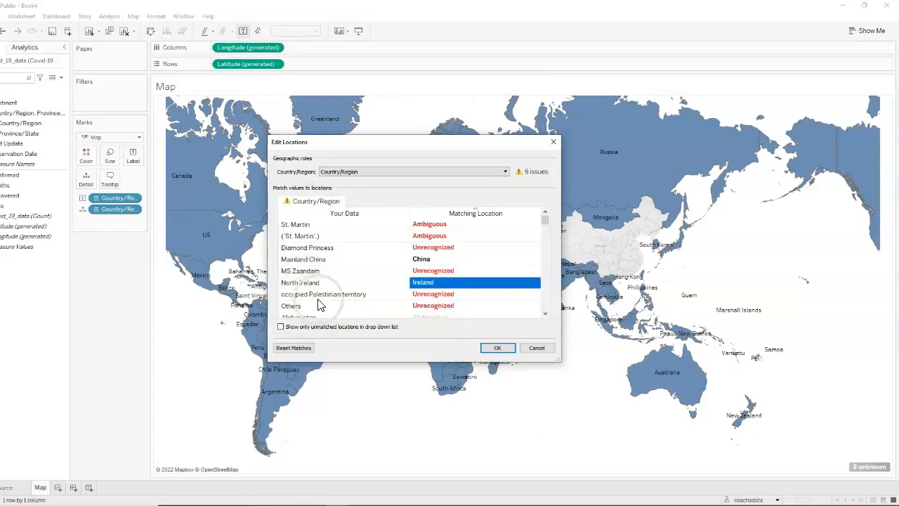
pyautogui.click(443, 294)
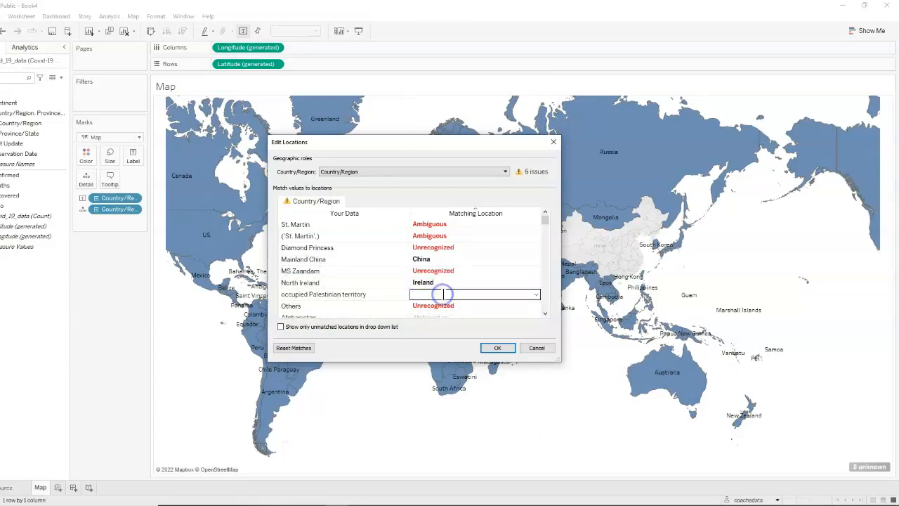
pyautogui.write('pale')
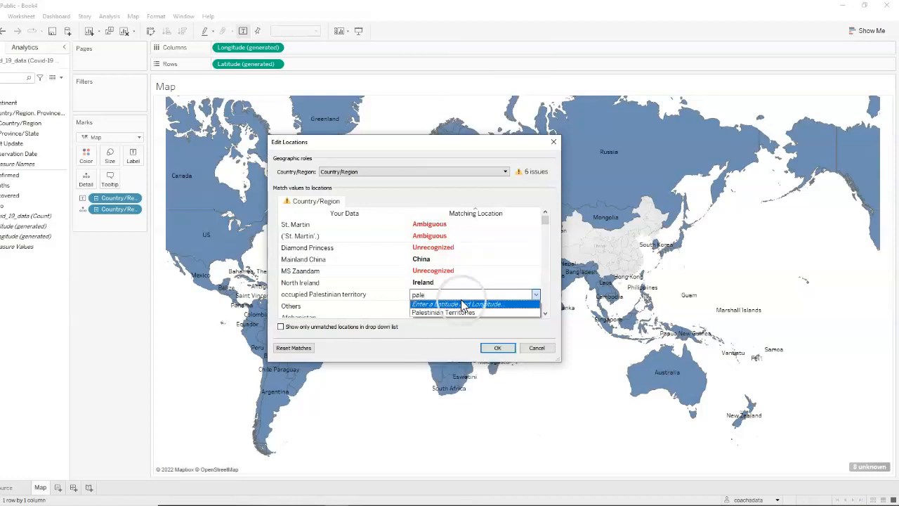
pyautogui.click(457, 311)
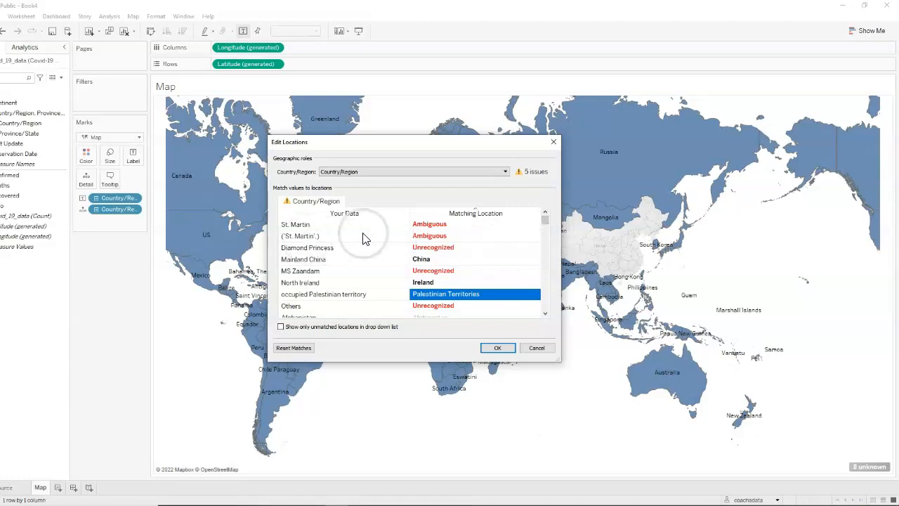
# Step: Apply the edited location matches and hide the map's unknown-locations indicator
pyautogui.click(429, 224)
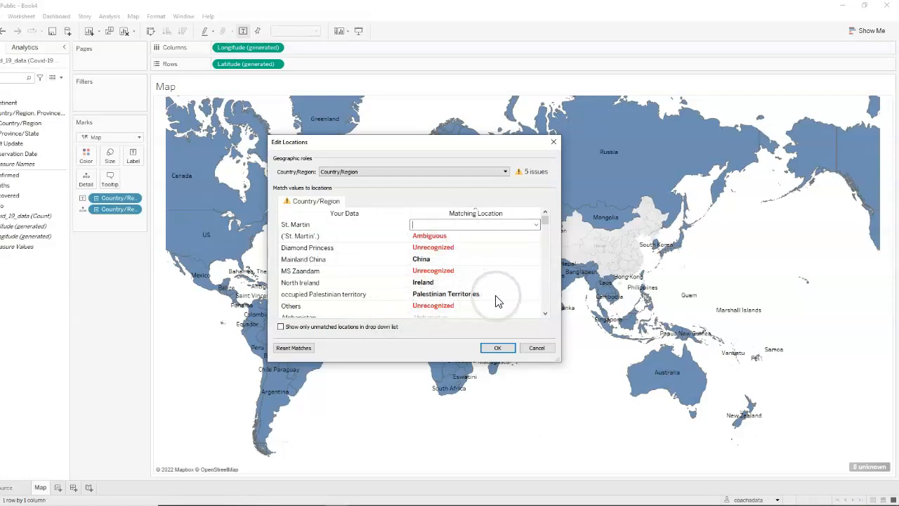
pyautogui.click(500, 348)
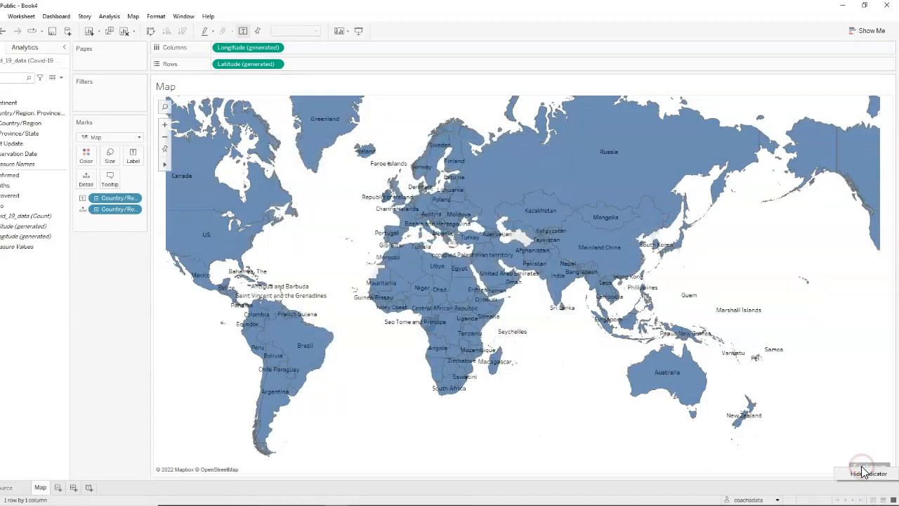
pyautogui.rightClick(864, 471)
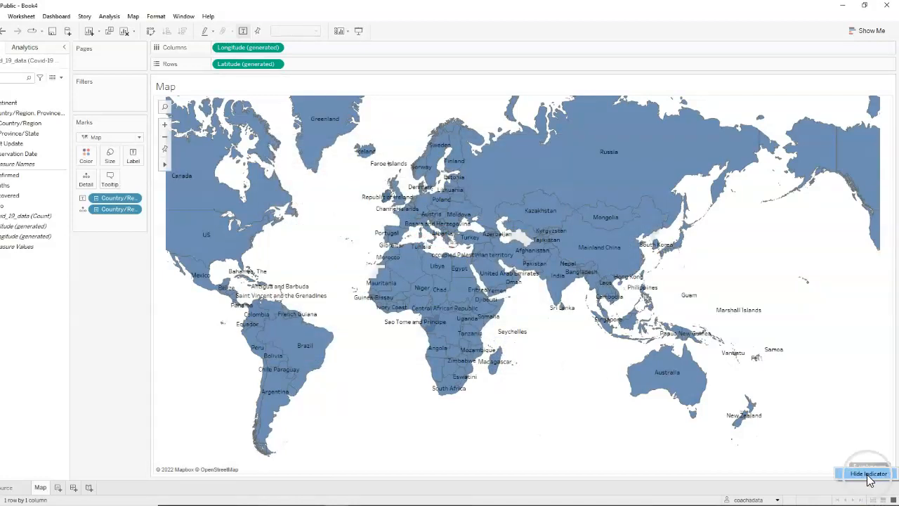
pyautogui.click(869, 474)
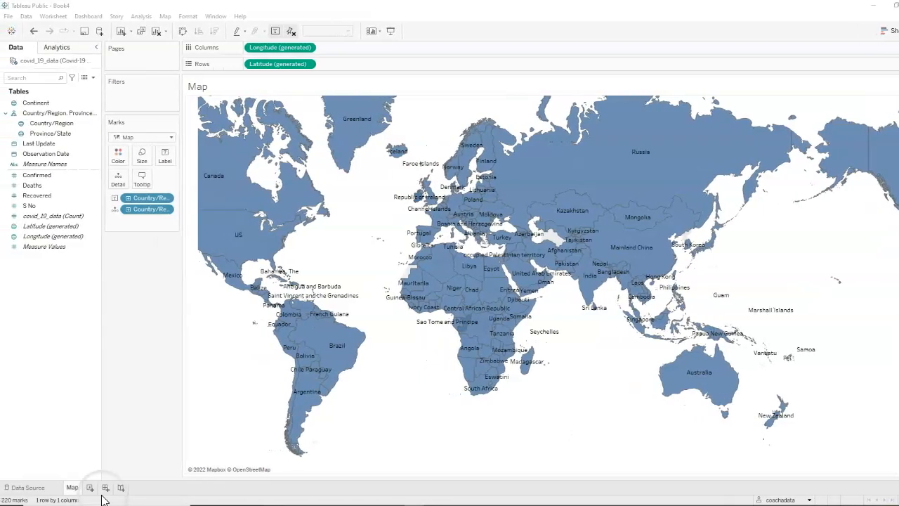
# Step: Create a new worksheet with a bar chart of Confirmed by Country/Region, sorted in descending order
pyautogui.click(90, 487)
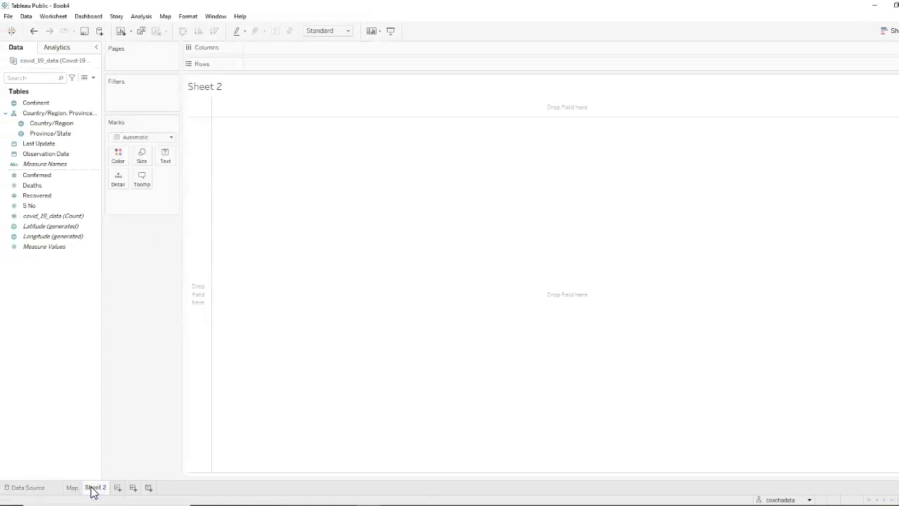
pyautogui.moveTo(54, 123); pyautogui.dragTo(284, 66)
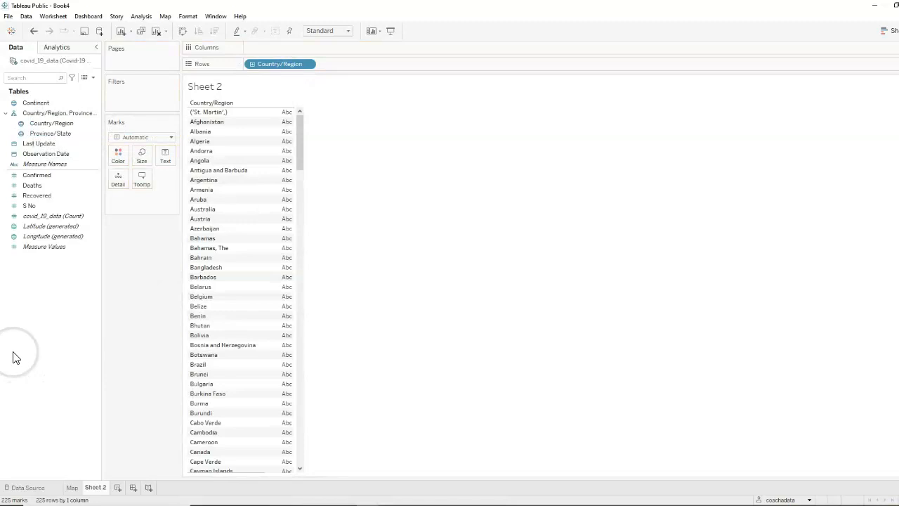
pyautogui.moveTo(37, 175); pyautogui.dragTo(276, 50)
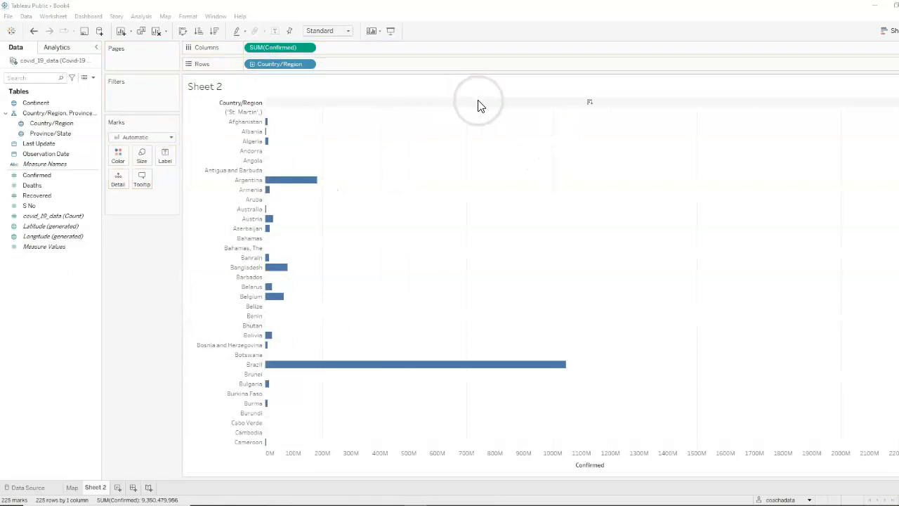
pyautogui.click(591, 104)
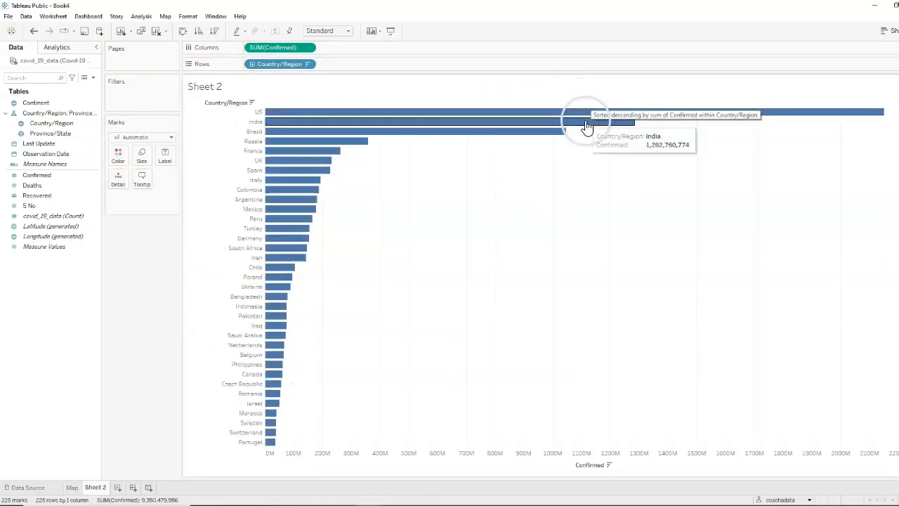
# Step: Label and colour the country bars by the sum of Confirmed
pyautogui.click(28, 177)
pyautogui.moveTo(29, 183); pyautogui.dragTo(164, 155)
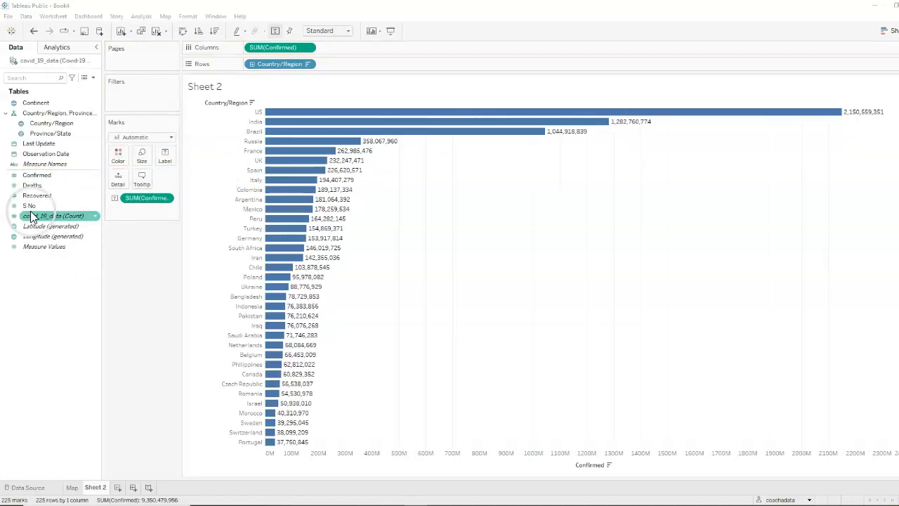
pyautogui.click(42, 177)
pyautogui.moveTo(42, 181)
pyautogui.mouseDown()
pyautogui.moveTo(132, 164)
pyautogui.moveTo(117, 155)
pyautogui.mouseUp()
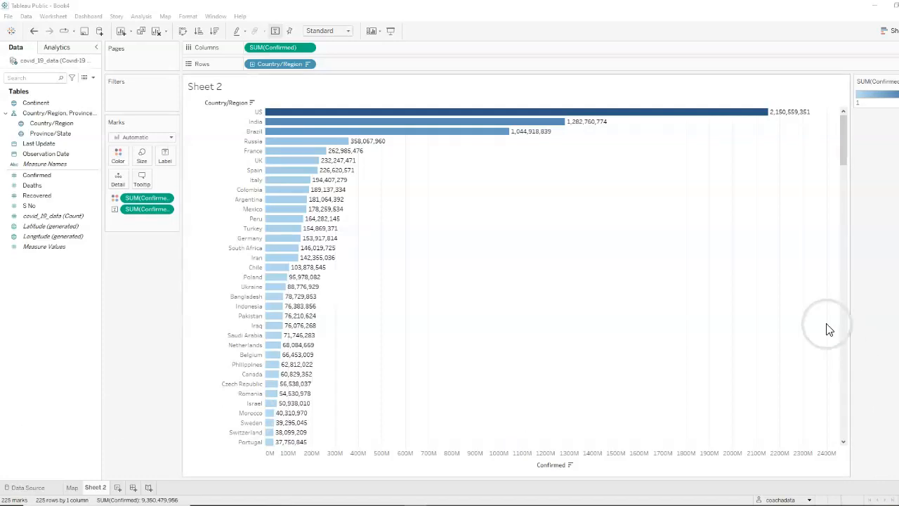
# Step: Find Australia in the country bar chart and open its full underlying data
pyautogui.scroll(-3, 703, 316)
pyautogui.scroll(-20, 672, 295)
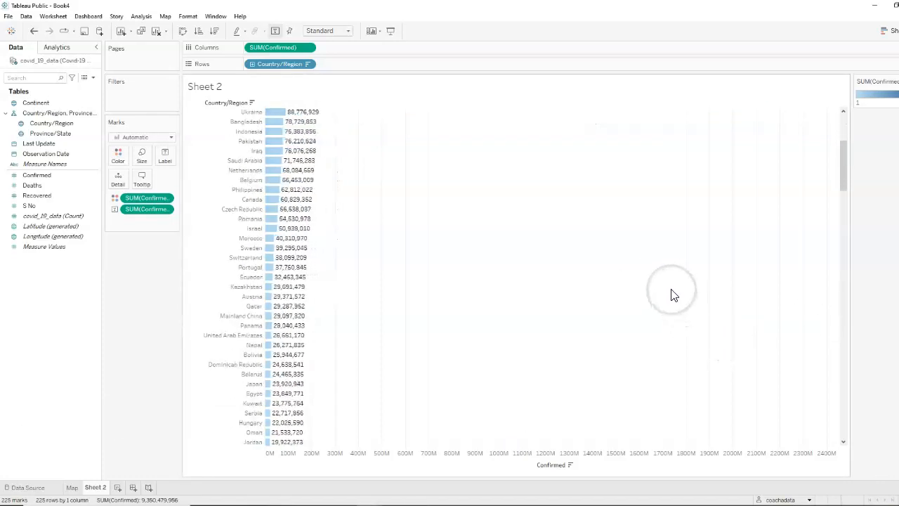
pyautogui.scroll(-3, 671, 293)
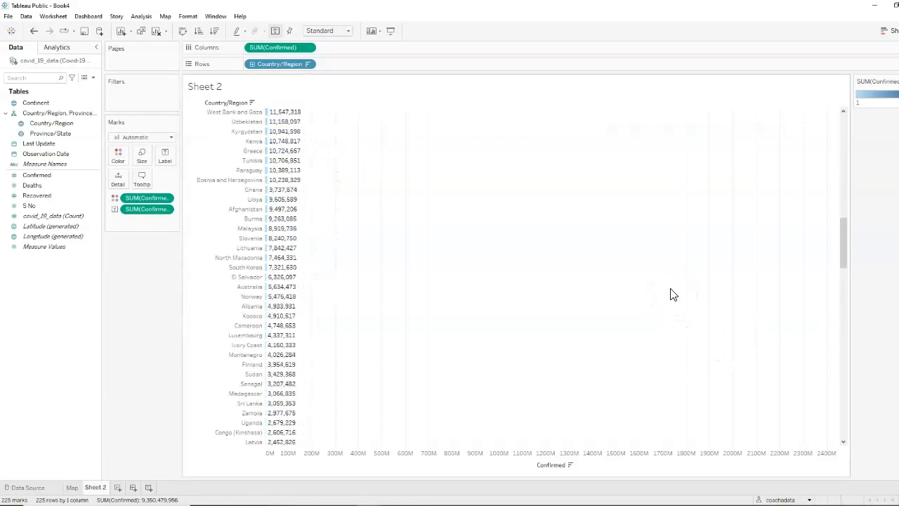
pyautogui.click(246, 290)
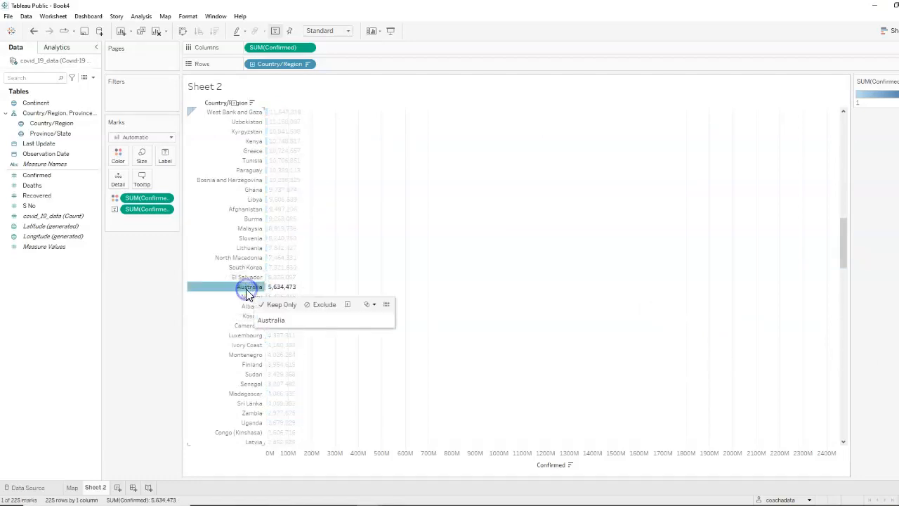
pyautogui.click(387, 305)
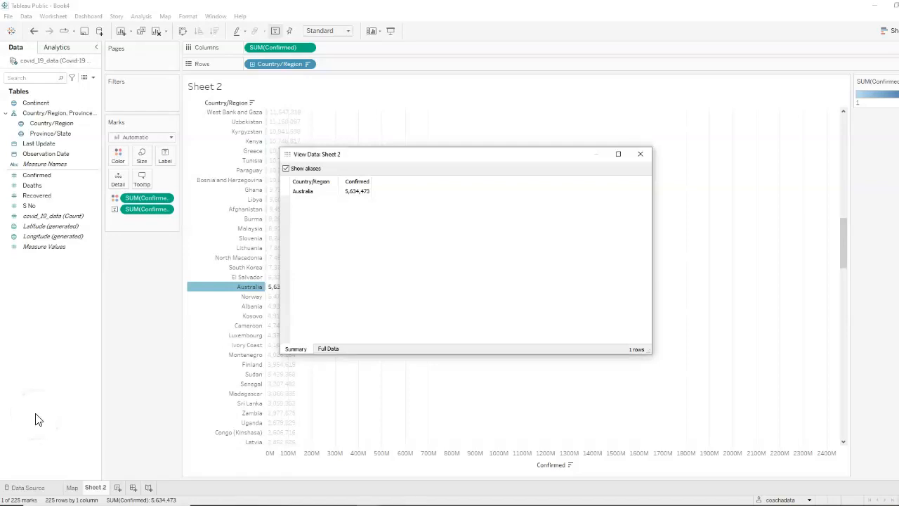
pyautogui.click(329, 350)
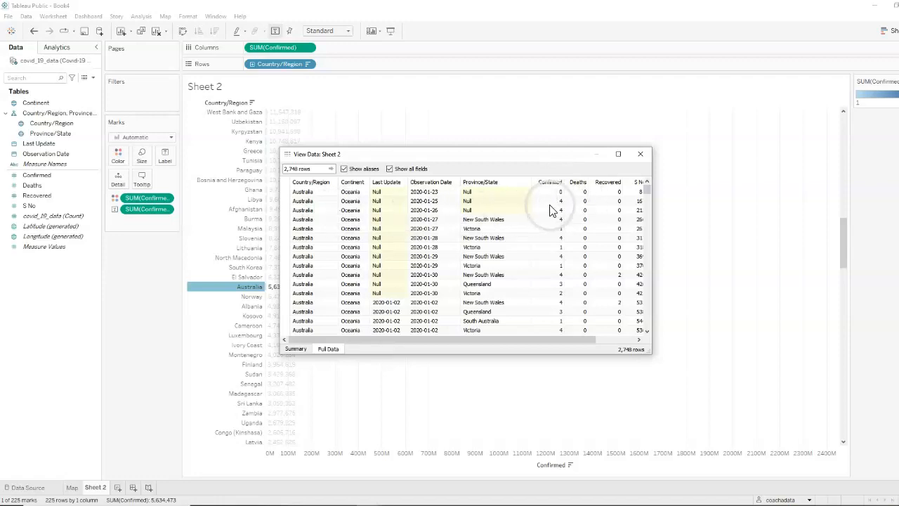
# Step: Examine how Australia's confirmed counts develop by date and province in the full data, and close the data view
pyautogui.click(647, 191)
pyautogui.moveTo(648, 193); pyautogui.dragTo(648, 302)
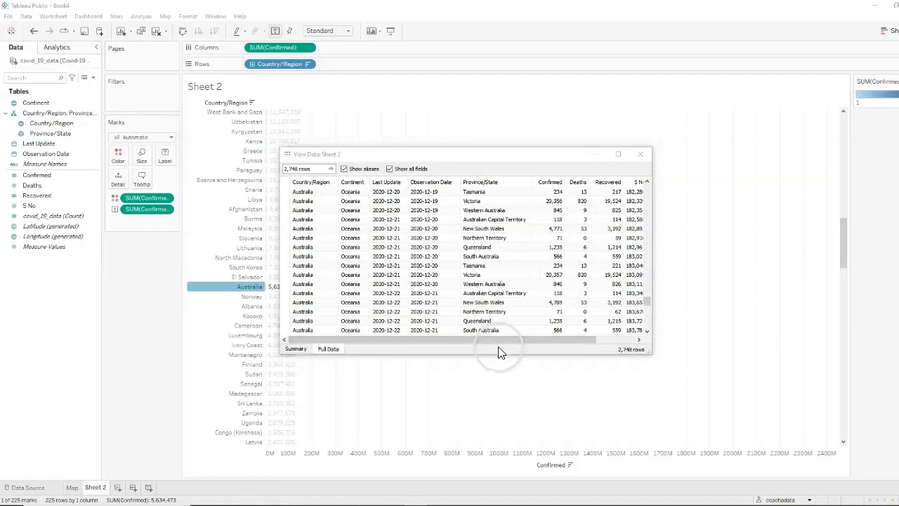
pyautogui.click(543, 344)
pyautogui.moveTo(649, 302); pyautogui.dragTo(641, 186)
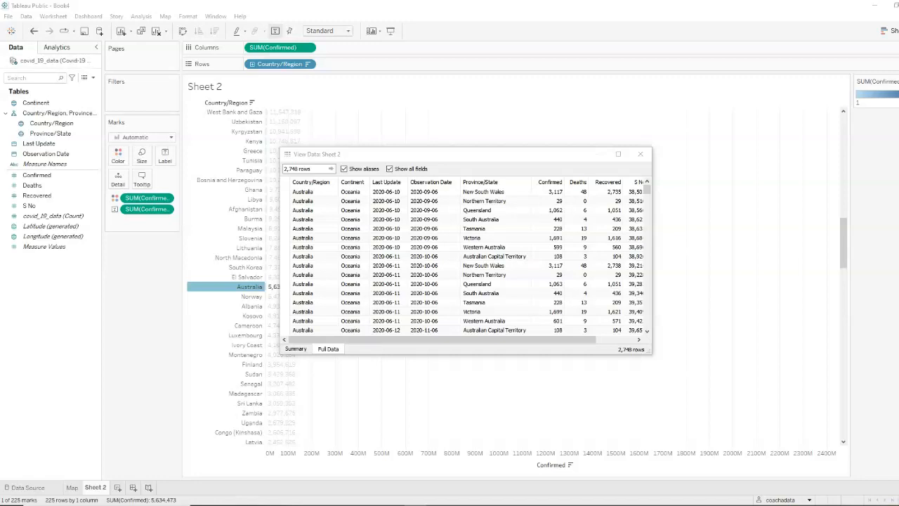
pyautogui.click(639, 153)
pyautogui.click(225, 287)
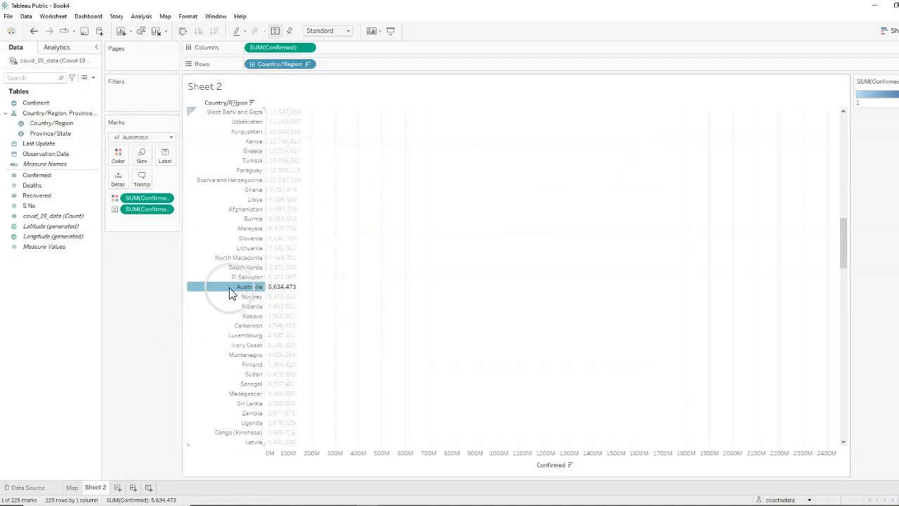
# Step: Change the confirmed-cases chart title to "# Confirmed Cases by Country"
pyautogui.click(222, 91)
pyautogui.doubleClick(219, 89)
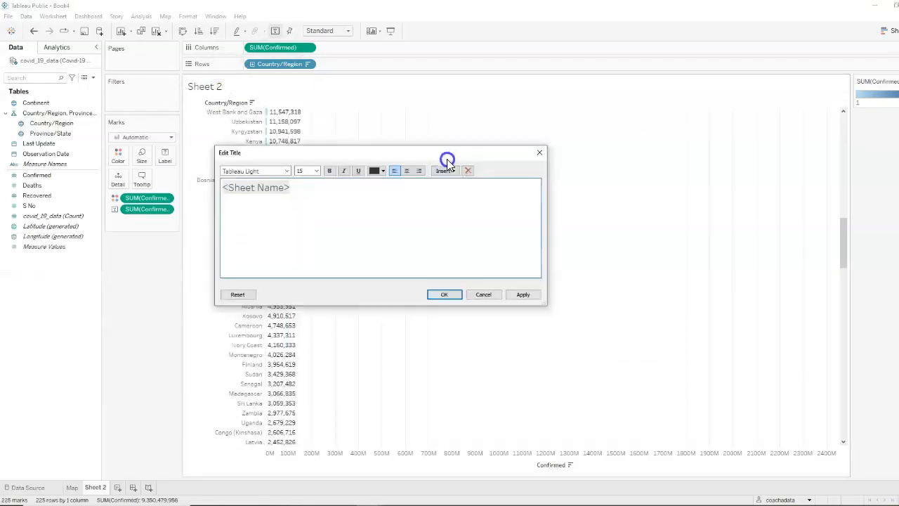
pyautogui.hotkey('ctrl', 'a')
pyautogui.write('# Co')
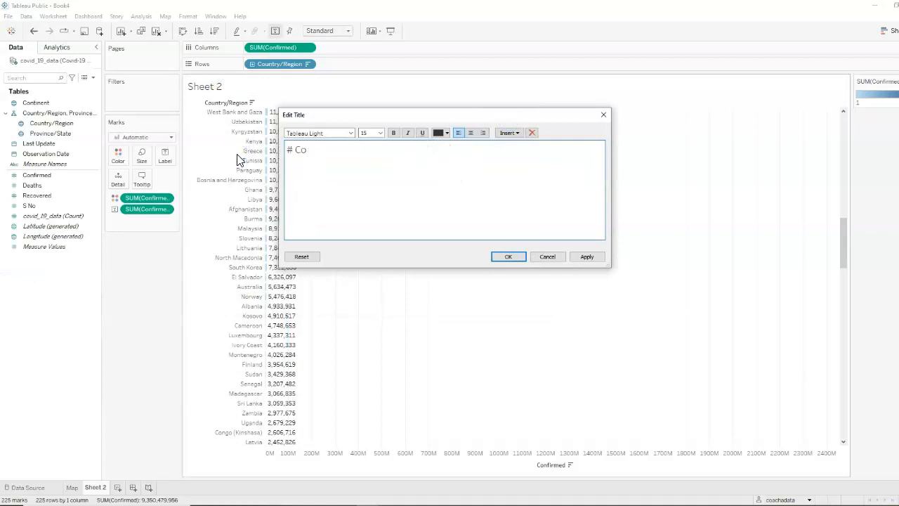
pyautogui.write('nfirmed Cases by Country')
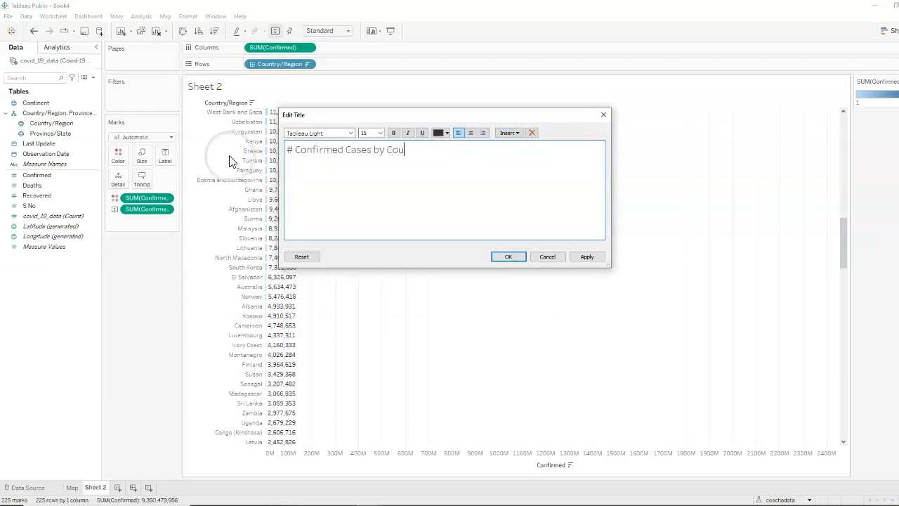
pyautogui.click(509, 256)
# Step: Rename Sheet 2 as Cases
pyautogui.doubleClick(99, 488)
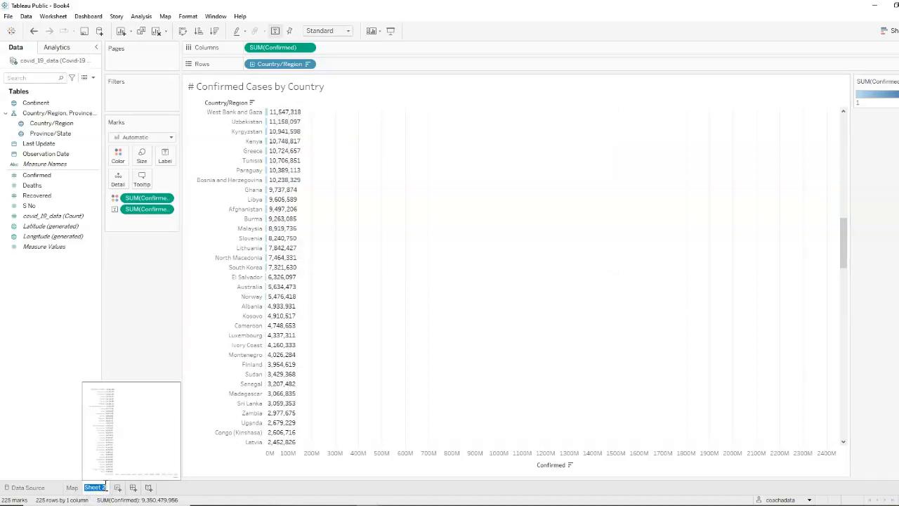
pyautogui.write('Cases')
pyautogui.click(391, 389)
pyautogui.click(80, 367)
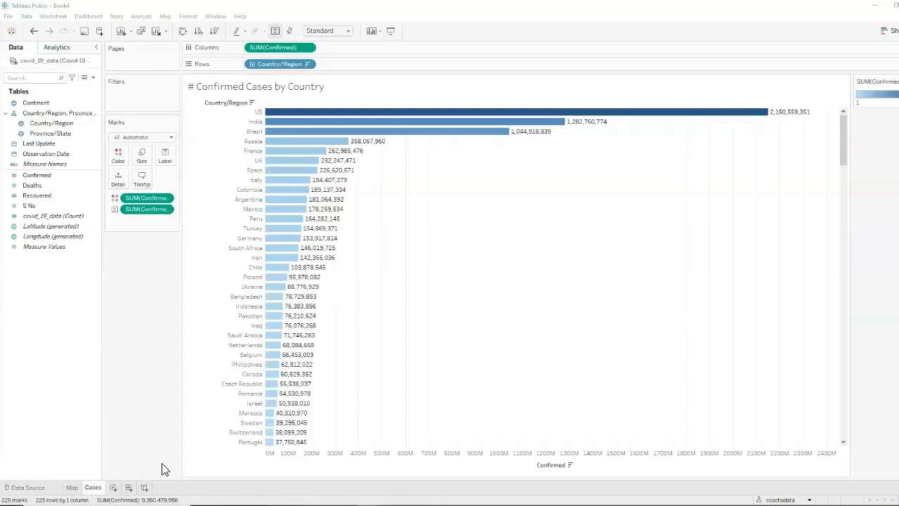
# Step: On a new worksheet, chart Deaths by Country/Region as descending bars labelled and coloured by Deaths
pyautogui.click(114, 486)
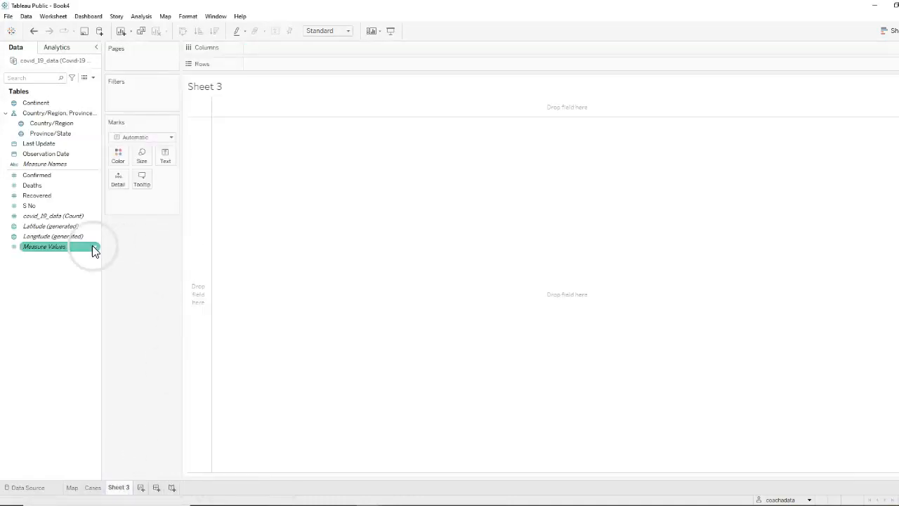
pyautogui.click(76, 125)
pyautogui.moveTo(63, 126); pyautogui.dragTo(314, 63)
pyautogui.moveTo(31, 185); pyautogui.dragTo(281, 49)
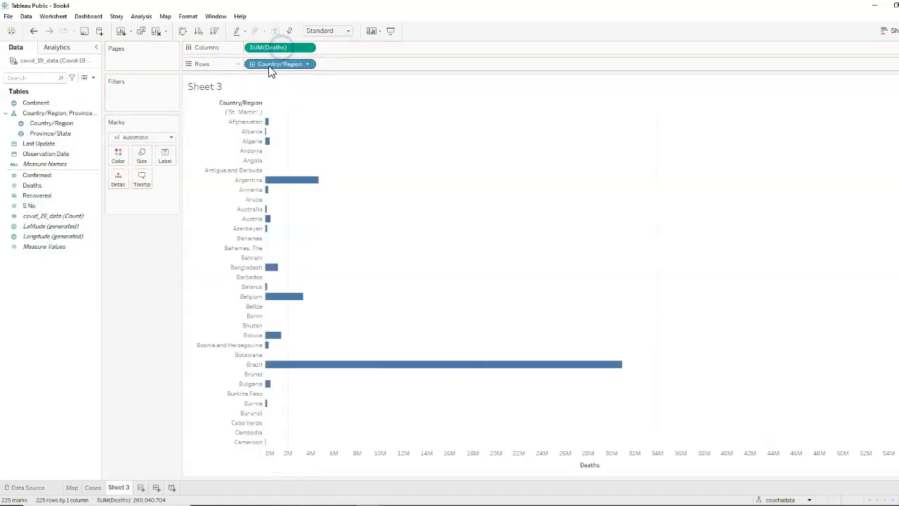
pyautogui.click(590, 103)
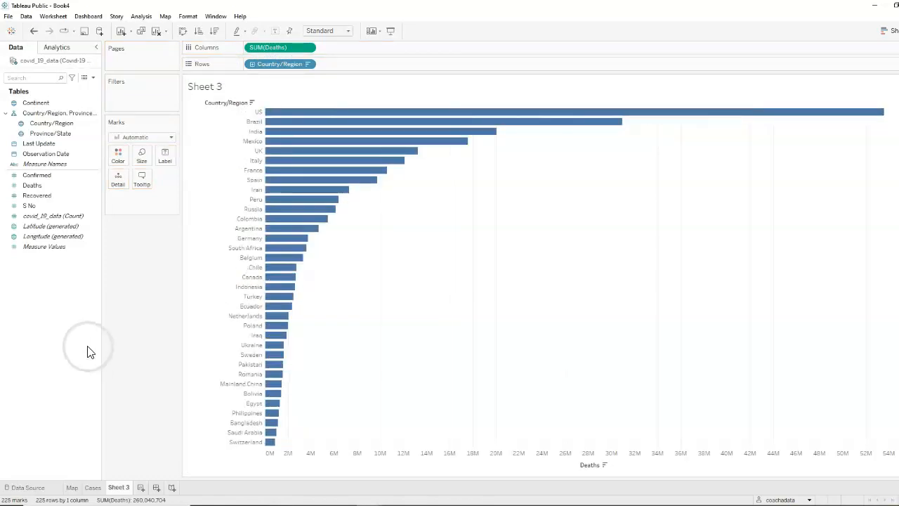
pyautogui.moveTo(35, 188); pyautogui.dragTo(166, 158)
pyautogui.moveTo(32, 185); pyautogui.dragTo(120, 155)
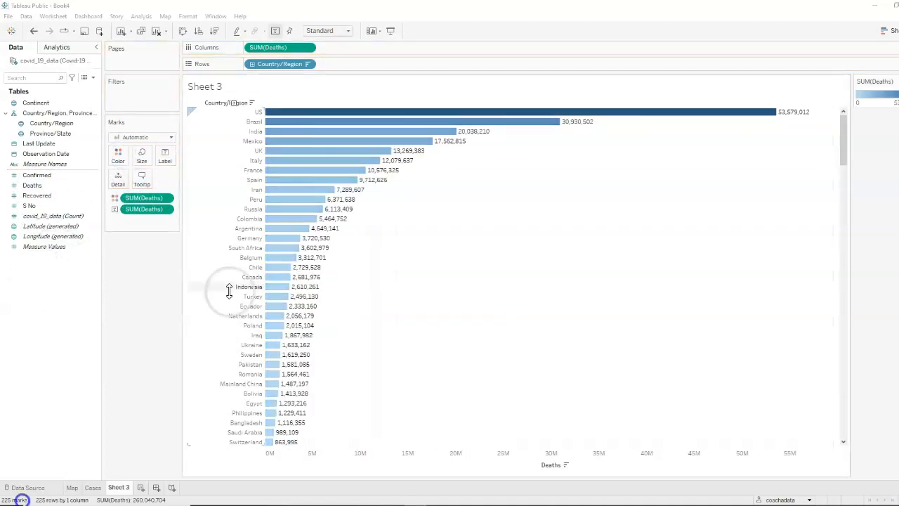
# Step: Change the deaths chart title to "# Deaths by Countries"
pyautogui.doubleClick(212, 87)
pyautogui.tripleClick(314, 147)
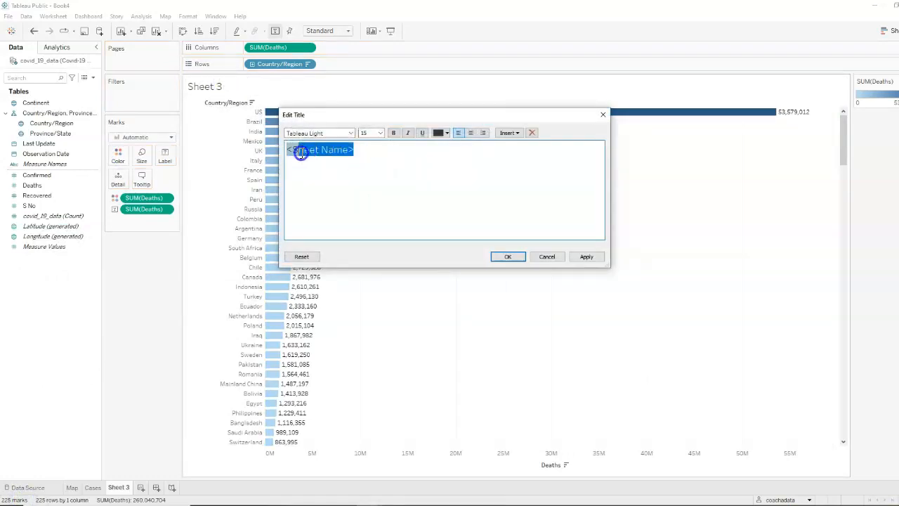
pyautogui.write('# Deaths by Countries')
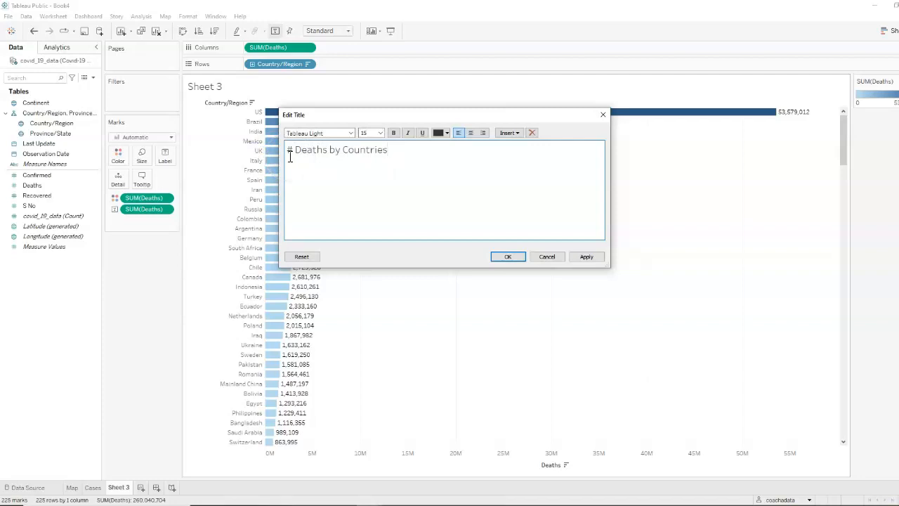
pyautogui.click(517, 257)
# Step: Rename Sheet 3 as Deaths
pyautogui.doubleClick(124, 487)
pyautogui.write('D')
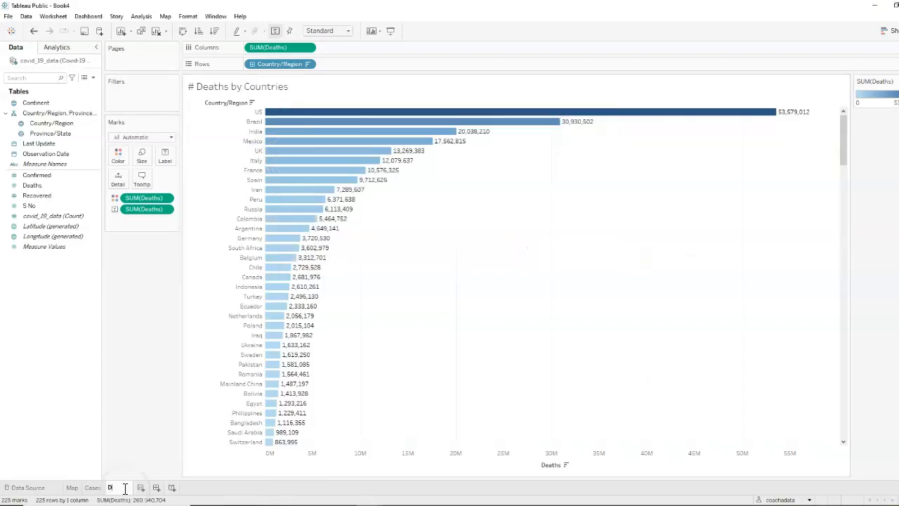
pyautogui.write('eaths')
pyautogui.click(87, 405)
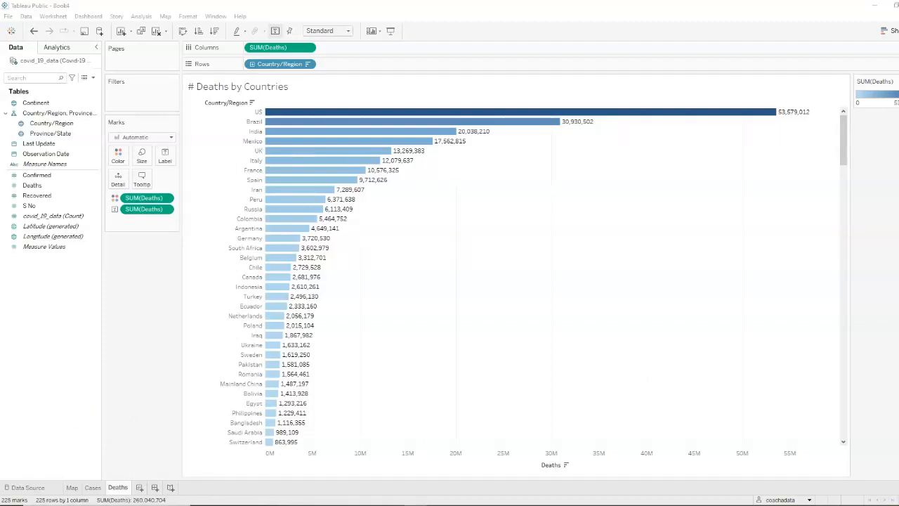
# Step: On a new worksheet, chart Recovered by Country/Region as descending bars labelled and coloured by Recovered
pyautogui.click(140, 488)
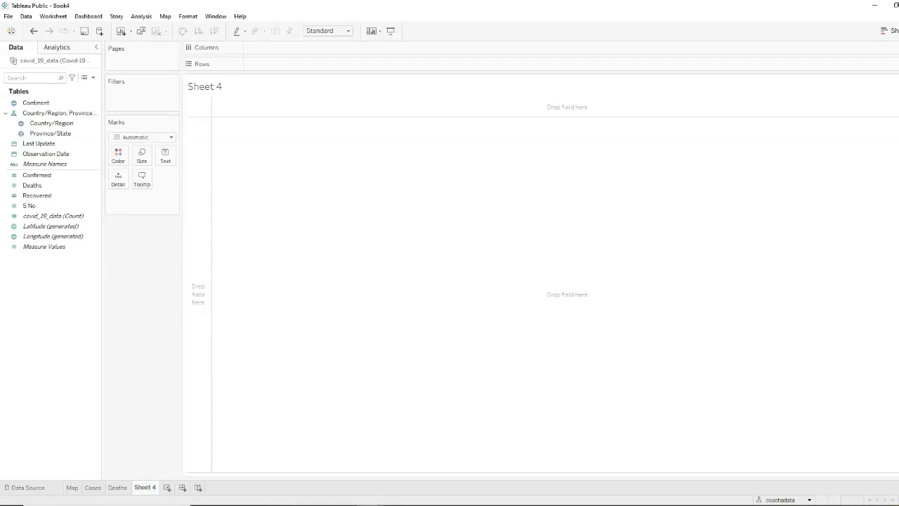
pyautogui.moveTo(52, 123); pyautogui.dragTo(312, 62)
pyautogui.moveTo(56, 200); pyautogui.dragTo(292, 47)
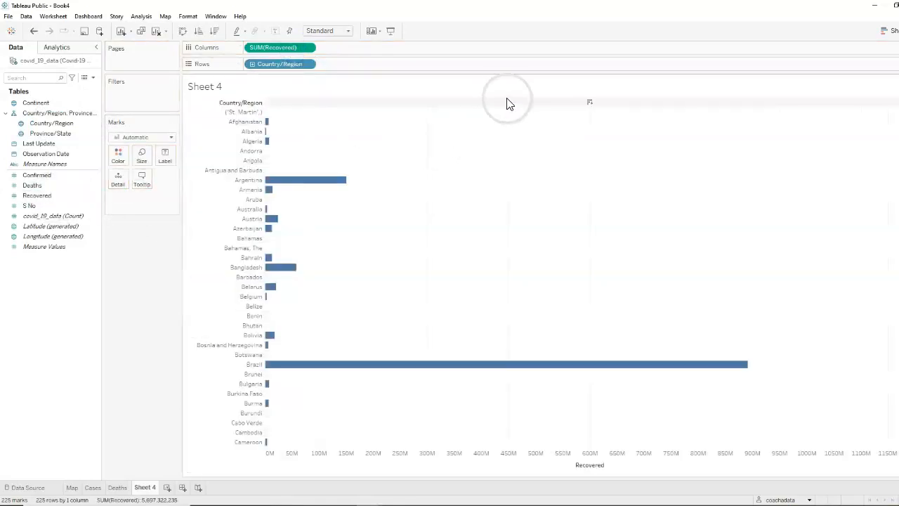
pyautogui.click(589, 105)
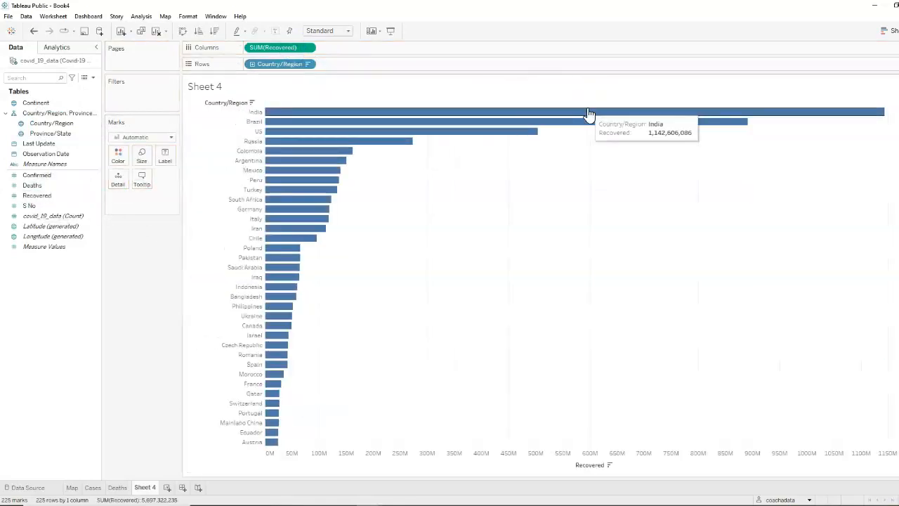
pyautogui.moveTo(37, 195); pyautogui.dragTo(117, 159)
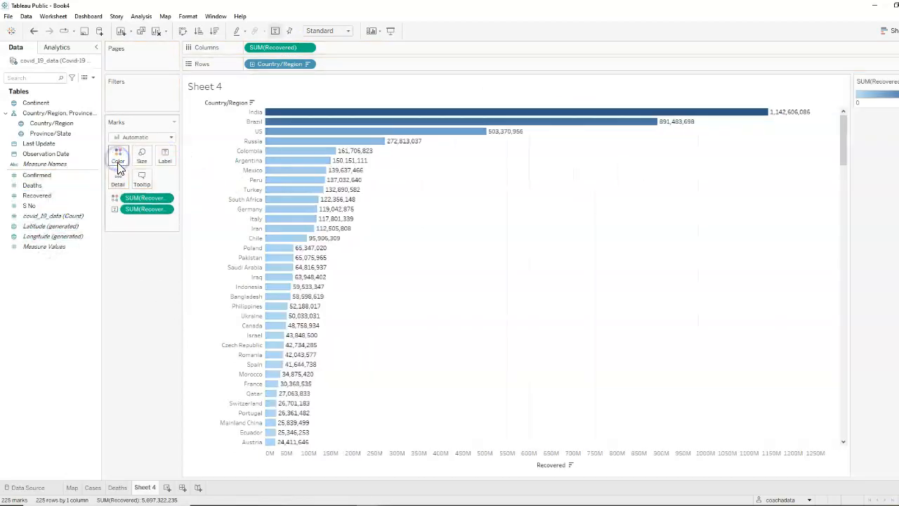
# Step: Change the recovered chart title to "# Recovered by Countries"
pyautogui.doubleClick(226, 87)
pyautogui.write('# Recovered')
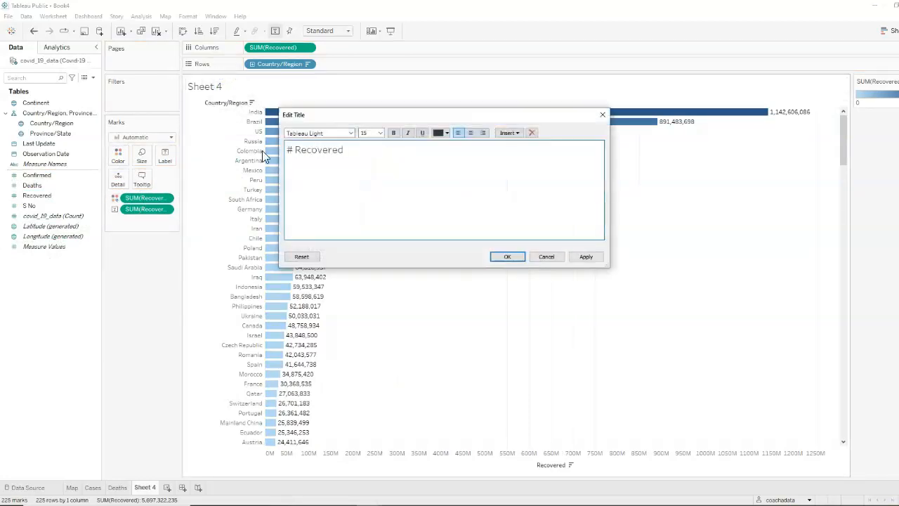
pyautogui.write(' by Countries')
pyautogui.click(288, 150)
pyautogui.click(512, 257)
# Step: Rename Sheet 4 as Recovered
pyautogui.doubleClick(145, 487)
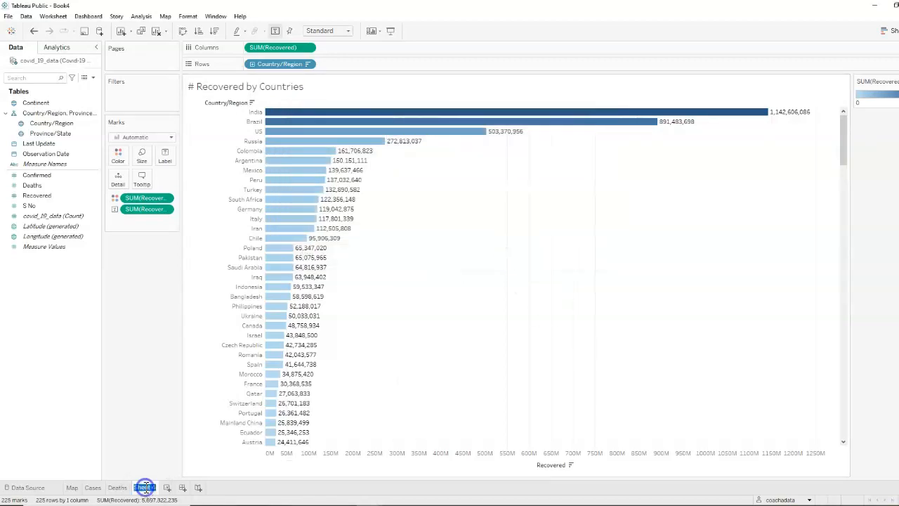
pyautogui.write('Recovered')
pyautogui.click(61, 397)
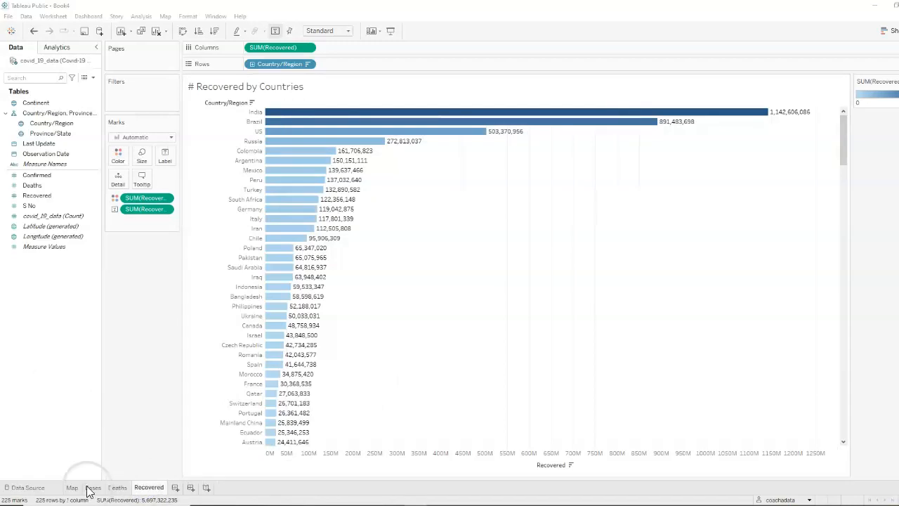
# Step: On a new worksheet, build a text table of the total Confirmed, Deaths and Recovered measures
pyautogui.click(176, 488)
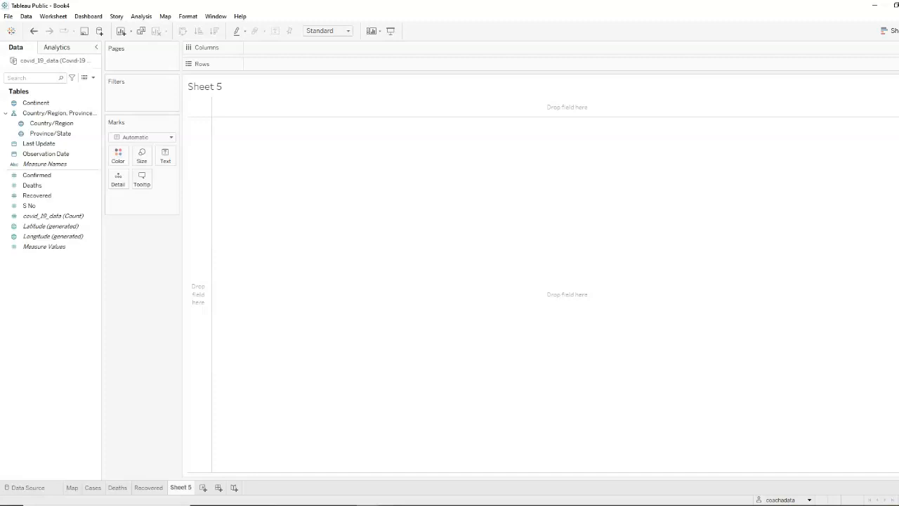
pyautogui.moveTo(33, 174); pyautogui.dragTo(166, 152)
pyautogui.moveTo(50, 215); pyautogui.dragTo(47, 219)
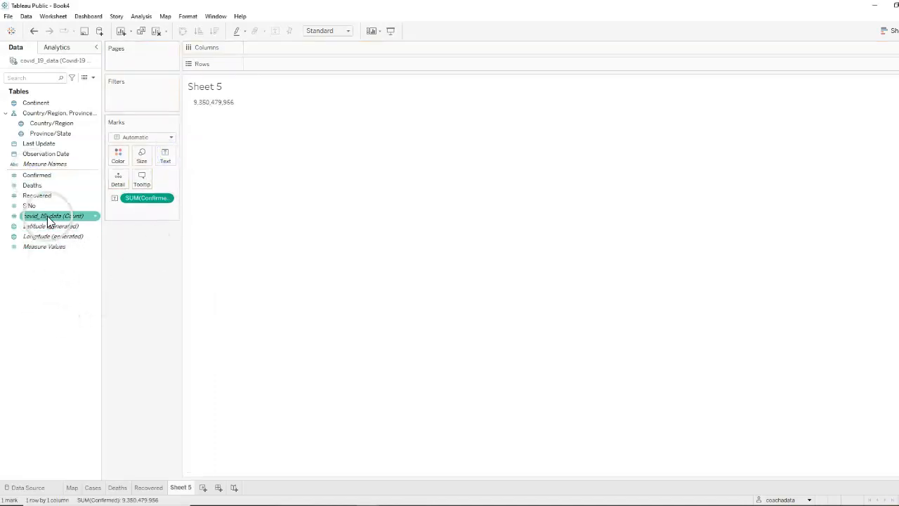
pyautogui.click(39, 188)
pyautogui.doubleClick(39, 187)
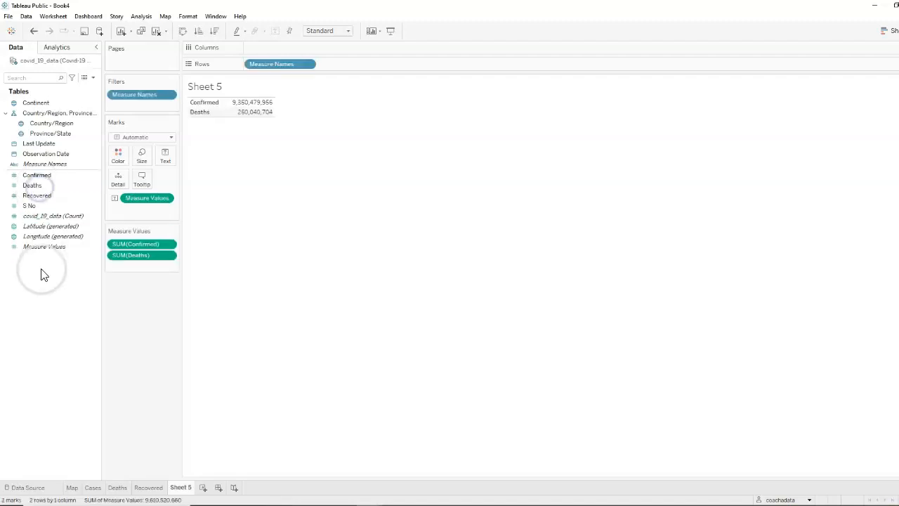
pyautogui.click(40, 198)
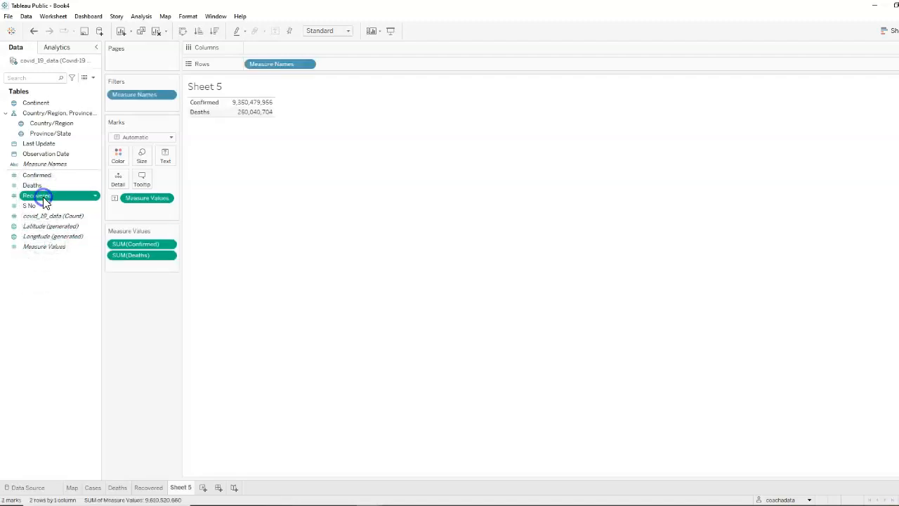
pyautogui.doubleClick(41, 195)
# Step: Move Measure Names from rows to columns and fit the text table to Entire View
pyautogui.moveTo(302, 65); pyautogui.dragTo(257, 47)
pyautogui.click(316, 33)
pyautogui.click(307, 66)
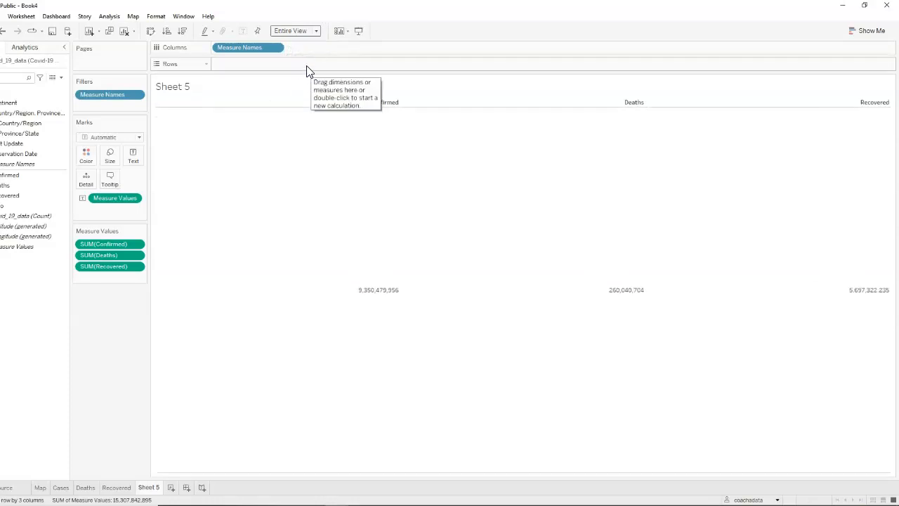
pyautogui.click(304, 57)
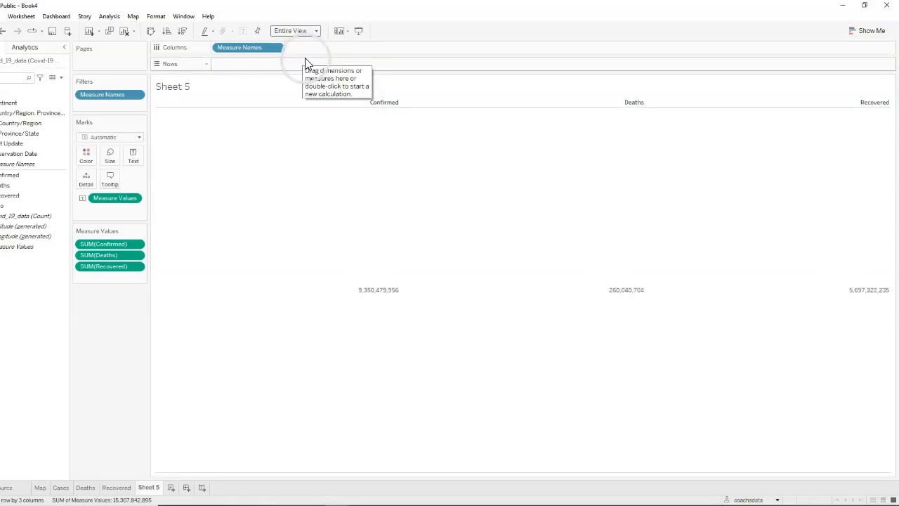
# Step: Copy Measure Names onto the text marks so each total also shows its measure's name
pyautogui.click(243, 56)
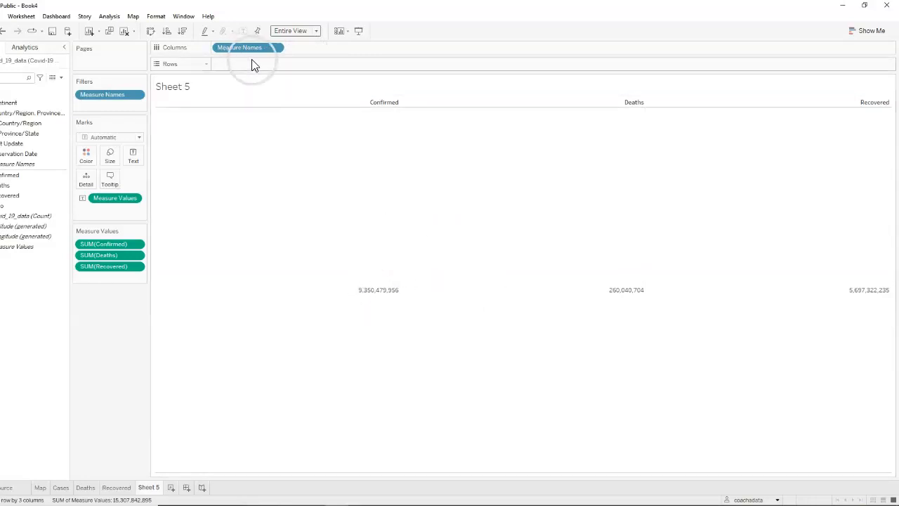
pyautogui.moveTo(254, 56); pyautogui.dragTo(133, 158)
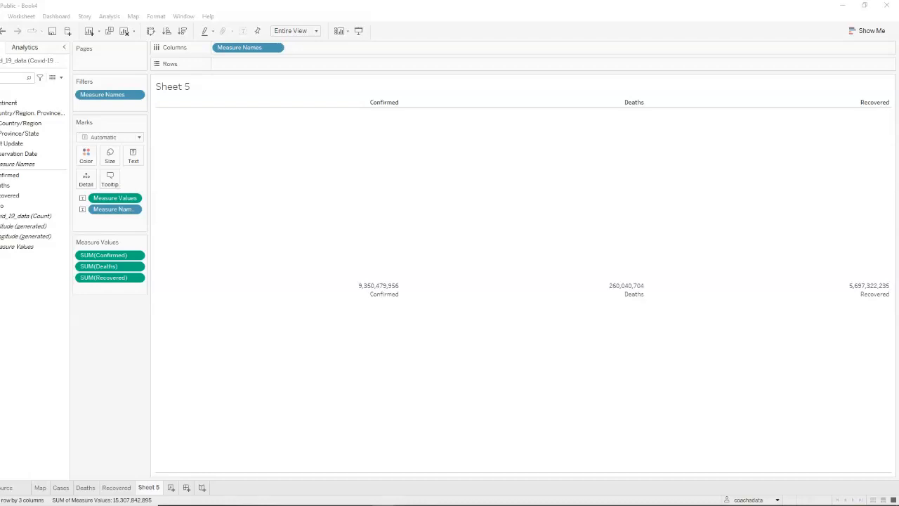
pyautogui.click(176, 180)
# Step: Format the Measure Values line of the text label as bold, size 16
pyautogui.click(134, 158)
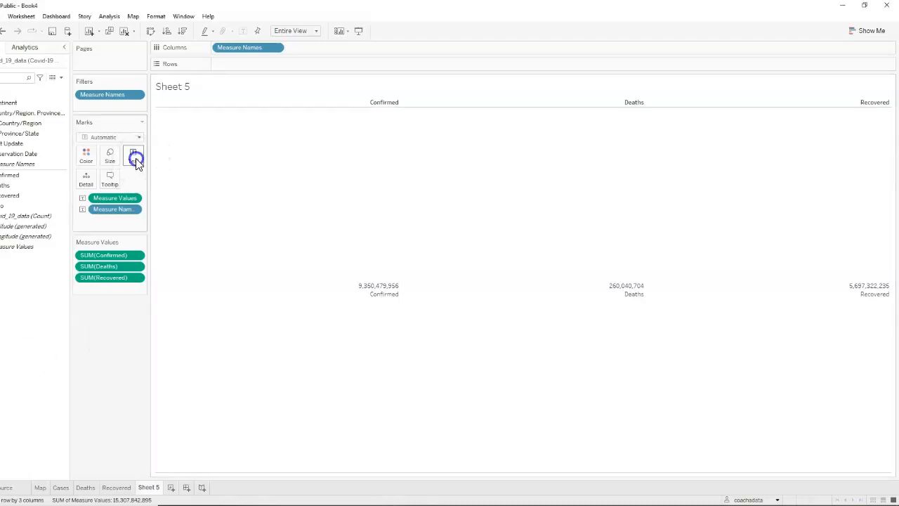
pyautogui.click(217, 178)
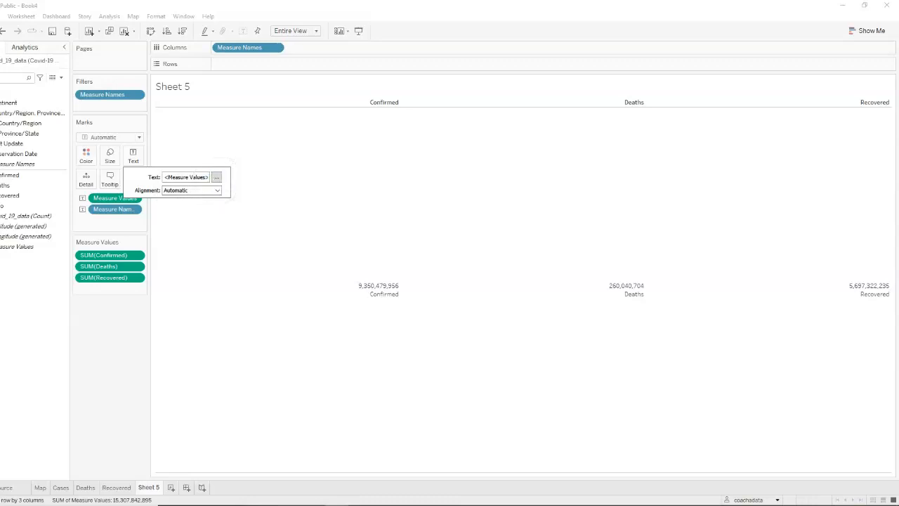
pyautogui.click(478, 148)
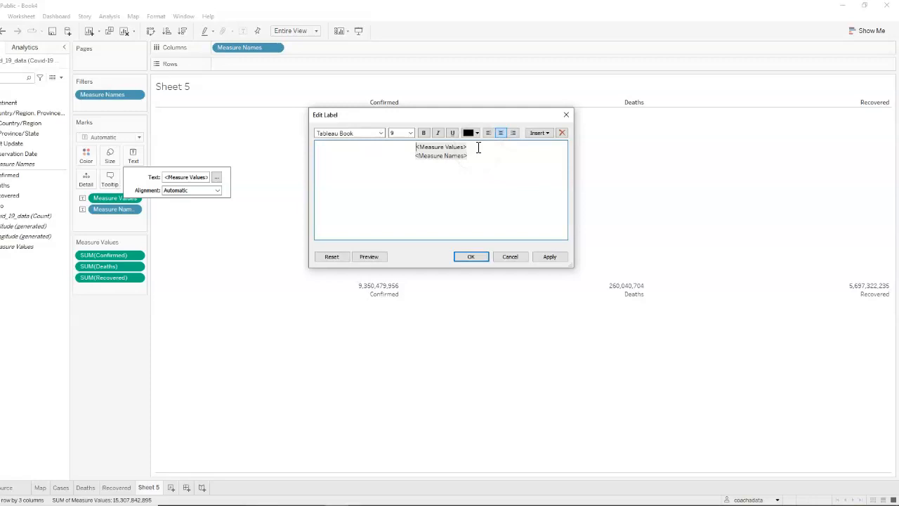
pyautogui.moveTo(478, 149); pyautogui.dragTo(414, 147)
pyautogui.click(397, 132)
pyautogui.write('16')
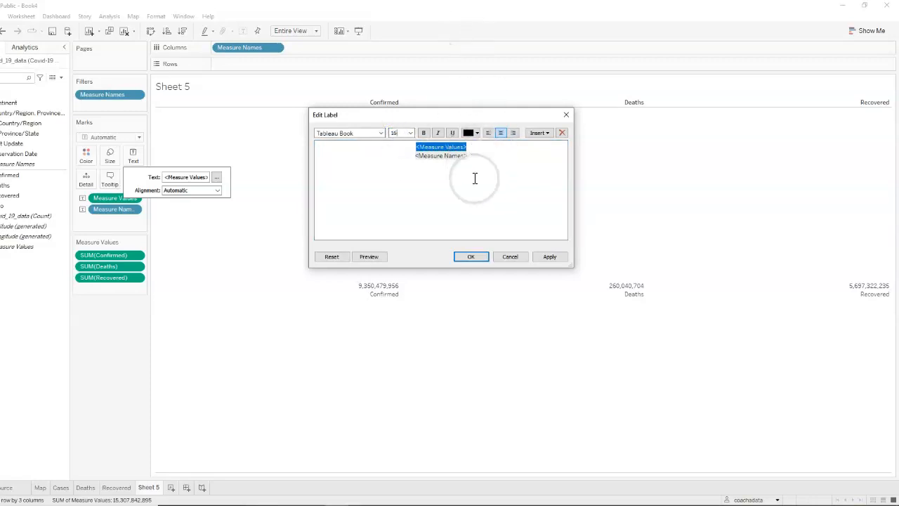
pyautogui.click(423, 132)
pyautogui.click(552, 257)
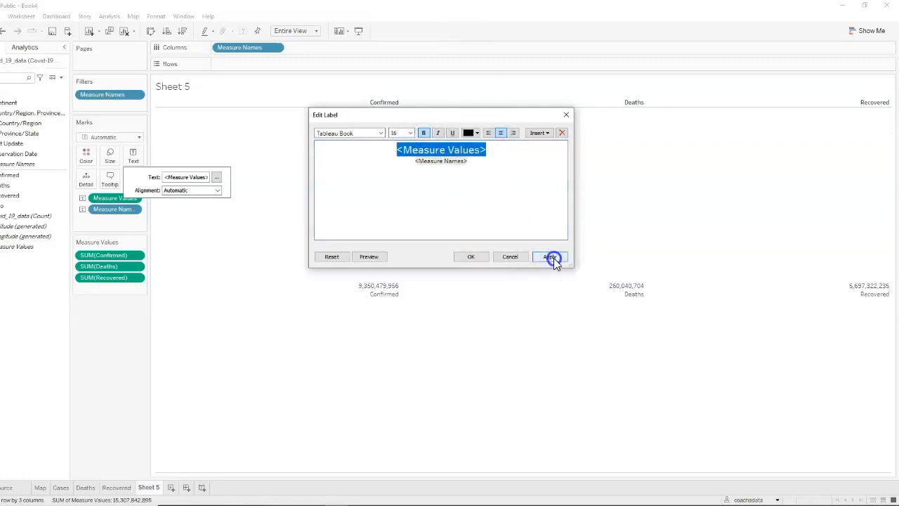
# Step: Format the Measure Names line of the text label as bold, size 12
pyautogui.click(477, 194)
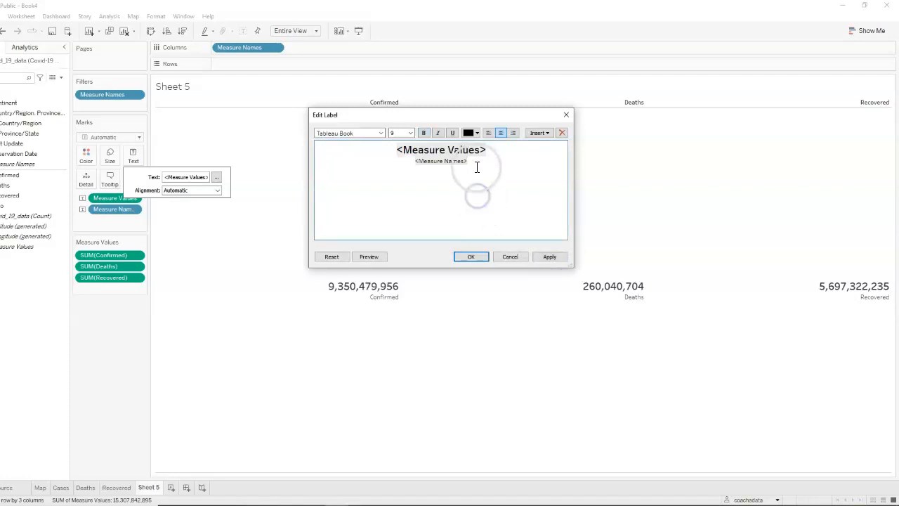
pyautogui.moveTo(477, 167); pyautogui.dragTo(408, 163)
pyautogui.click(402, 143)
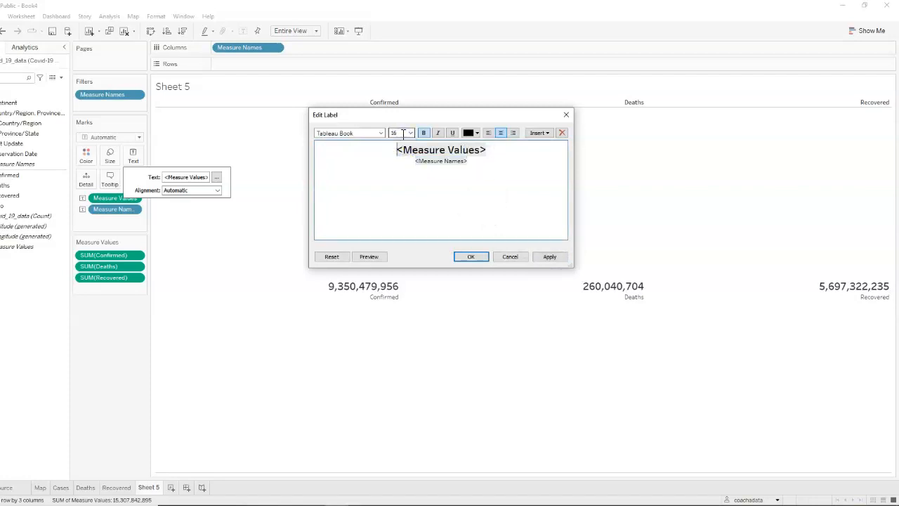
pyautogui.moveTo(478, 169); pyautogui.dragTo(383, 134)
pyautogui.write('12')
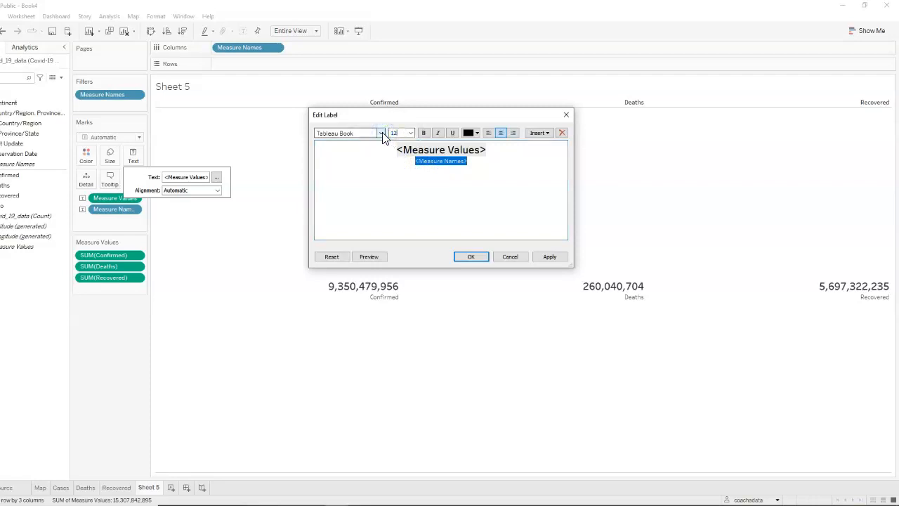
pyautogui.click(423, 132)
pyautogui.click(549, 258)
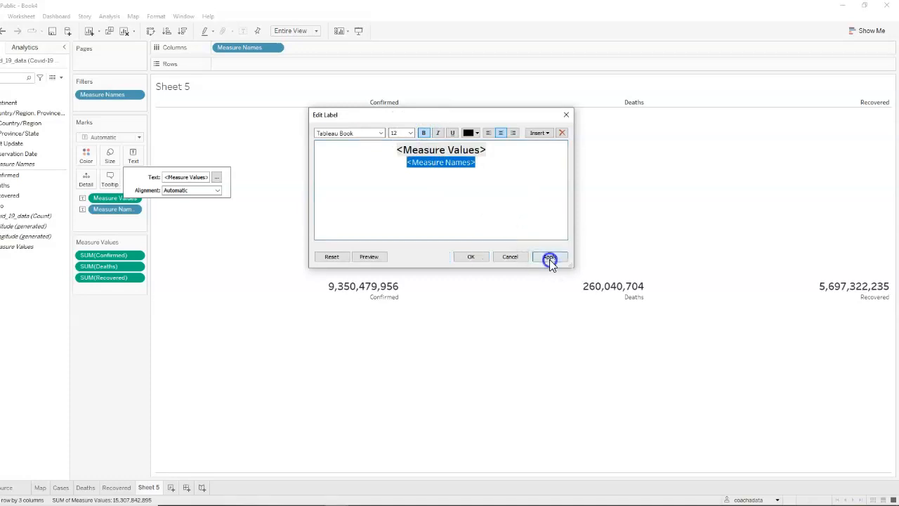
pyautogui.click(467, 257)
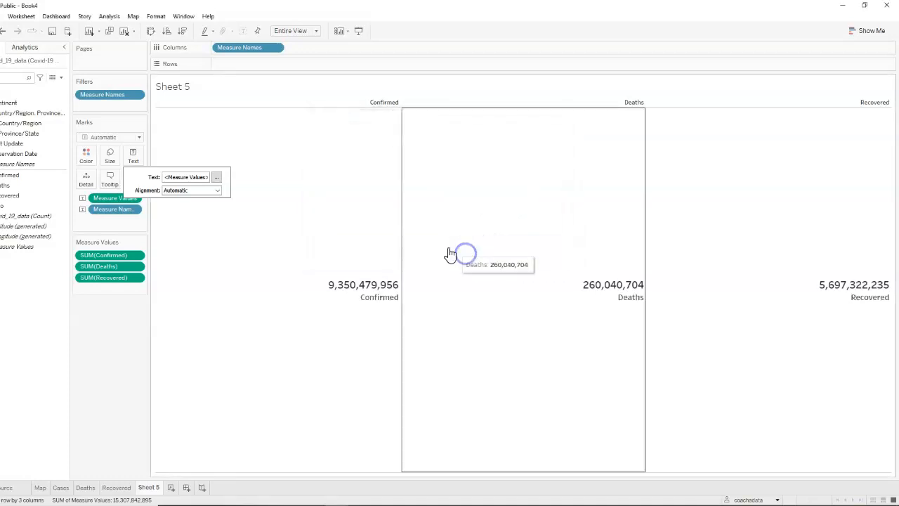
# Step: Align the label text to Middle Center and hide the column headers above the totals
pyautogui.click(217, 191)
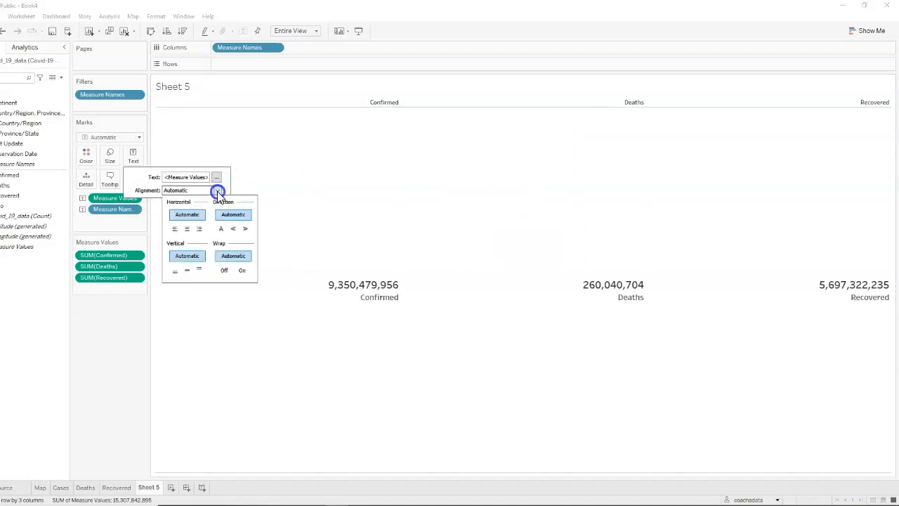
pyautogui.click(187, 270)
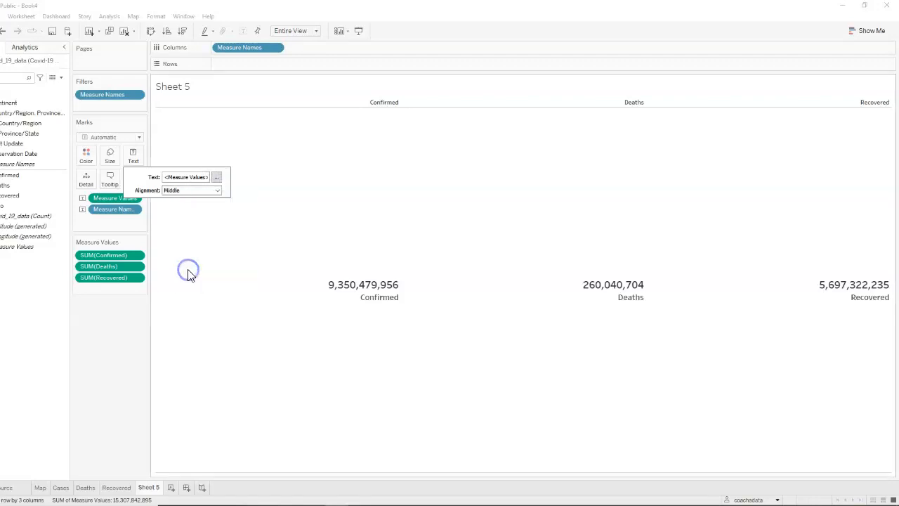
pyautogui.click(217, 191)
pyautogui.click(187, 231)
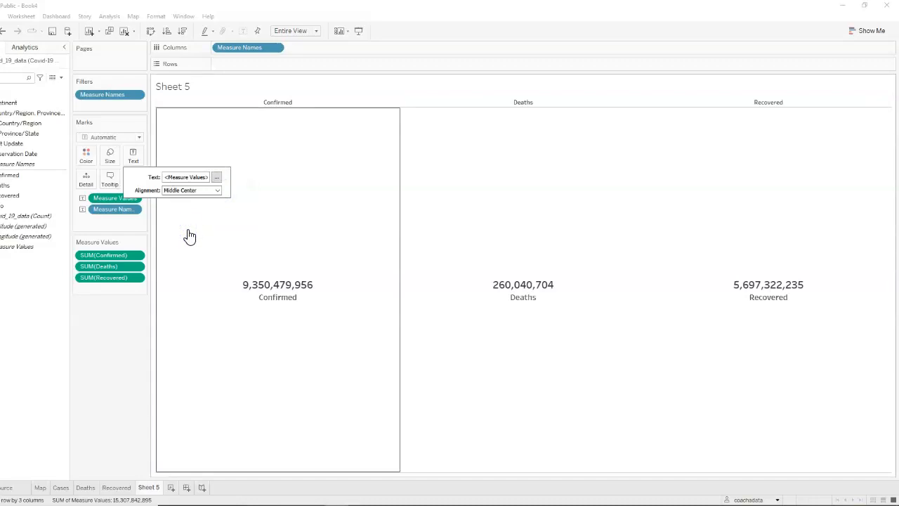
pyautogui.click(20, 337)
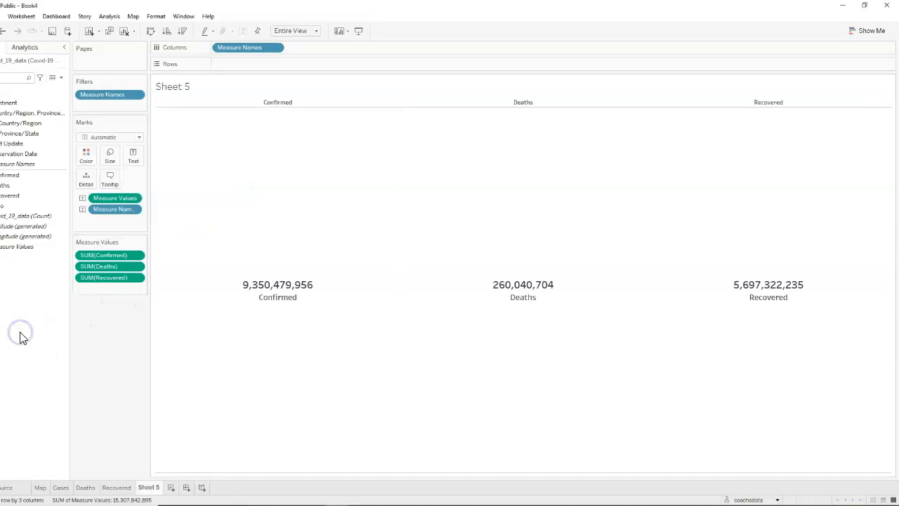
pyautogui.rightClick(364, 102)
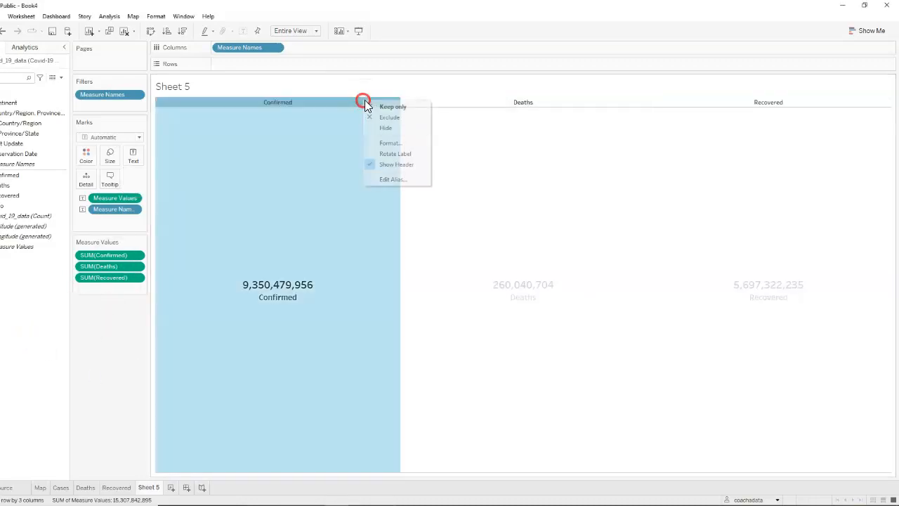
pyautogui.click(401, 167)
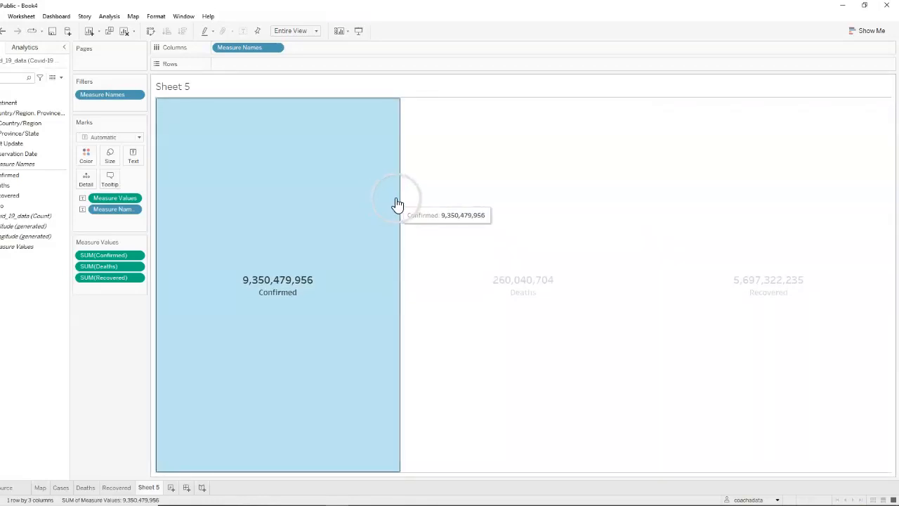
# Step: Change the worksheet title to "Covid-19 Summary" in bold, size 16
pyautogui.doubleClick(194, 88)
pyautogui.moveTo(351, 151); pyautogui.dragTo(203, 154)
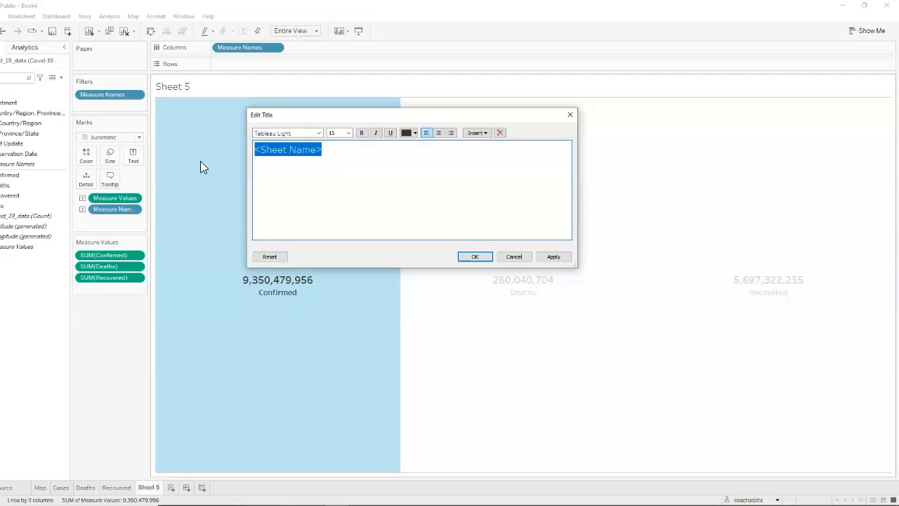
pyautogui.write('Cov')
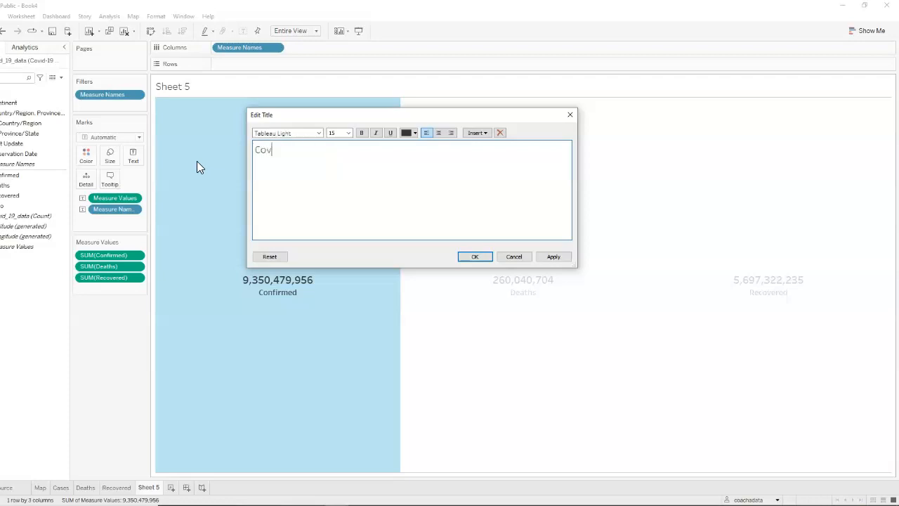
pyautogui.write('id-19 Summary')
pyautogui.hotkey('ctrl', 'a')
pyautogui.click(338, 132)
pyautogui.write('16')
pyautogui.click(362, 132)
pyautogui.click(554, 256)
pyautogui.click(472, 257)
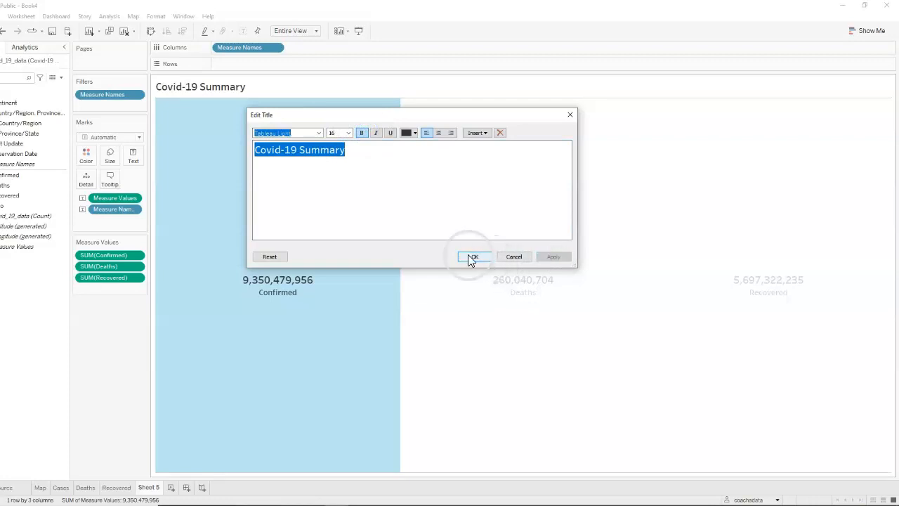
pyautogui.click(354, 193)
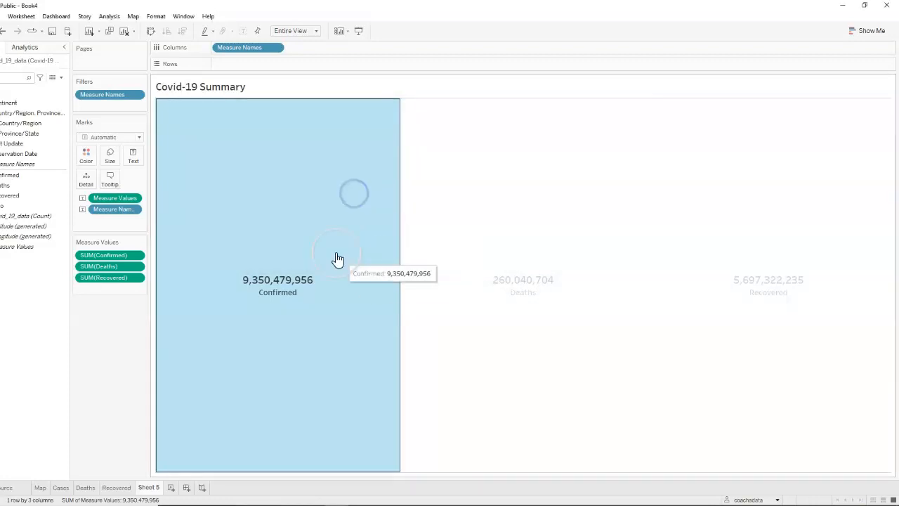
# Step: Rename Sheet 5 as Summary
pyautogui.click(154, 487)
pyautogui.doubleClick(154, 487)
pyautogui.write('Summary')
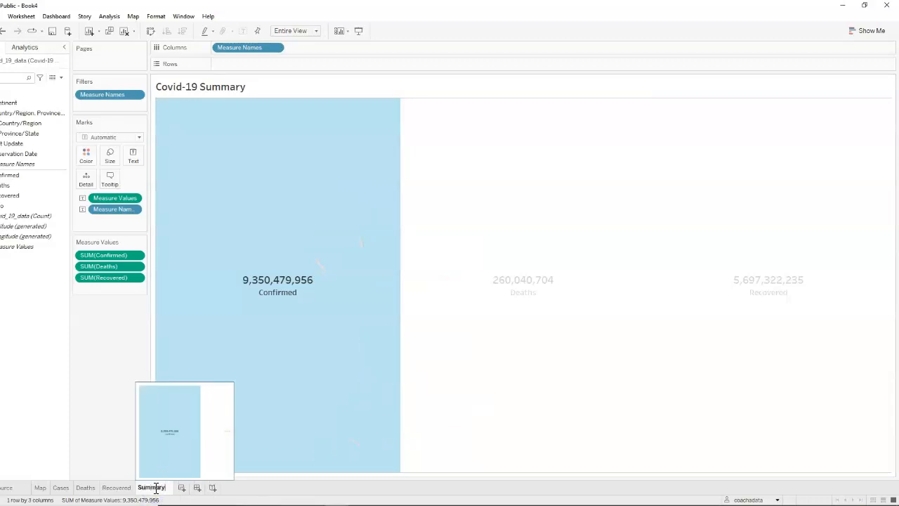
pyautogui.click(89, 407)
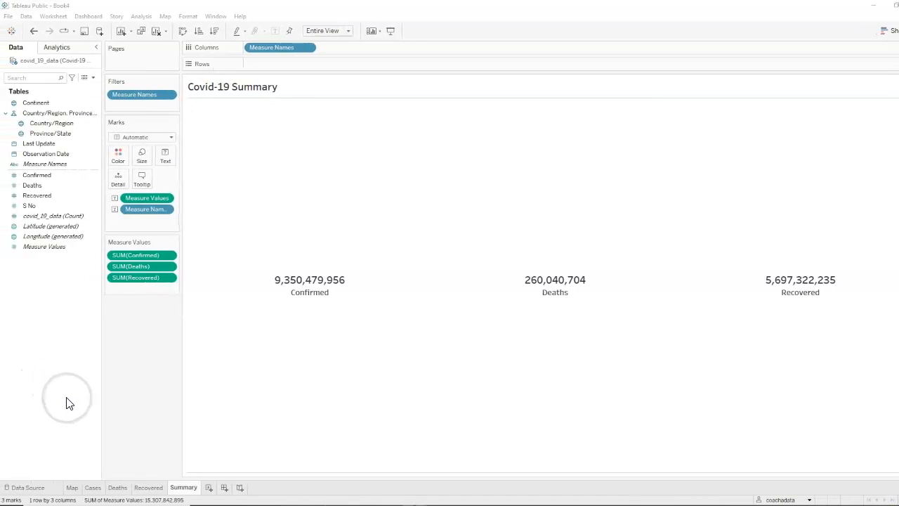
# Step: Shade the whole Summary worksheet background with a light beige-grey colour
pyautogui.click(188, 16)
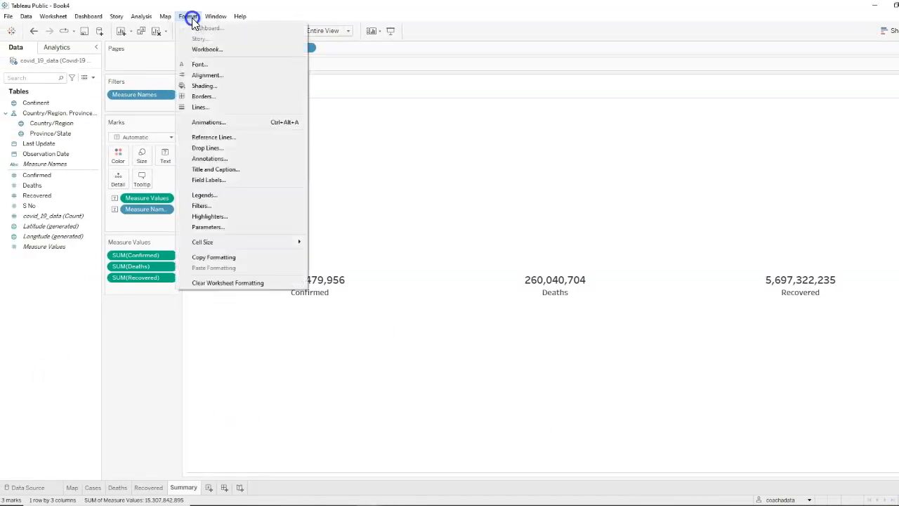
pyautogui.click(205, 86)
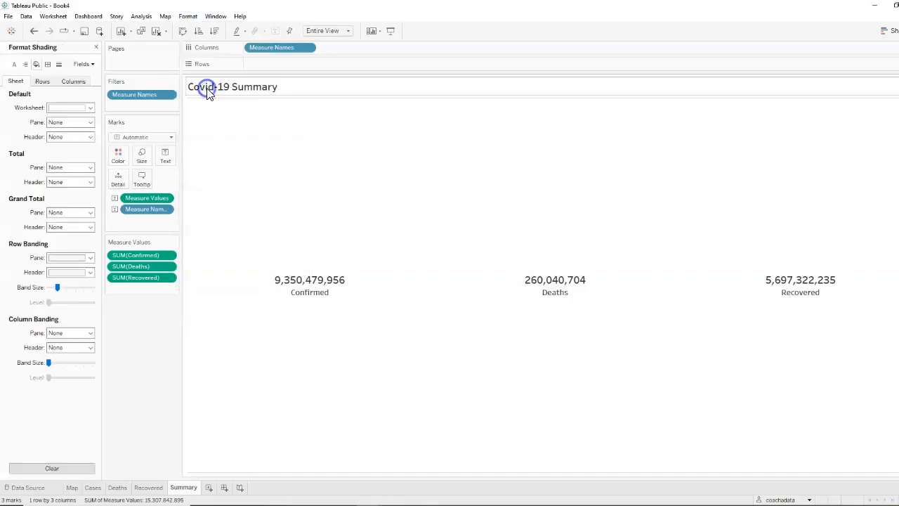
pyautogui.click(90, 108)
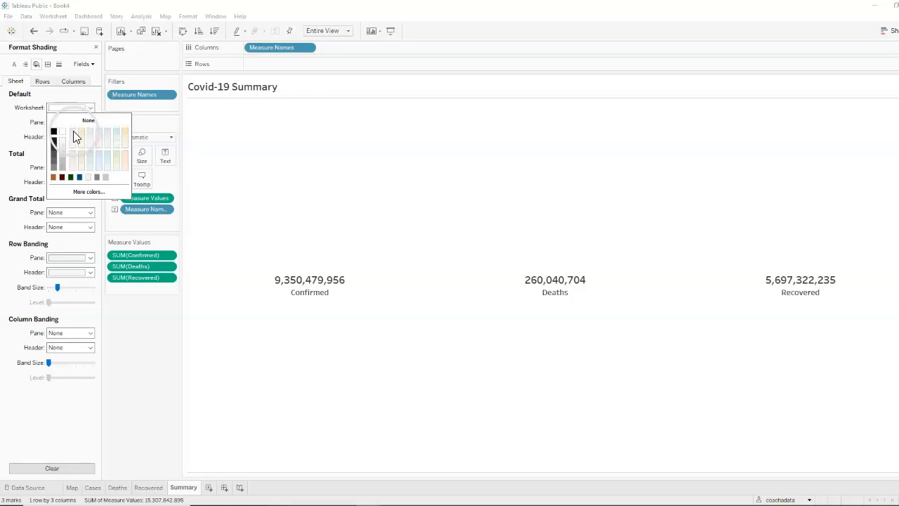
pyautogui.click(76, 136)
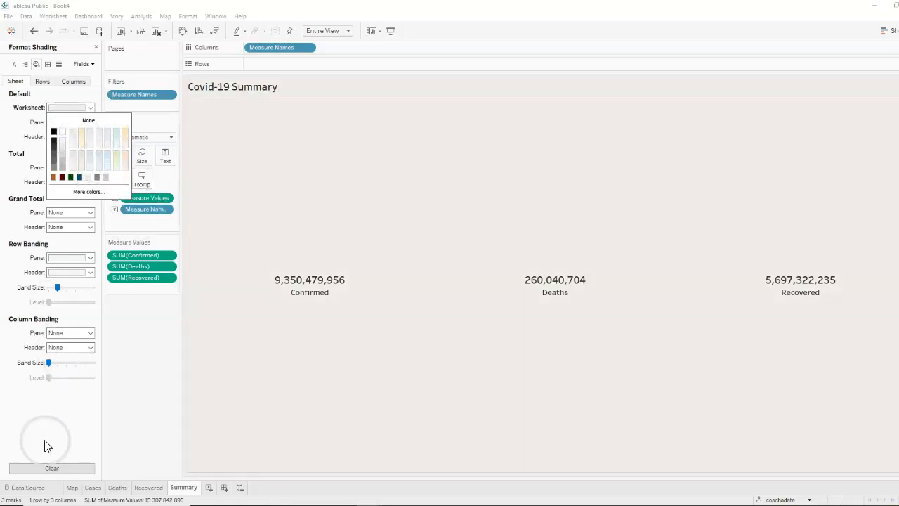
pyautogui.click(100, 236)
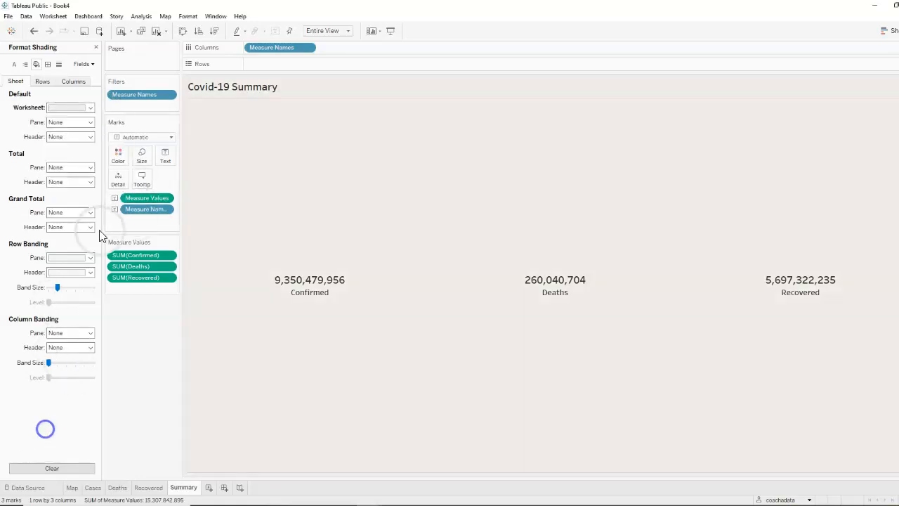
# Step: Remove the pane row divider border from the Summary worksheet and close the border formatting
pyautogui.click(48, 64)
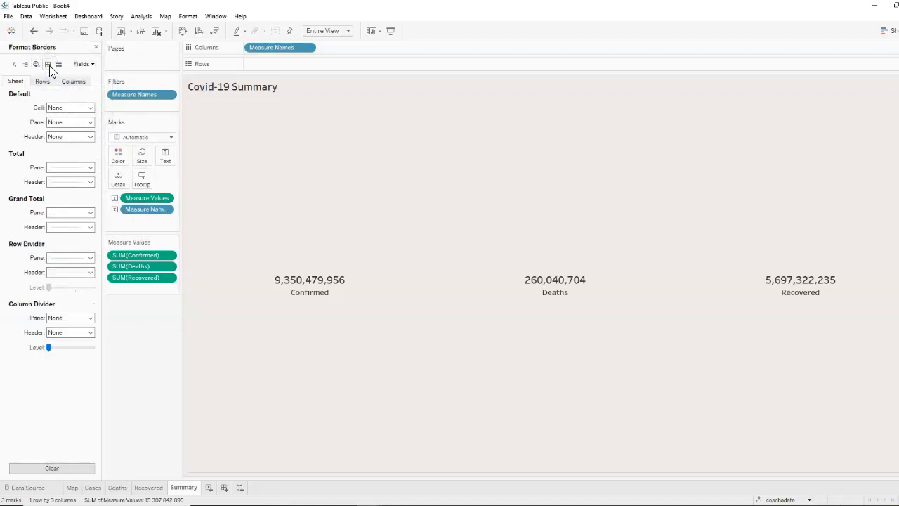
pyautogui.click(92, 259)
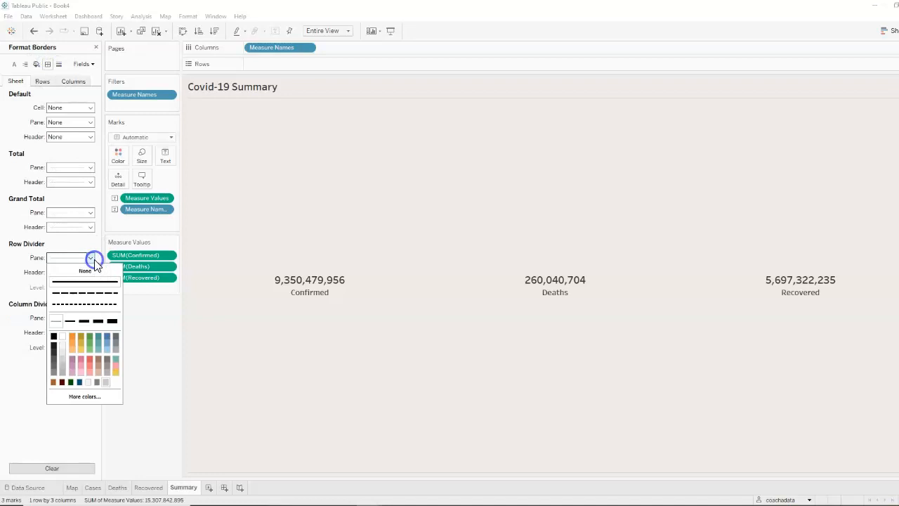
pyautogui.click(85, 270)
pyautogui.click(10, 374)
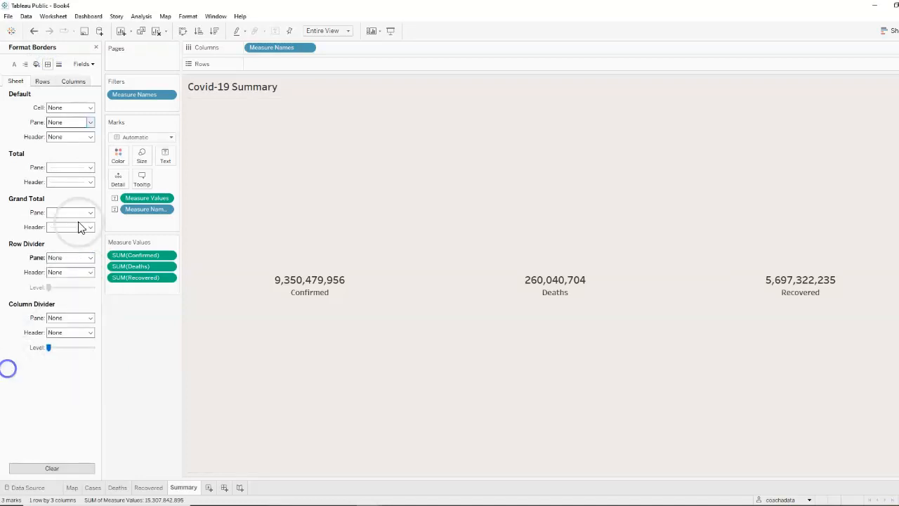
pyautogui.click(96, 47)
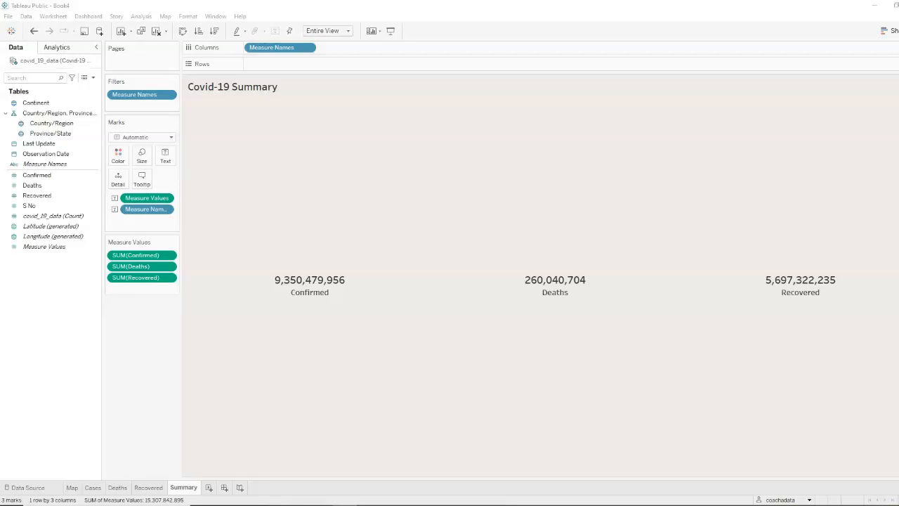
# Step: Add a new worksheet and create a calculated field named "data source" whose formula is only a pair of quotation marks
pyautogui.click(209, 487)
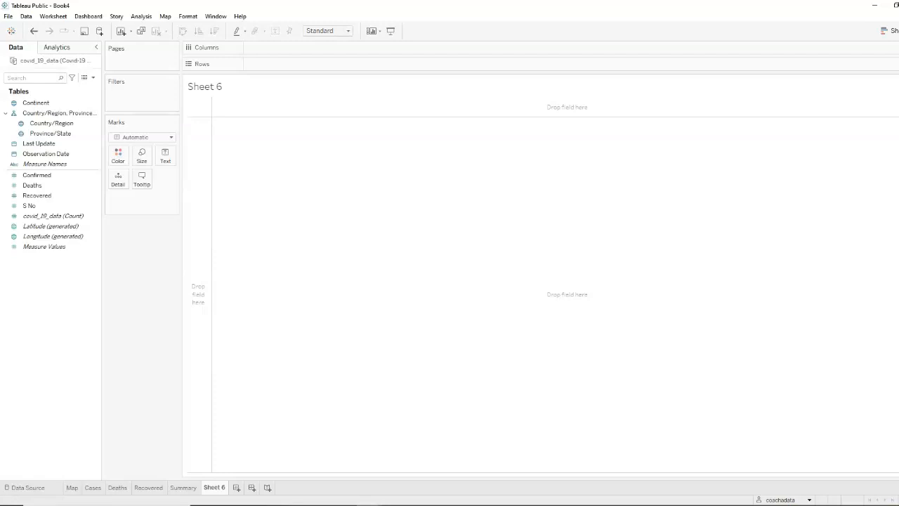
pyautogui.click(93, 78)
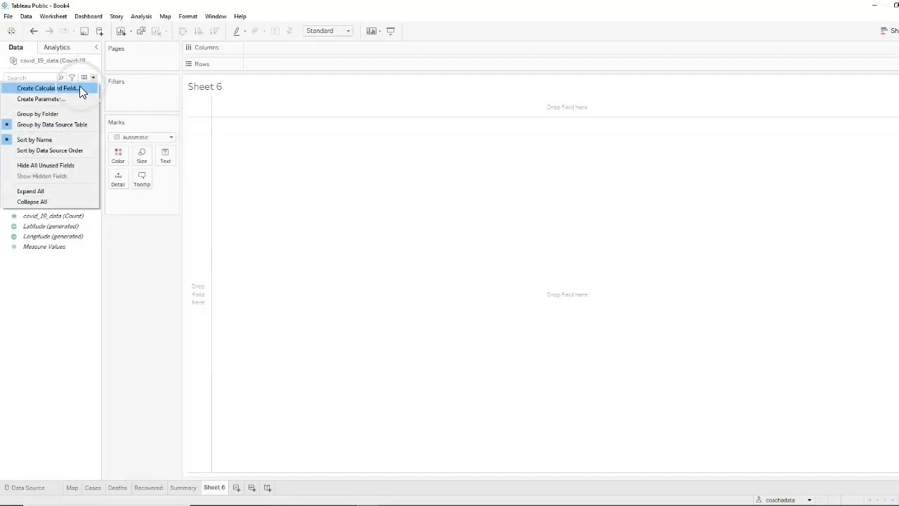
pyautogui.click(60, 89)
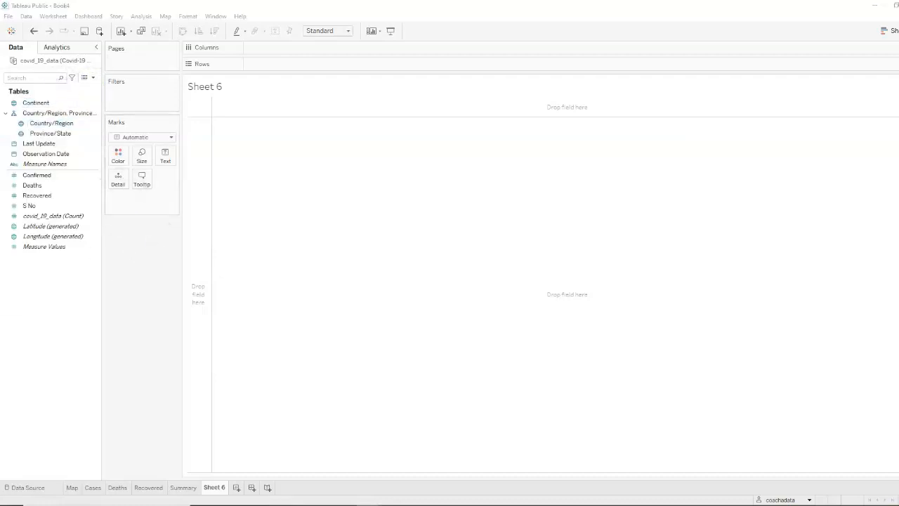
pyautogui.moveTo(566, 197); pyautogui.dragTo(589, 134)
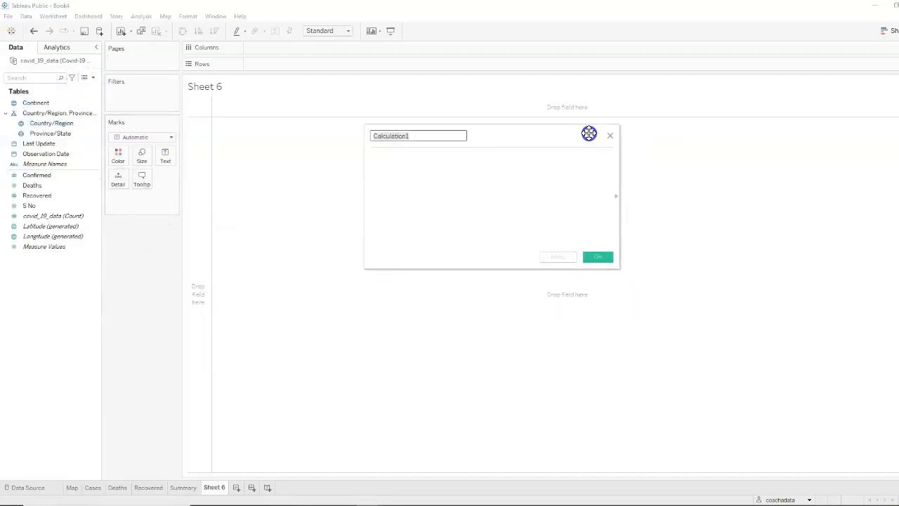
pyautogui.write('data source')
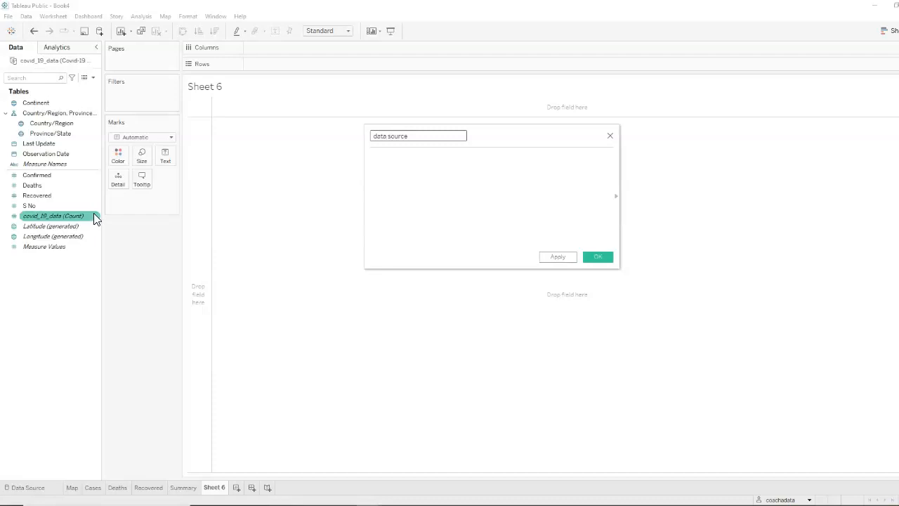
pyautogui.click(423, 177)
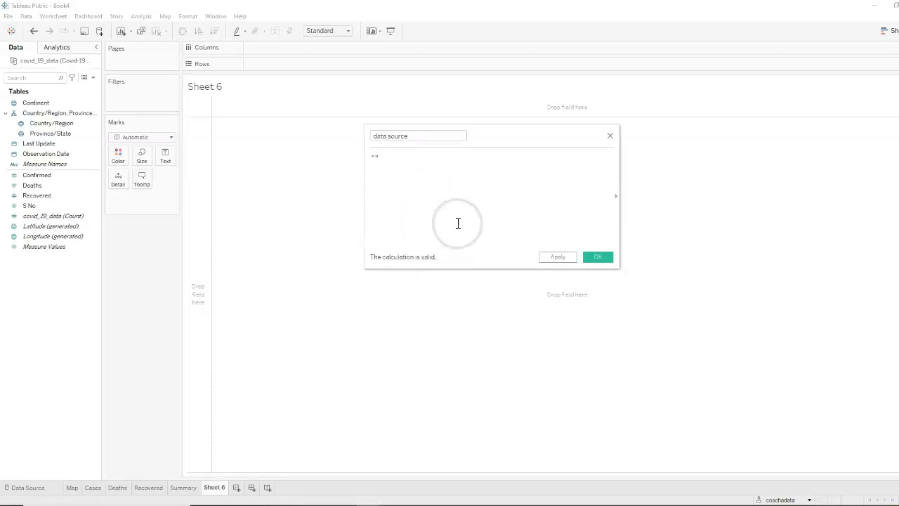
pyautogui.click(598, 257)
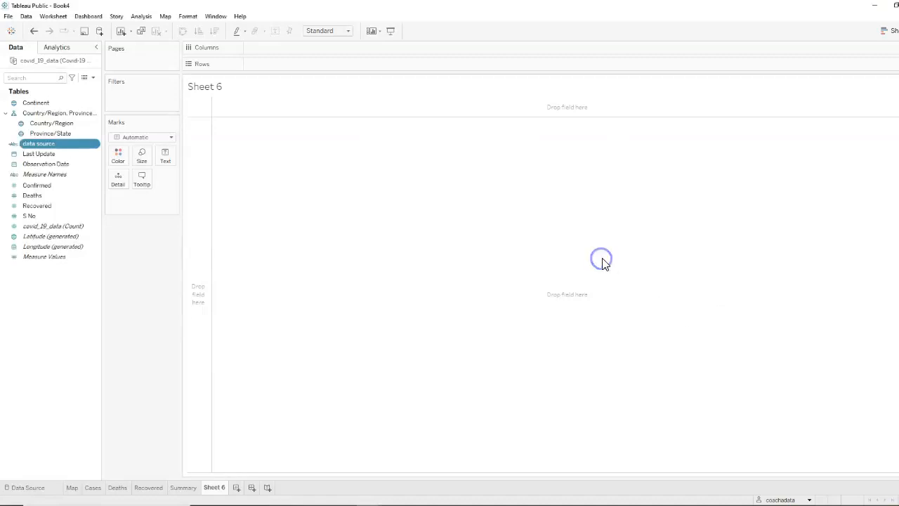
# Step: Set the Sheet 6 title to "Data Source: <Data Source Name> as of <Data Update Time>", using the inserted dynamic fields
pyautogui.doubleClick(225, 86)
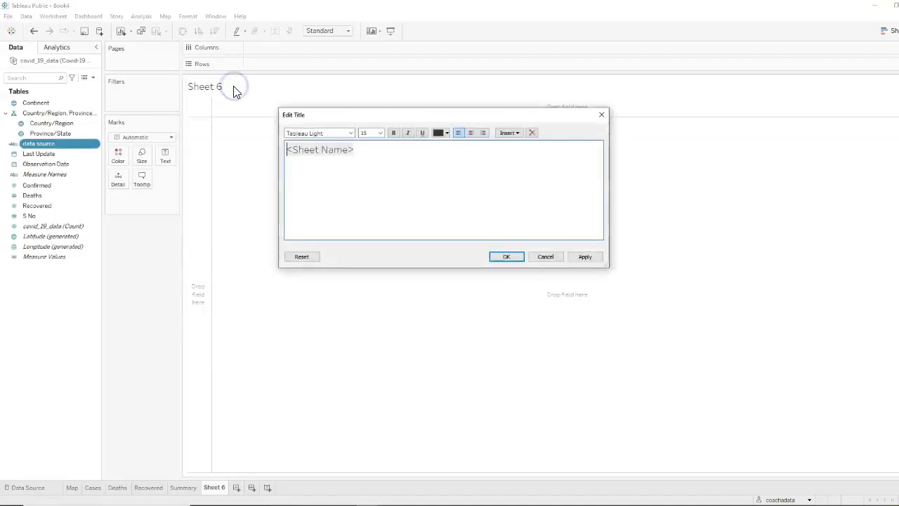
pyautogui.moveTo(356, 157); pyautogui.dragTo(247, 157)
pyautogui.write('Dfa')
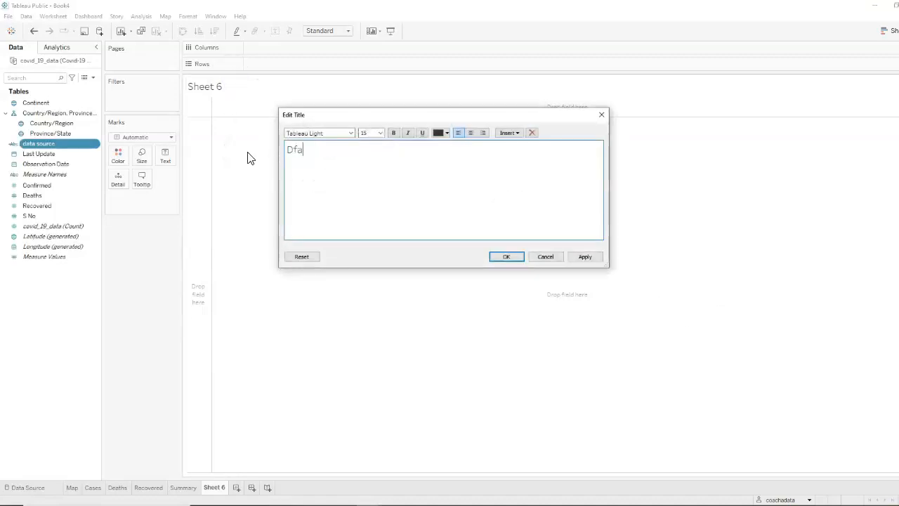
pyautogui.write('t')
pyautogui.press('BackSpace')
pyautogui.press('BackSpace')
pyautogui.press('BackSpace')
pyautogui.write('ata Sou')
pyautogui.click(518, 133)
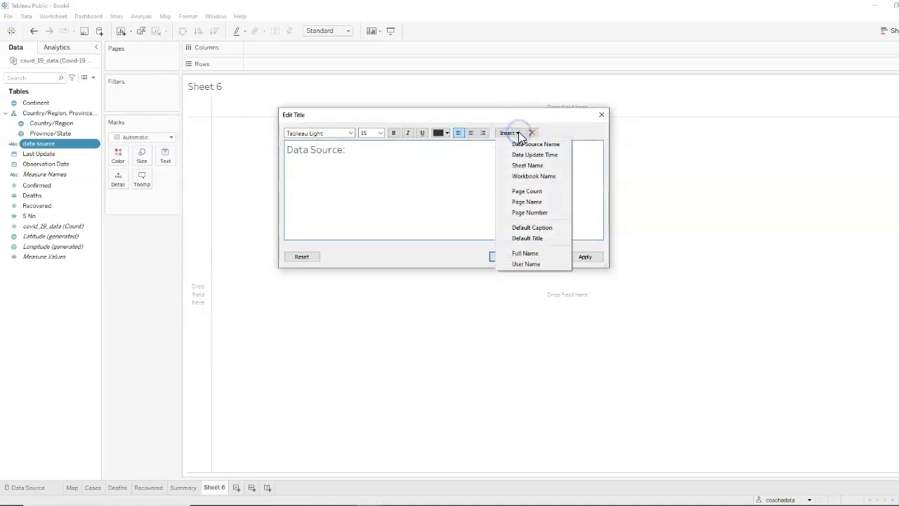
pyautogui.click(530, 138)
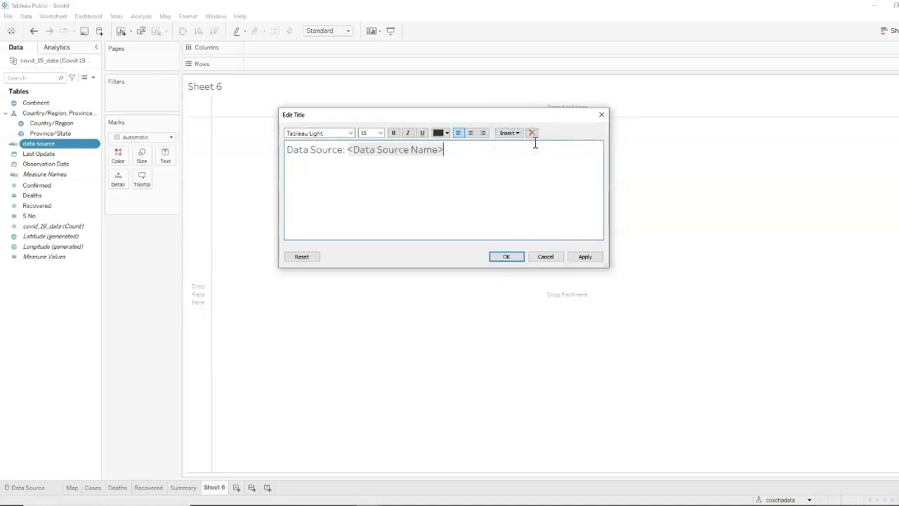
pyautogui.write('as of')
pyautogui.click(517, 132)
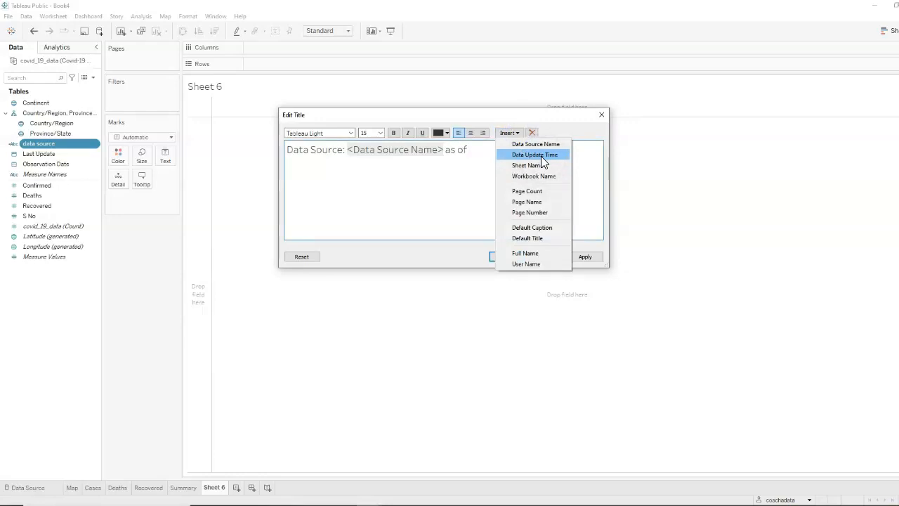
pyautogui.click(541, 156)
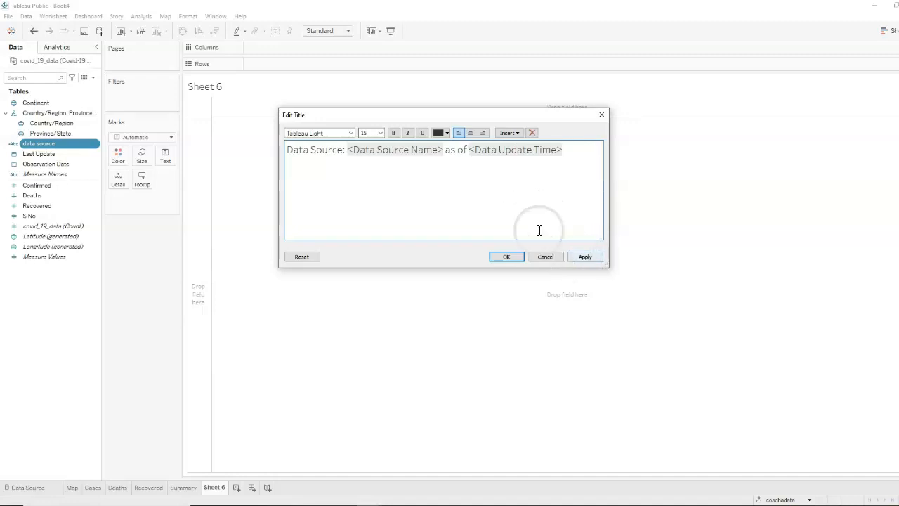
# Step: Right-align the whole title, make it italic, reduce its font size, and apply the title changes
pyautogui.moveTo(553, 156); pyautogui.dragTo(273, 150)
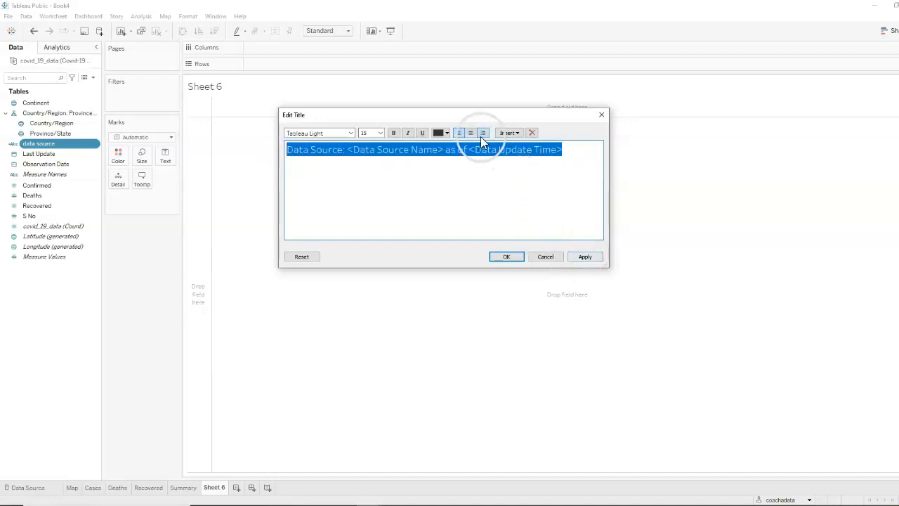
pyautogui.click(483, 133)
pyautogui.click(408, 133)
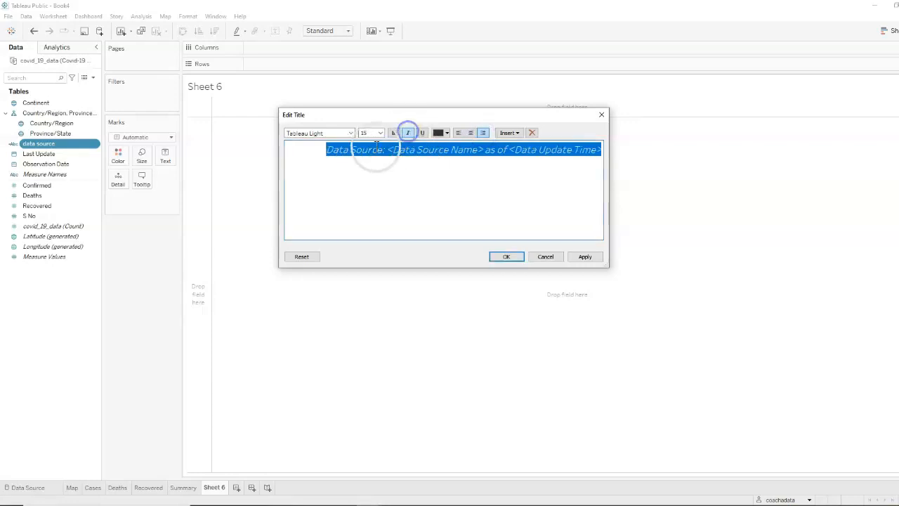
pyautogui.click(380, 132)
pyautogui.click(364, 153)
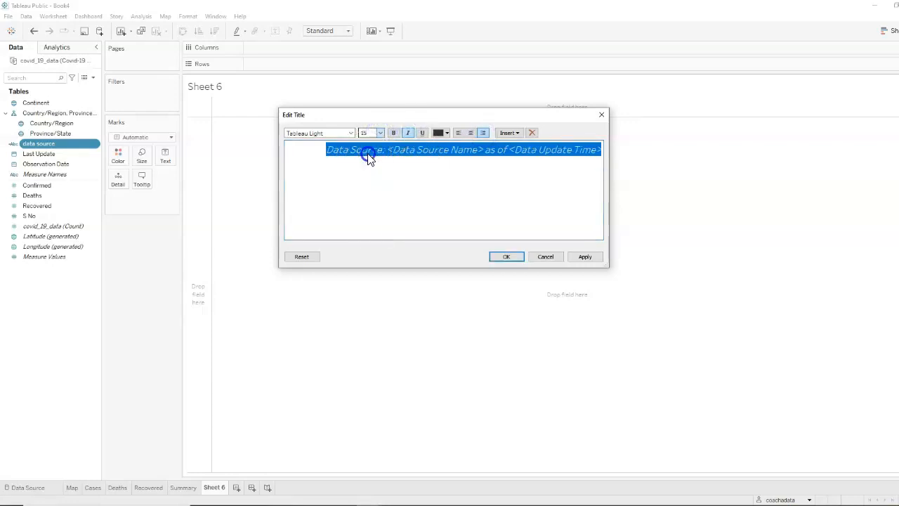
pyautogui.click(557, 210)
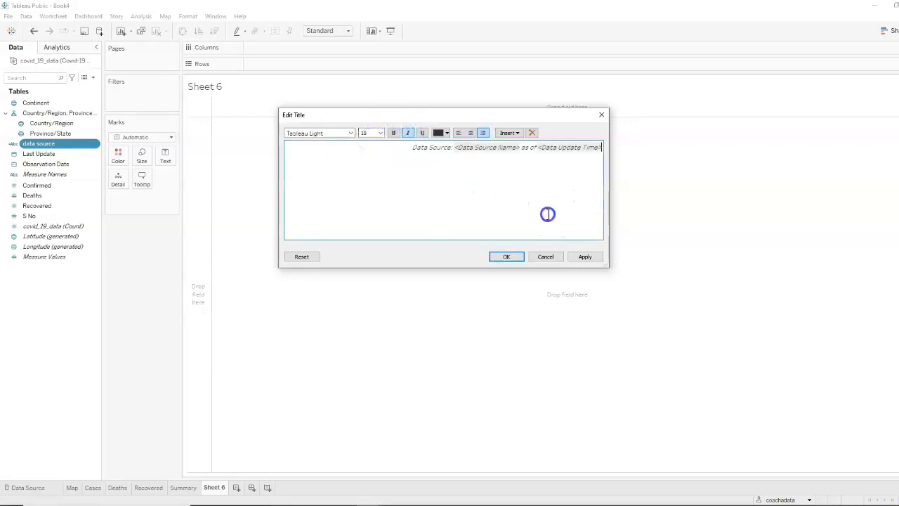
pyautogui.click(584, 256)
pyautogui.click(506, 257)
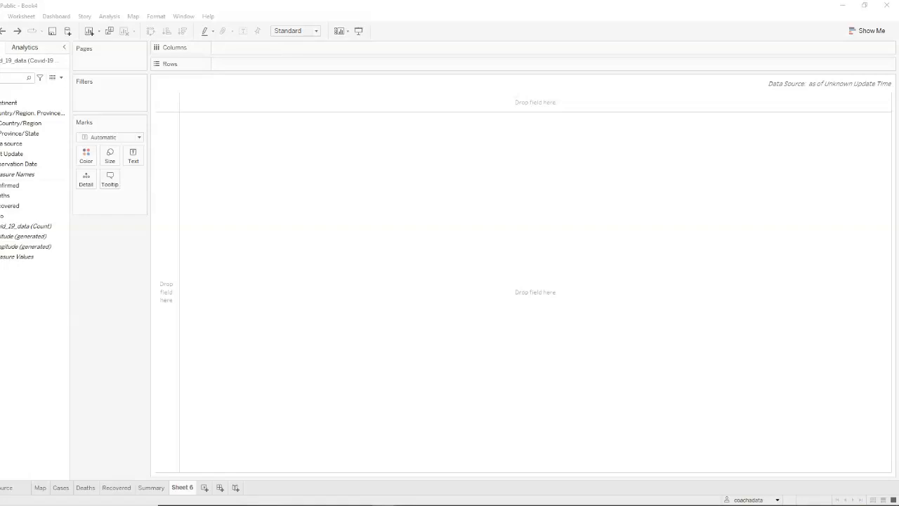
# Step: Add the calculated data source field to Text on the Marks card of Sheet 6
pyautogui.click(8, 145)
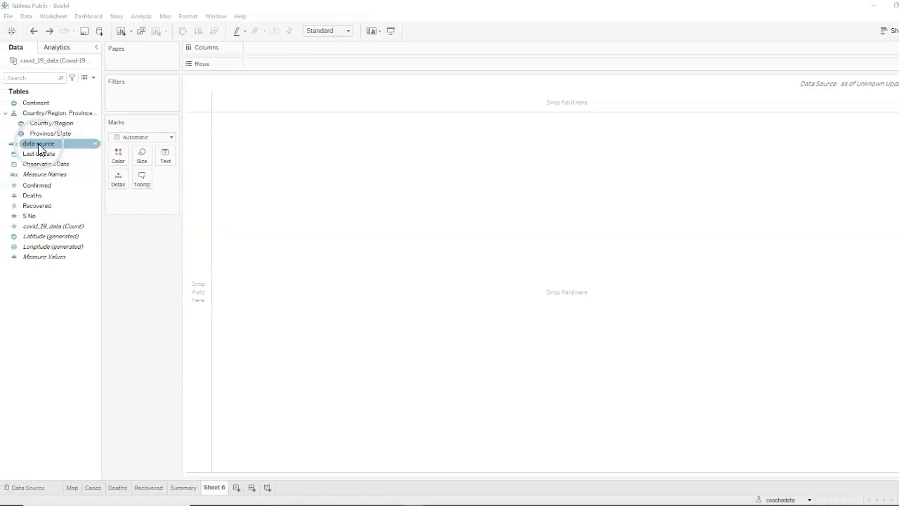
pyautogui.moveTo(38, 150); pyautogui.dragTo(163, 155)
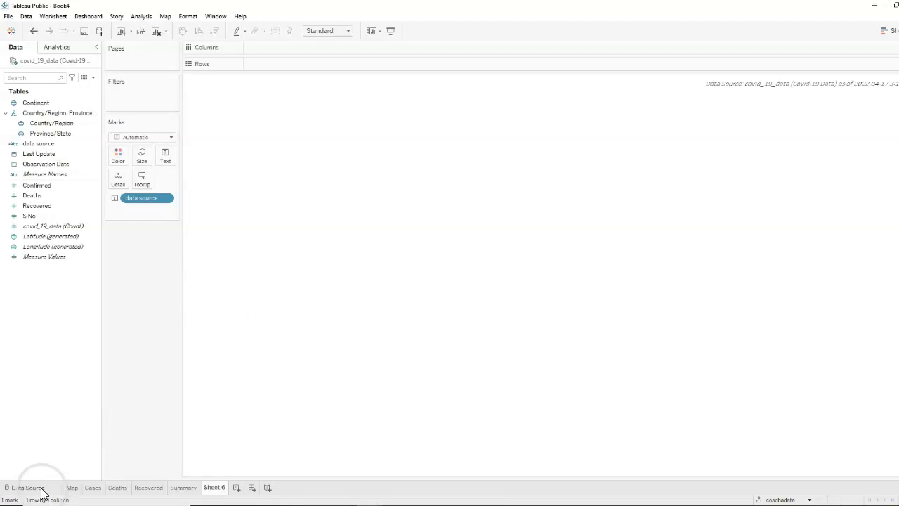
# Step: Shorten the workbook's data source name to covid_19_data by removing the parenthesised part
pyautogui.click(40, 486)
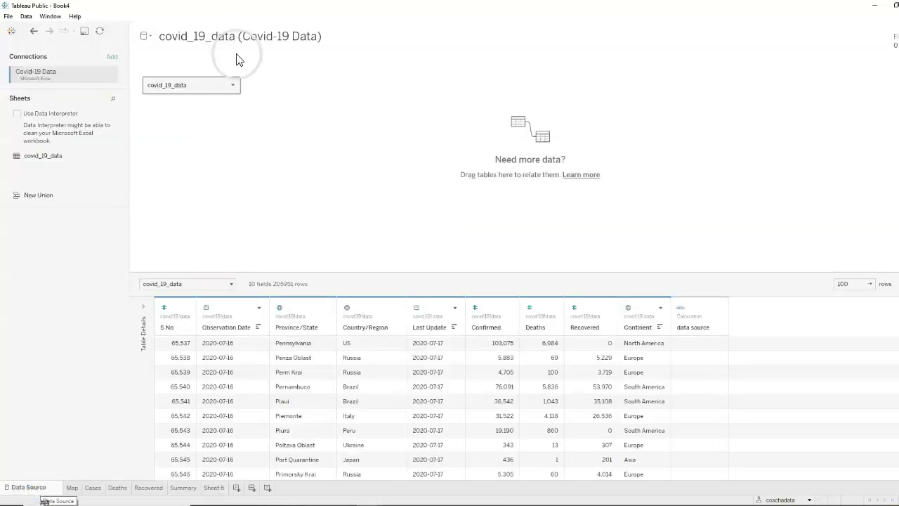
pyautogui.click(333, 35)
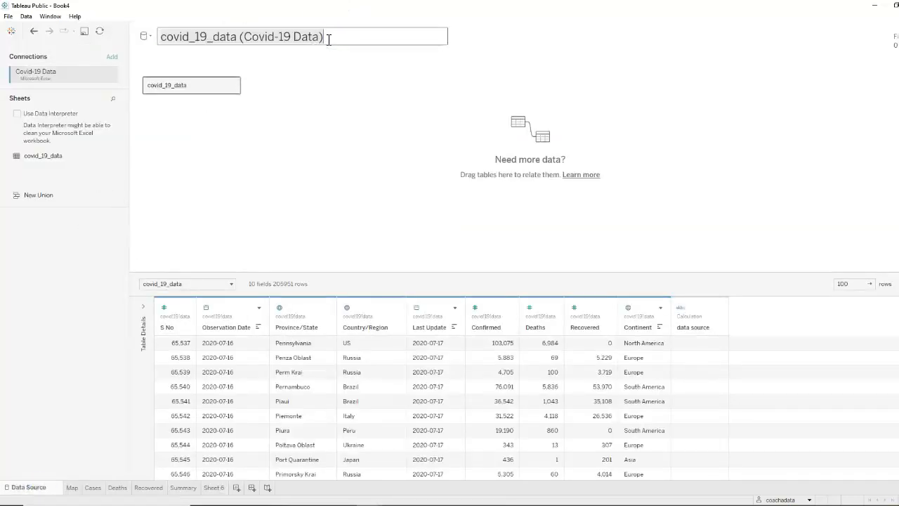
pyautogui.press('BackSpace')
pyautogui.press('BackSpace')
pyautogui.press('BackSpace')
pyautogui.press('BackSpace')
pyautogui.press('BackSpace')
pyautogui.press('BackSpace')
pyautogui.press('BackSpace')
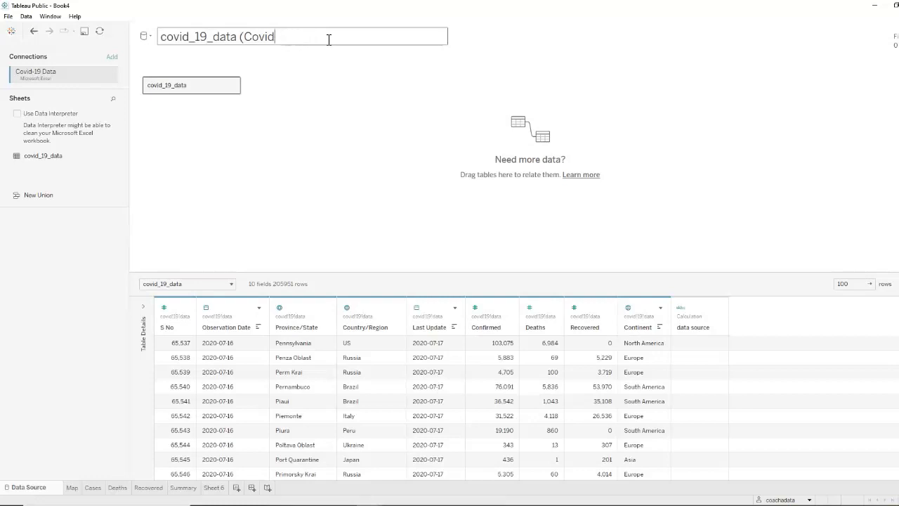
pyautogui.press('BackSpace')
pyautogui.press('BackSpace')
pyautogui.click(298, 125)
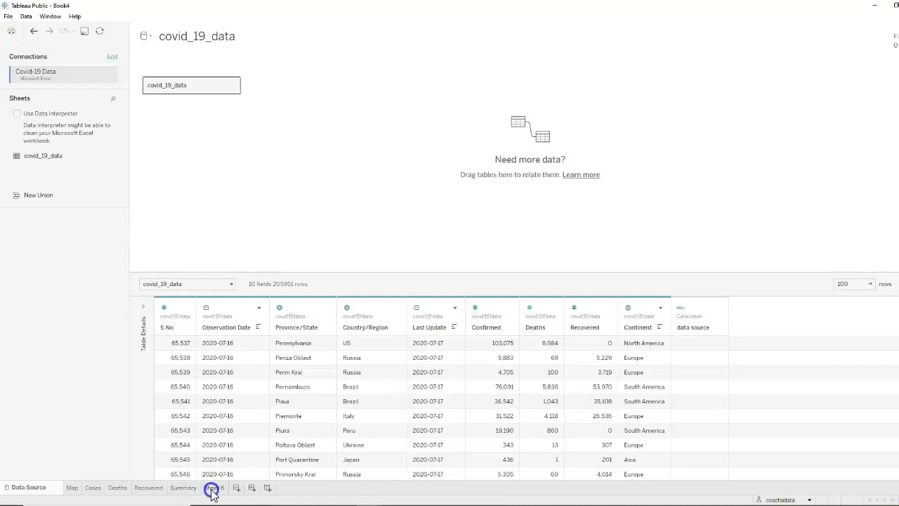
# Step: Return to Sheet 6 and rename it as data_source
pyautogui.click(212, 487)
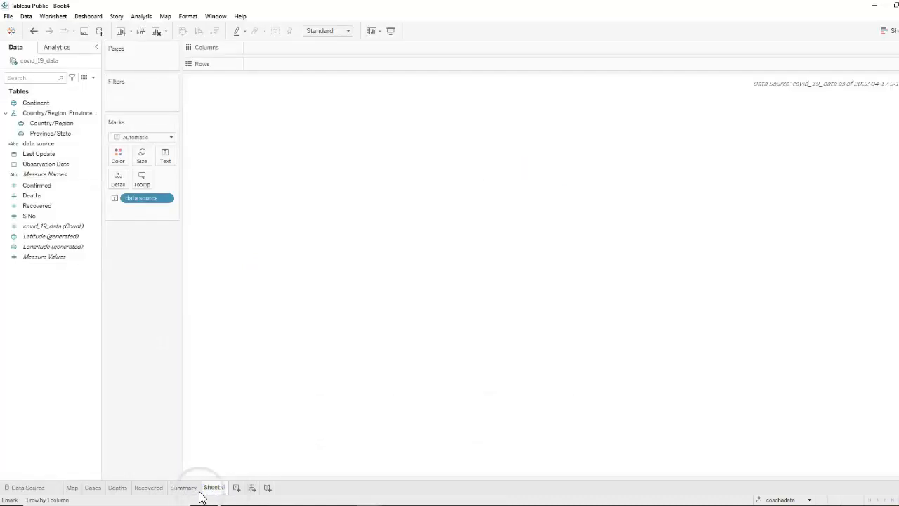
pyautogui.doubleClick(214, 487)
pyautogui.write('data sour')
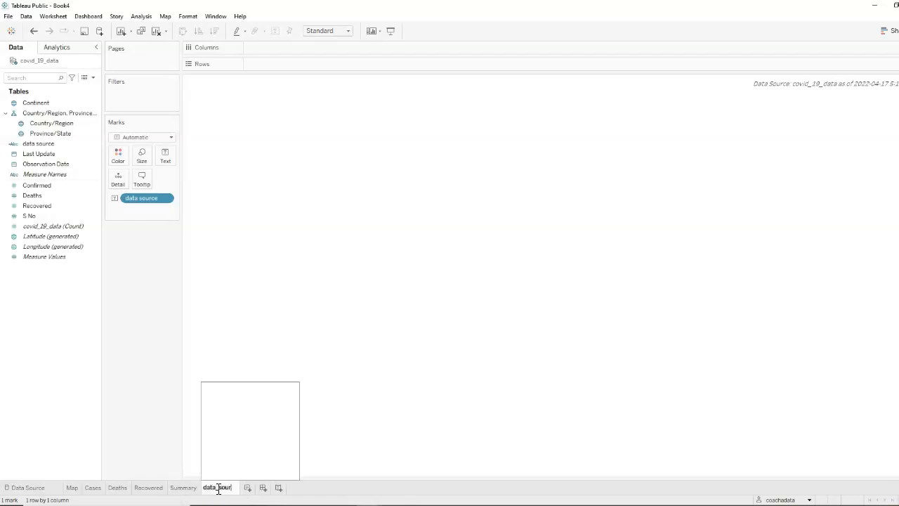
pyautogui.click(458, 423)
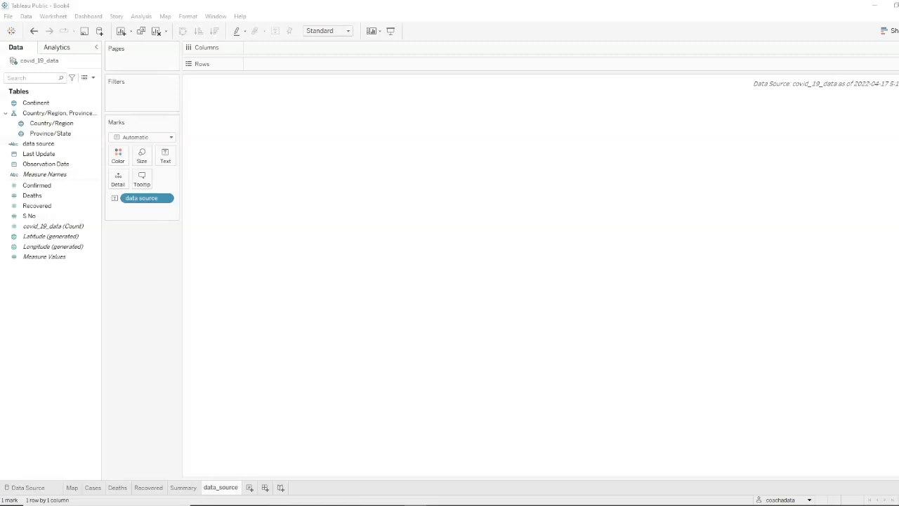
# Step: Review the country bar charts on the Cases, Deaths and Recovered worksheets, and return to Cases
pyautogui.click(93, 488)
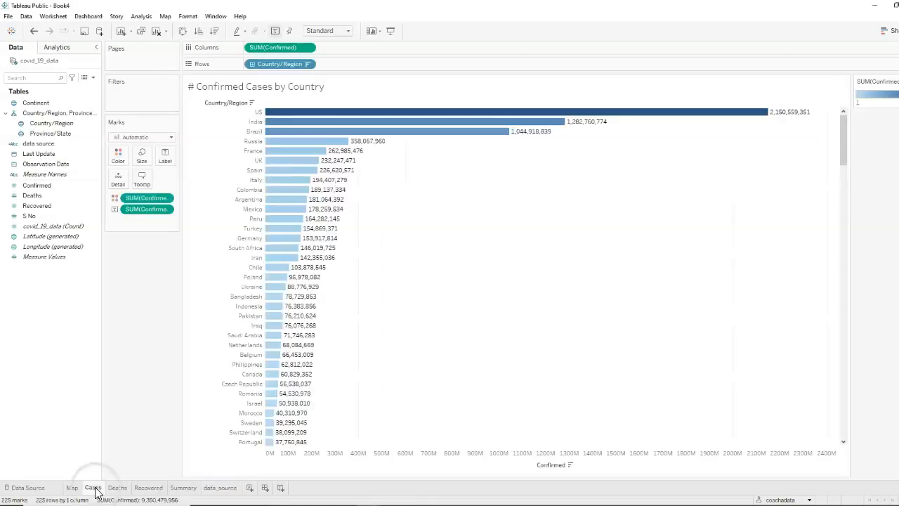
pyautogui.click(118, 487)
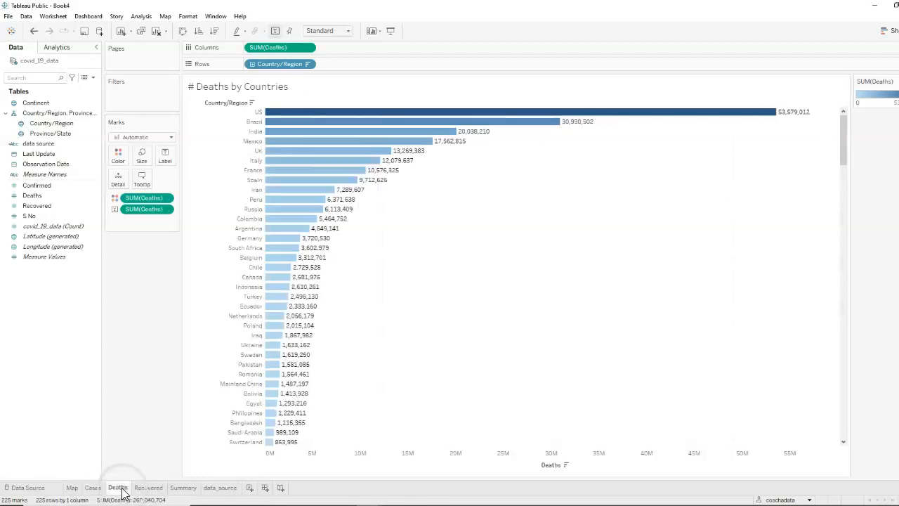
pyautogui.click(145, 488)
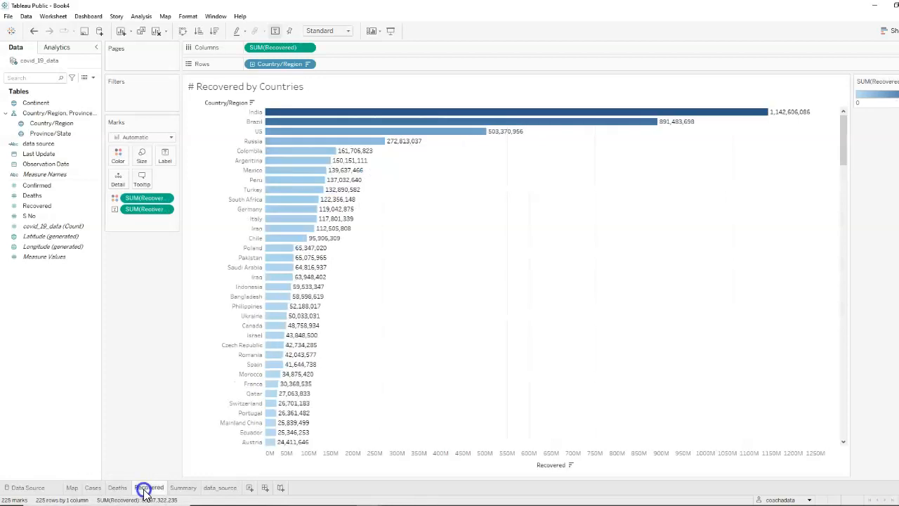
pyautogui.click(93, 487)
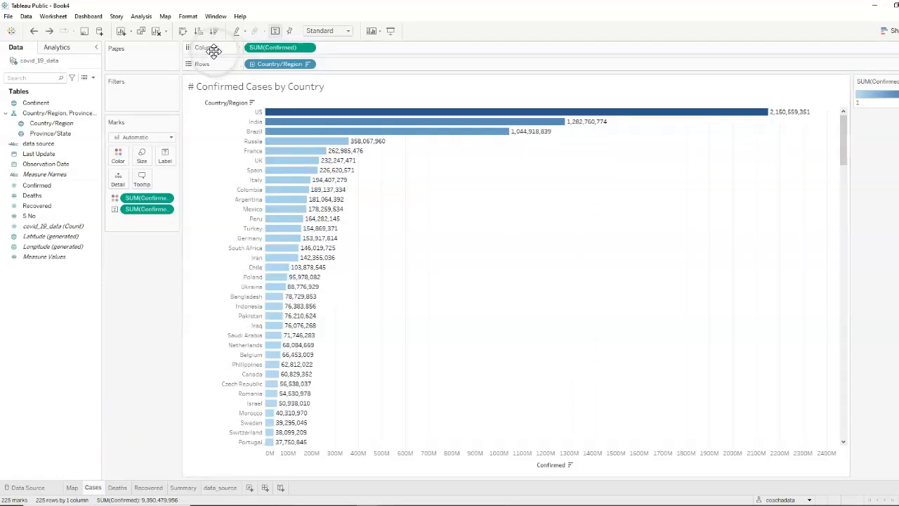
# Step: Turn off grid lines for the whole workbook in the workbook formatting
pyautogui.click(187, 16)
pyautogui.click(207, 50)
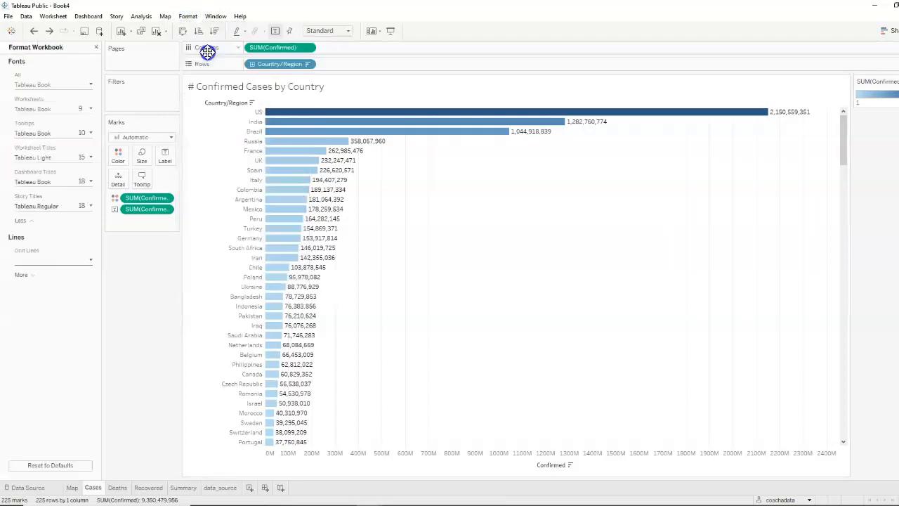
pyautogui.click(89, 260)
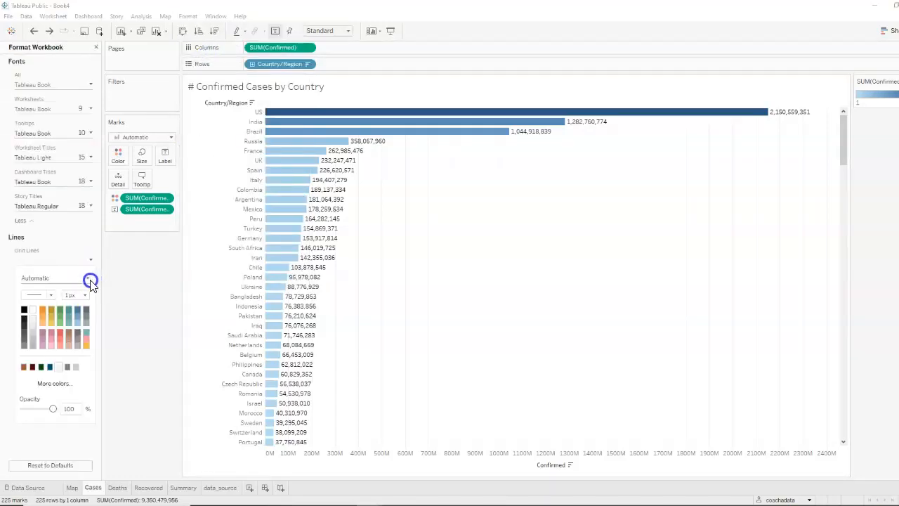
pyautogui.click(89, 281)
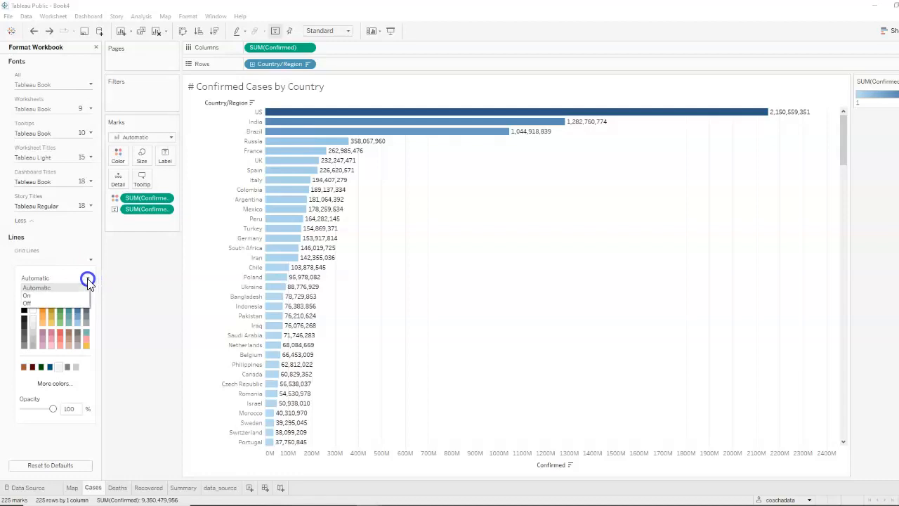
pyautogui.click(47, 303)
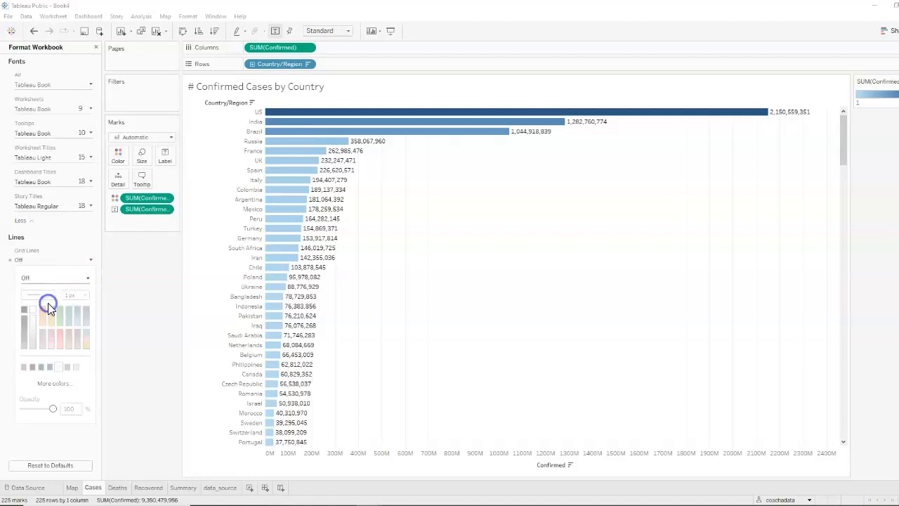
pyautogui.click(95, 47)
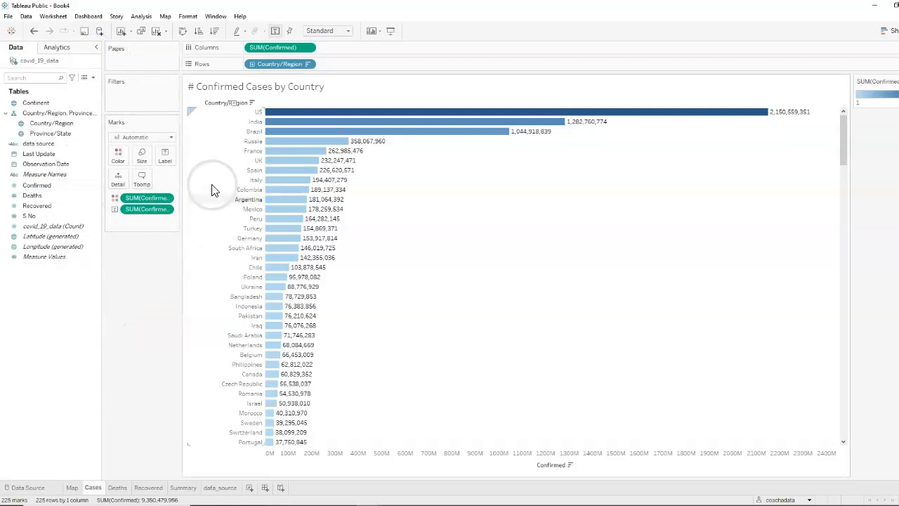
# Step: Format the Cases worksheet title "# Confirmed Cases by Country" as size 12, bold and brown
pyautogui.click(280, 90)
pyautogui.doubleClick(280, 90)
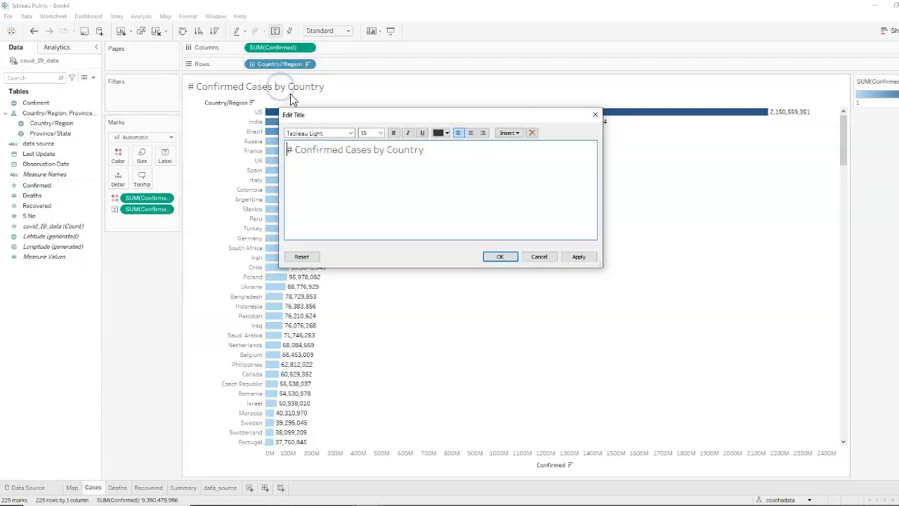
pyautogui.hotkey('ctrl', 'a')
pyautogui.click(367, 134)
pyautogui.write('12')
pyautogui.click(394, 133)
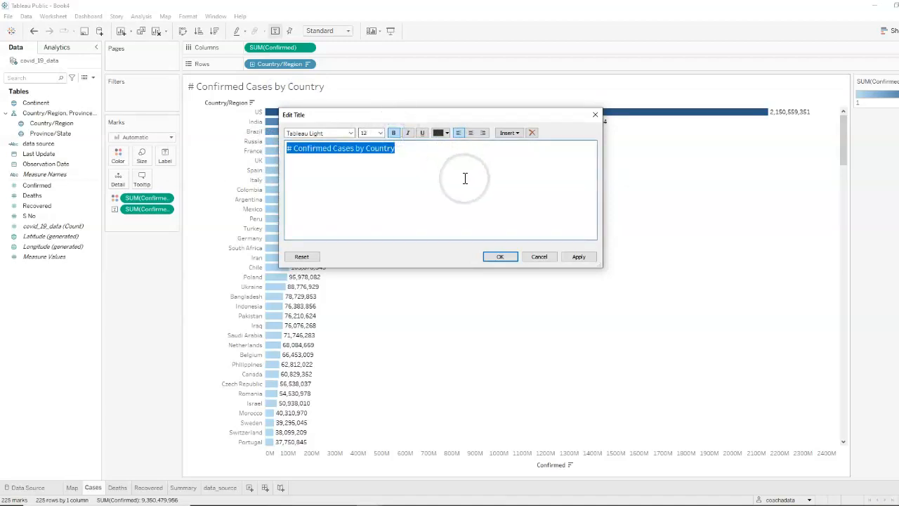
pyautogui.click(448, 132)
pyautogui.click(442, 193)
pyautogui.click(578, 256)
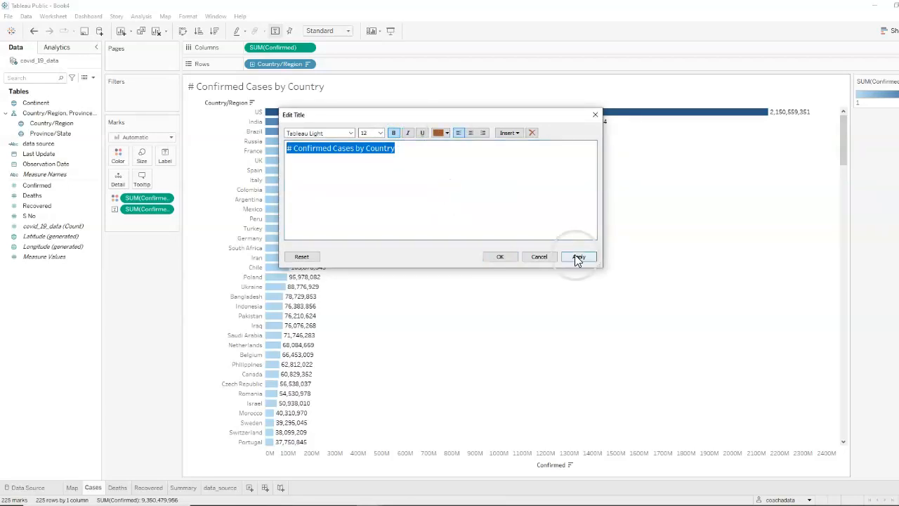
pyautogui.click(504, 258)
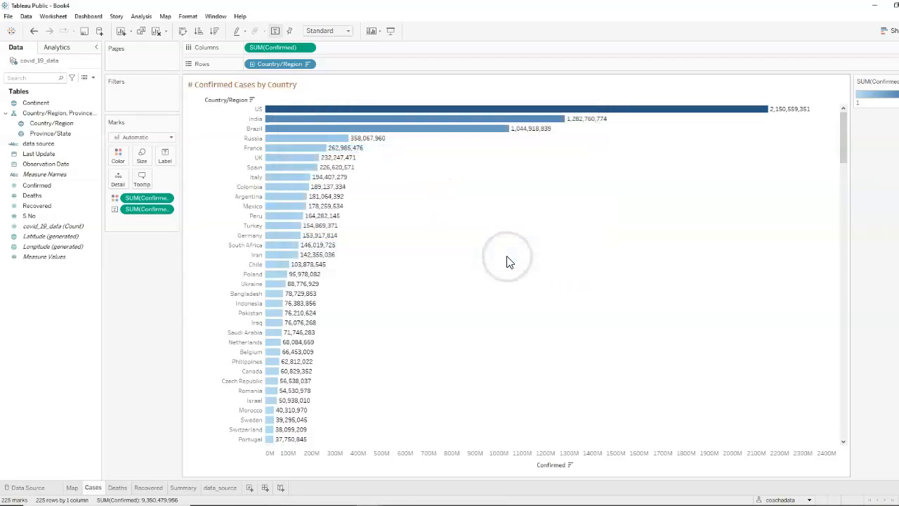
# Step: Hide the Country/Region field label and the Confirmed axis header on the Cases bar chart
pyautogui.rightClick(215, 102)
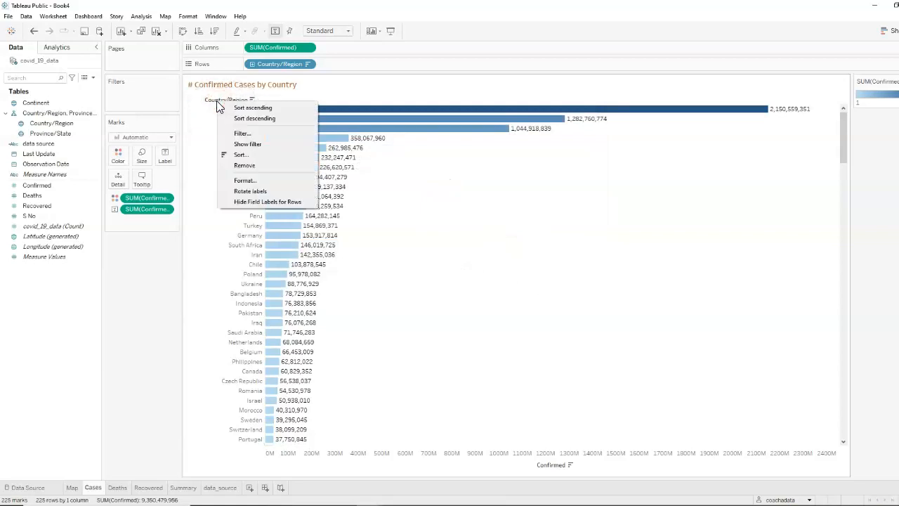
pyautogui.click(259, 201)
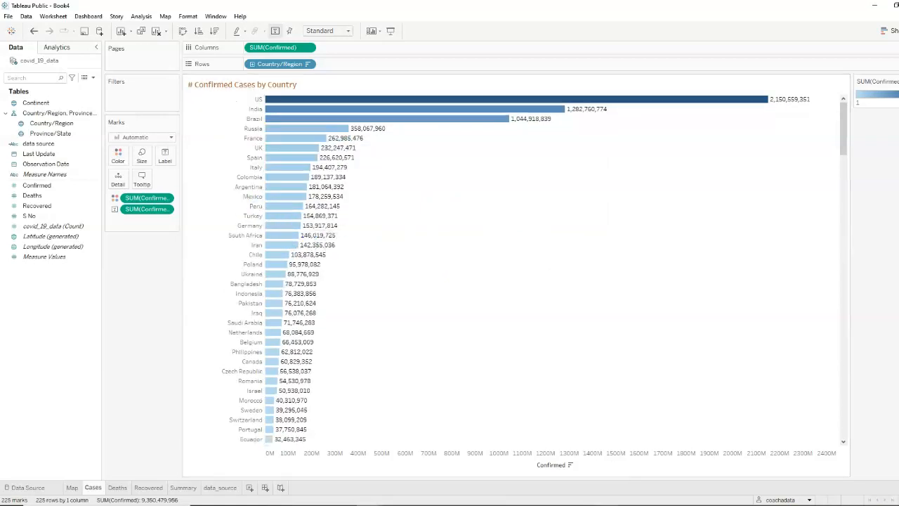
pyautogui.rightClick(556, 467)
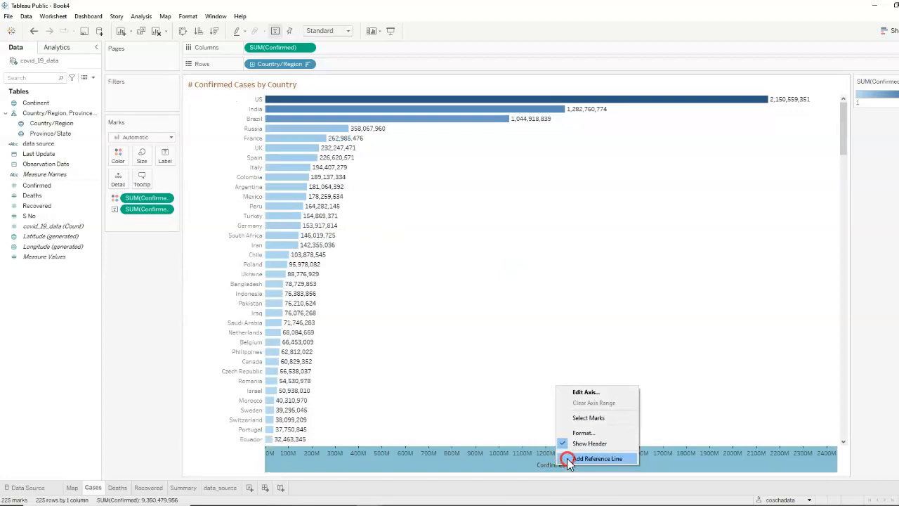
pyautogui.click(562, 444)
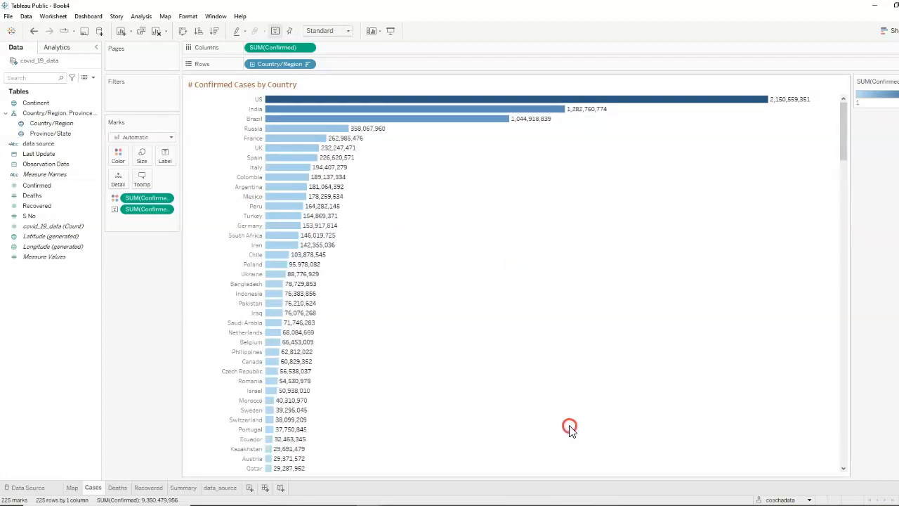
# Step: Format the Deaths worksheet title "# Deaths by Countries" as size 12, bold and brown
pyautogui.click(118, 488)
pyautogui.doubleClick(271, 88)
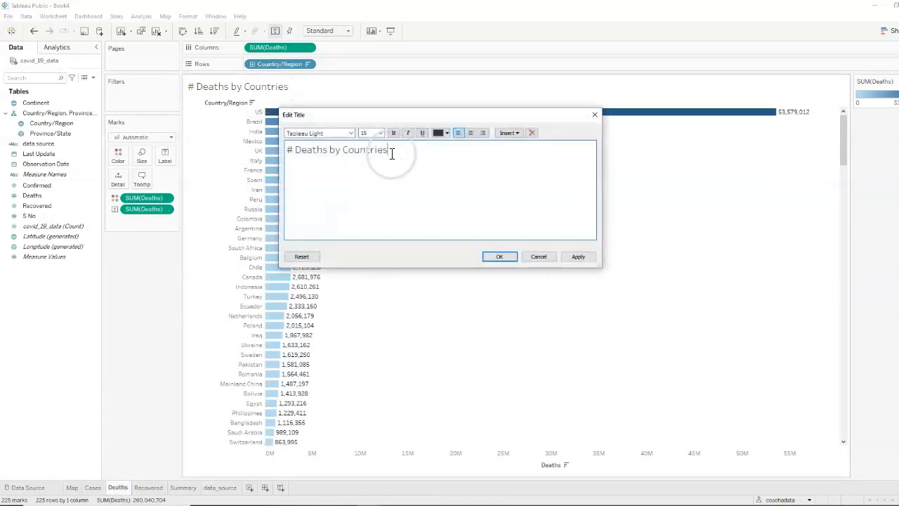
pyautogui.moveTo(392, 154); pyautogui.dragTo(245, 155)
pyautogui.click(362, 133)
pyautogui.write('12')
pyautogui.click(393, 132)
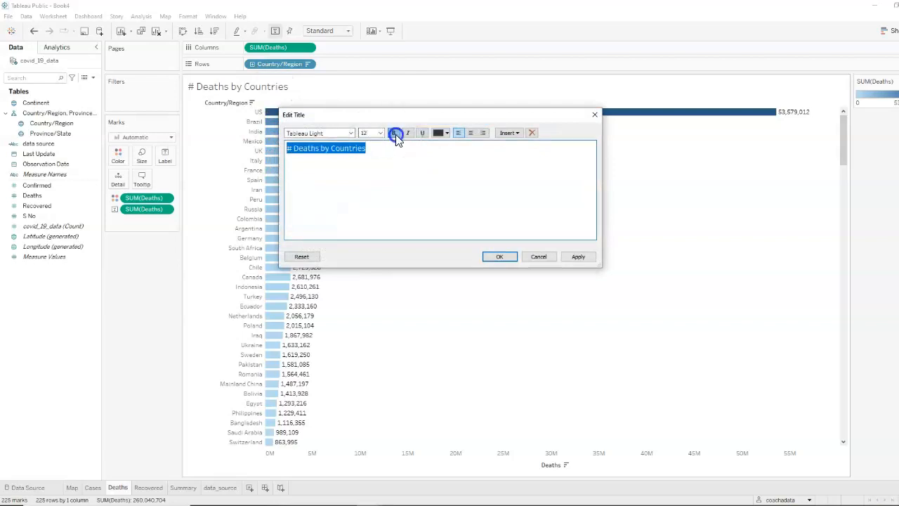
pyautogui.click(447, 134)
pyautogui.click(441, 191)
pyautogui.click(578, 257)
pyautogui.click(501, 256)
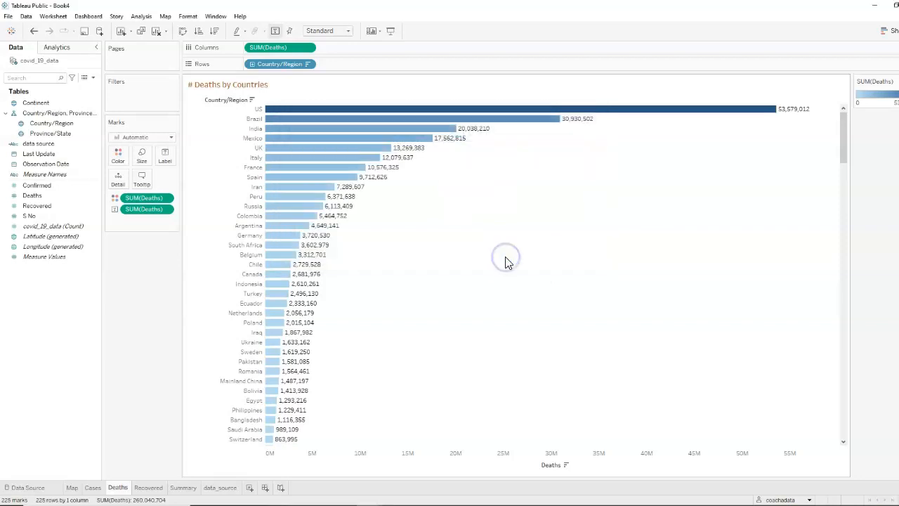
# Step: Hide the Country/Region field label and the Deaths axis header on the Deaths bar chart
pyautogui.rightClick(218, 101)
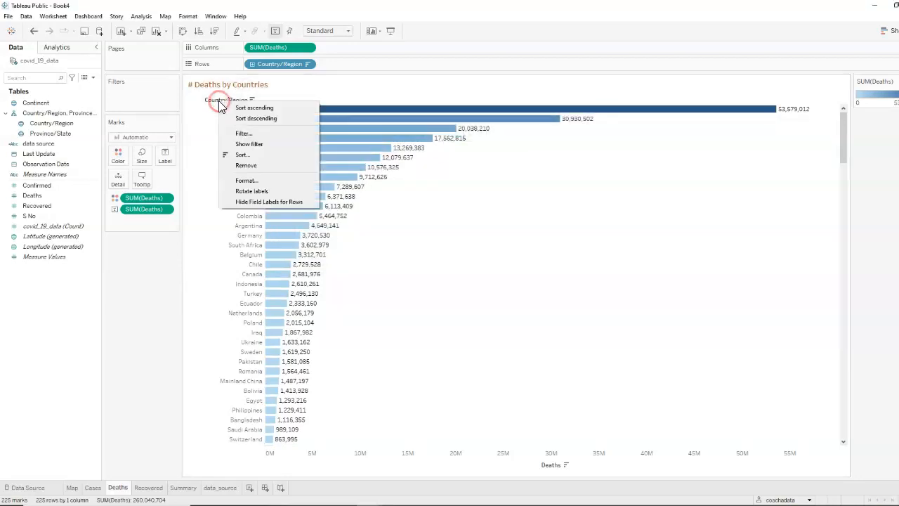
pyautogui.click(269, 202)
pyautogui.click(545, 465)
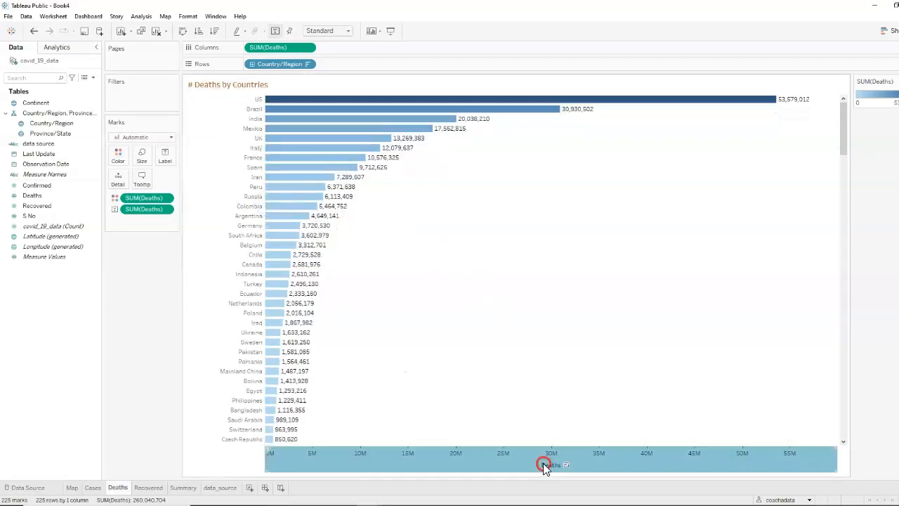
pyautogui.rightClick(545, 465)
pyautogui.click(558, 438)
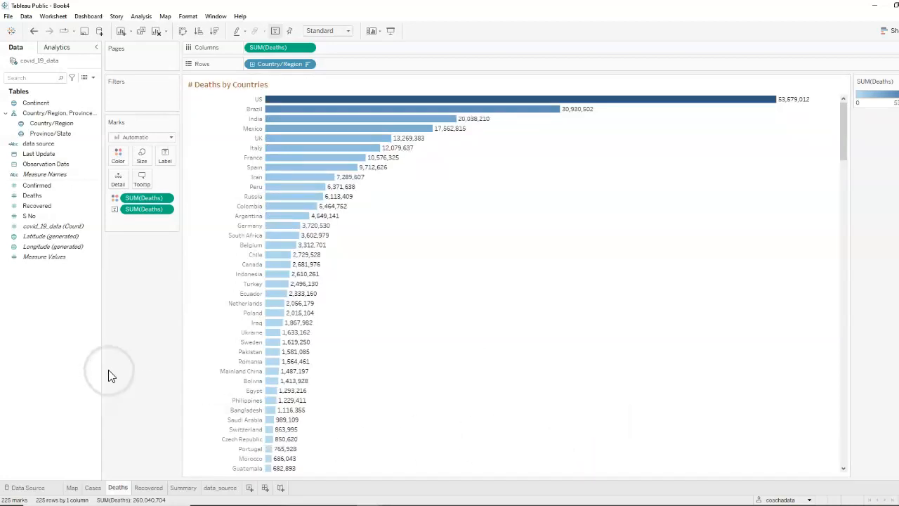
# Step: Format the Recovered worksheet title "# Recovered by Countries" as size 12, bold and brown
pyautogui.click(149, 490)
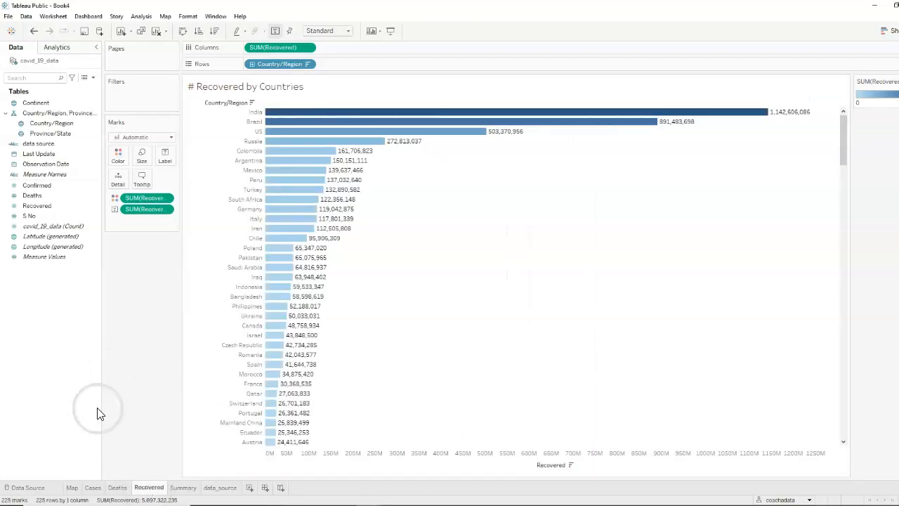
pyautogui.click(277, 94)
pyautogui.doubleClick(278, 93)
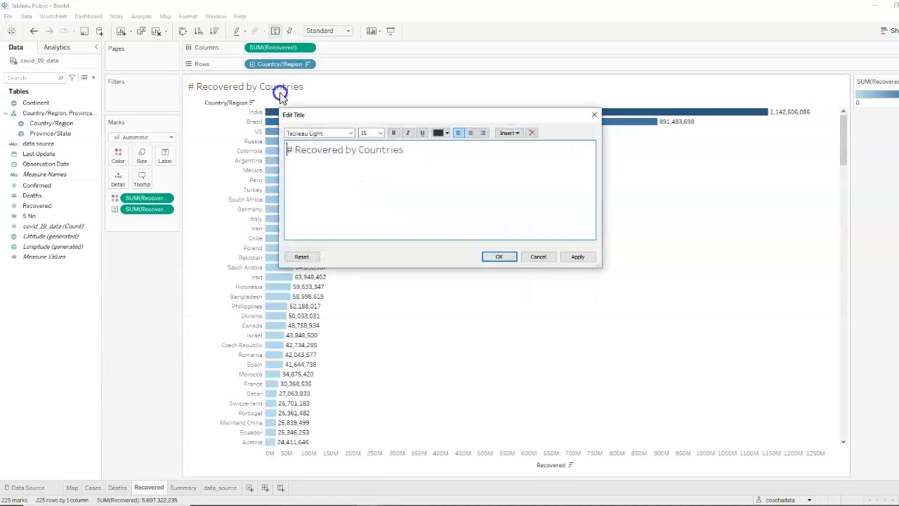
pyautogui.moveTo(426, 161); pyautogui.dragTo(227, 151)
pyautogui.click(366, 134)
pyautogui.write('12')
pyautogui.click(394, 133)
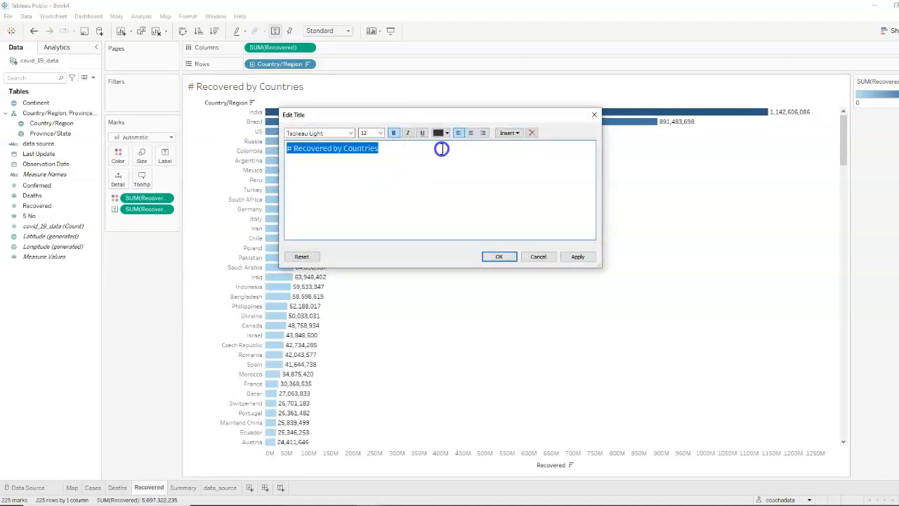
pyautogui.click(447, 133)
pyautogui.click(437, 190)
pyautogui.click(501, 257)
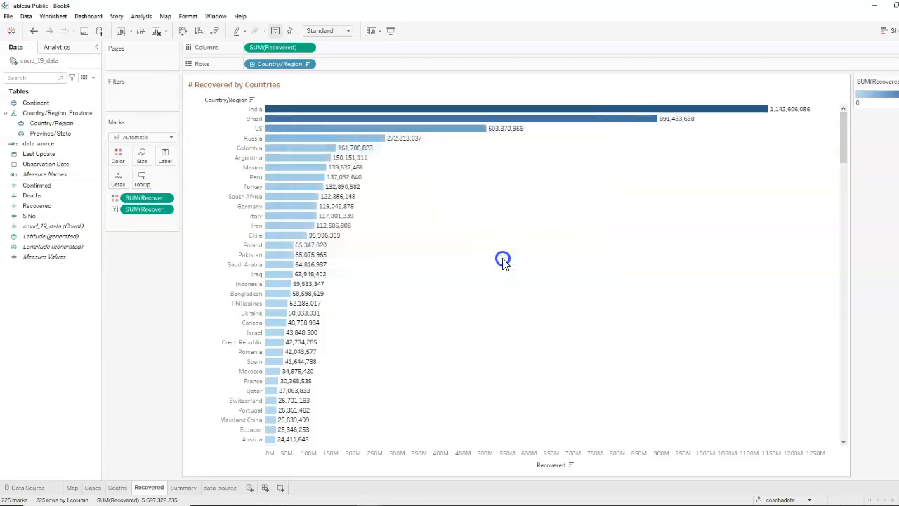
# Step: Hide the Country/Region field label and the Recovered axis header on the Recovered bar chart
pyautogui.rightClick(216, 103)
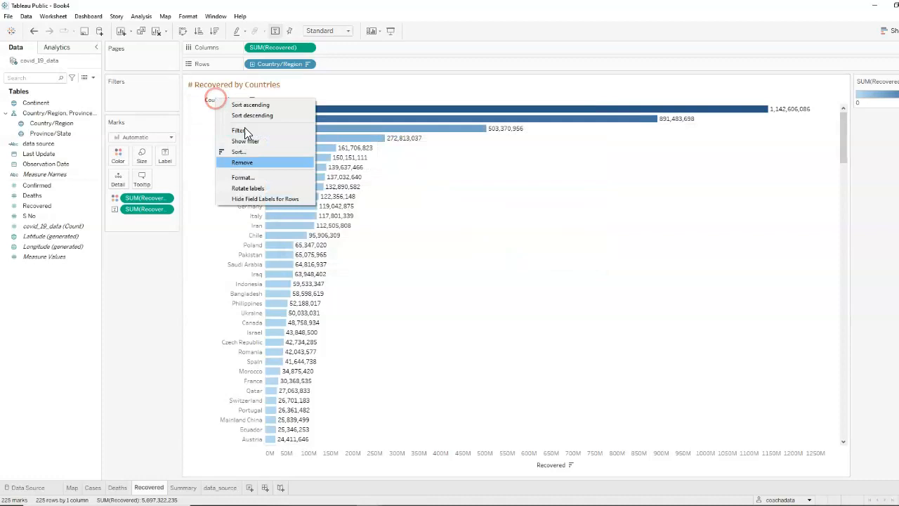
pyautogui.click(263, 203)
pyautogui.rightClick(562, 460)
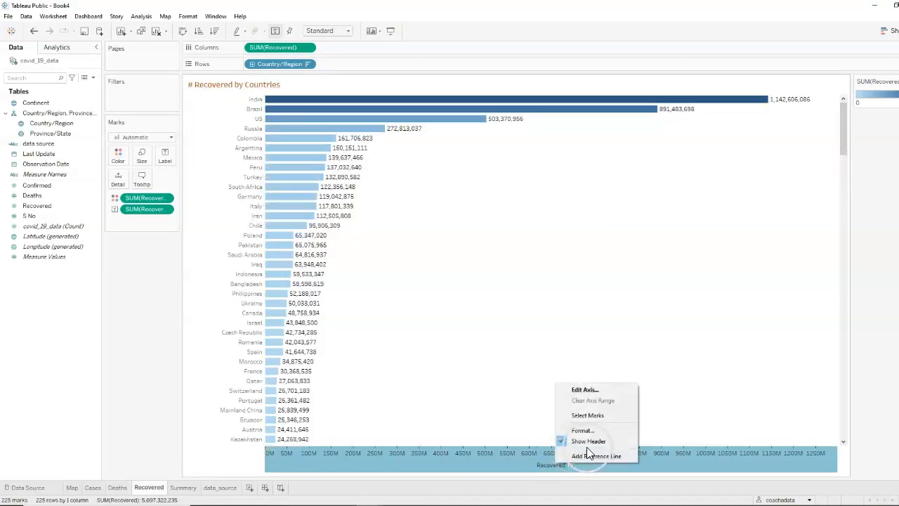
pyautogui.click(569, 440)
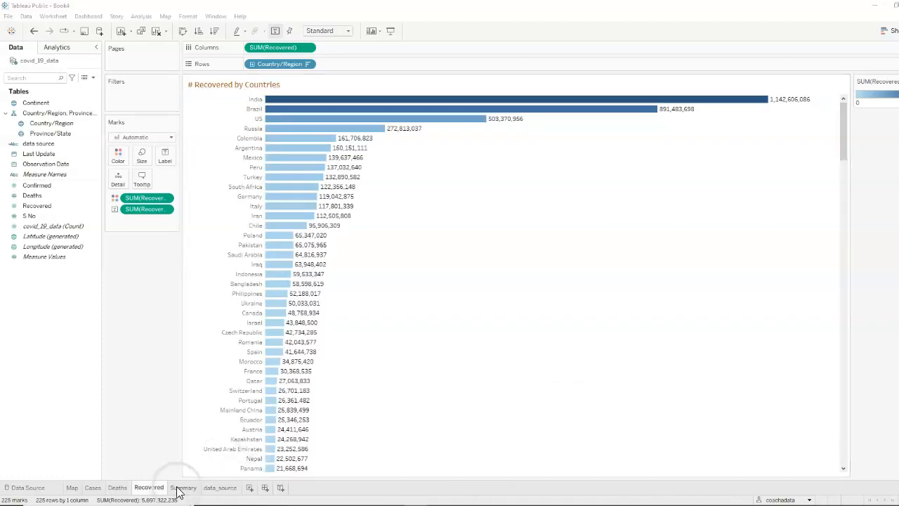
# Step: Check the Summary worksheet, and change the title text colour on the data_source worksheet to brown
pyautogui.click(181, 487)
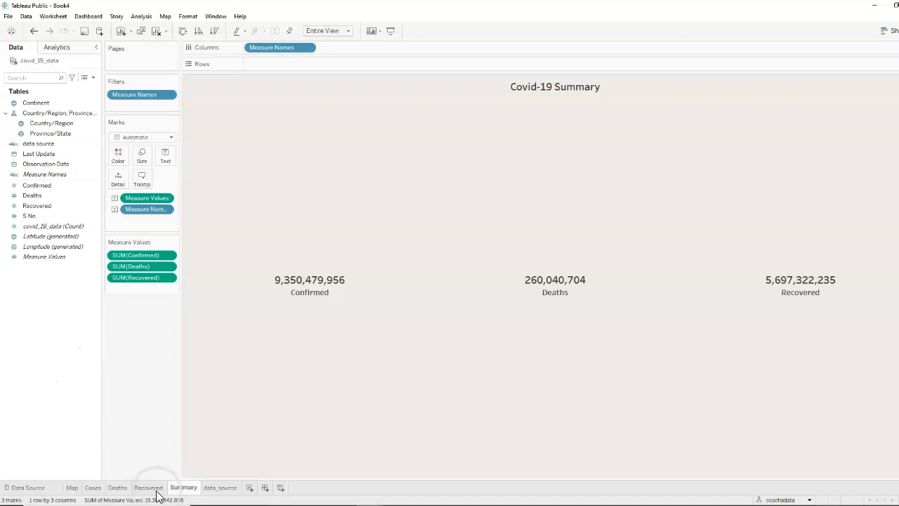
pyautogui.click(222, 487)
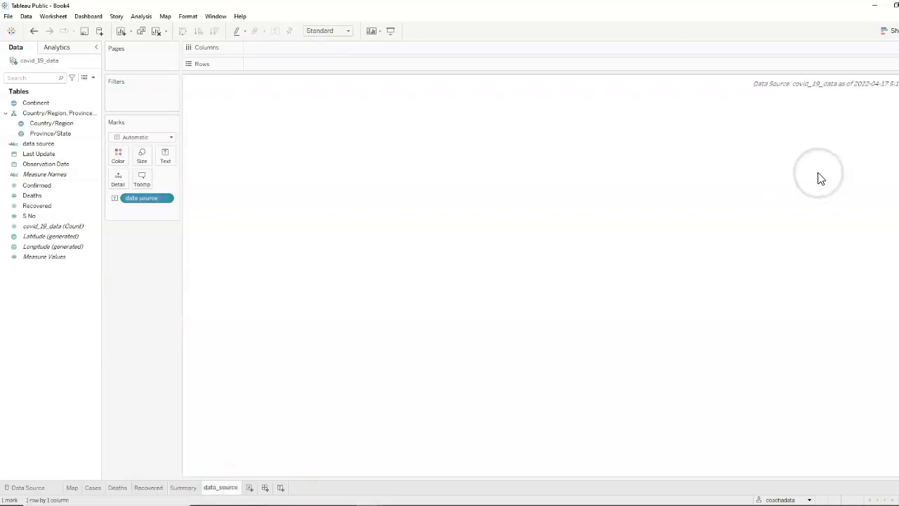
pyautogui.doubleClick(789, 84)
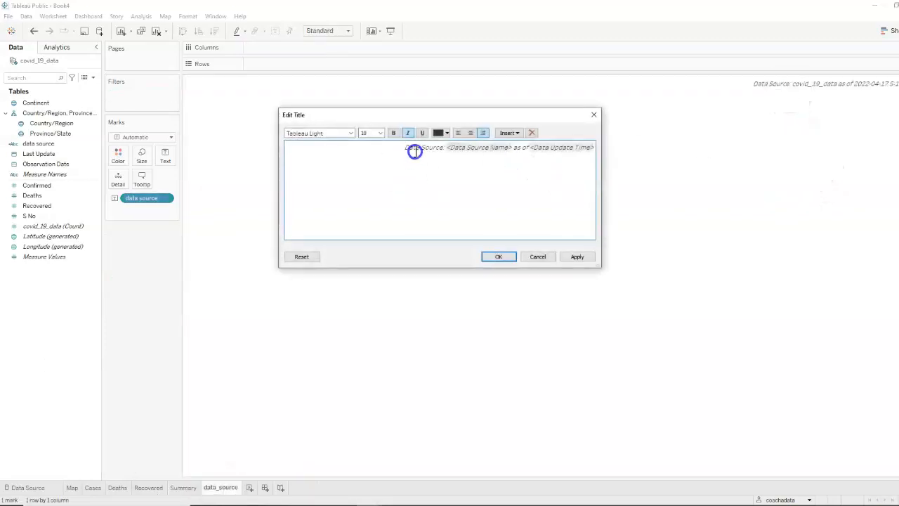
pyautogui.hotkey('ctrl', 'a')
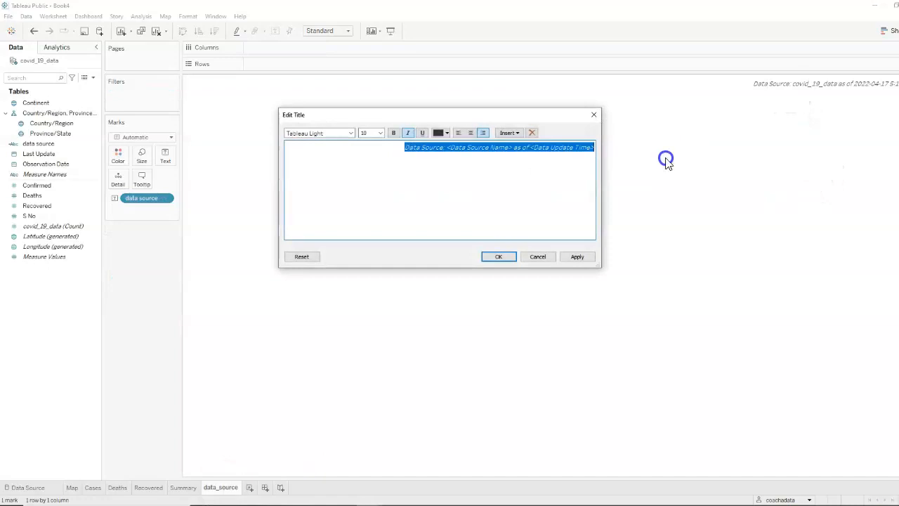
pyautogui.click(445, 131)
pyautogui.click(439, 190)
pyautogui.click(505, 258)
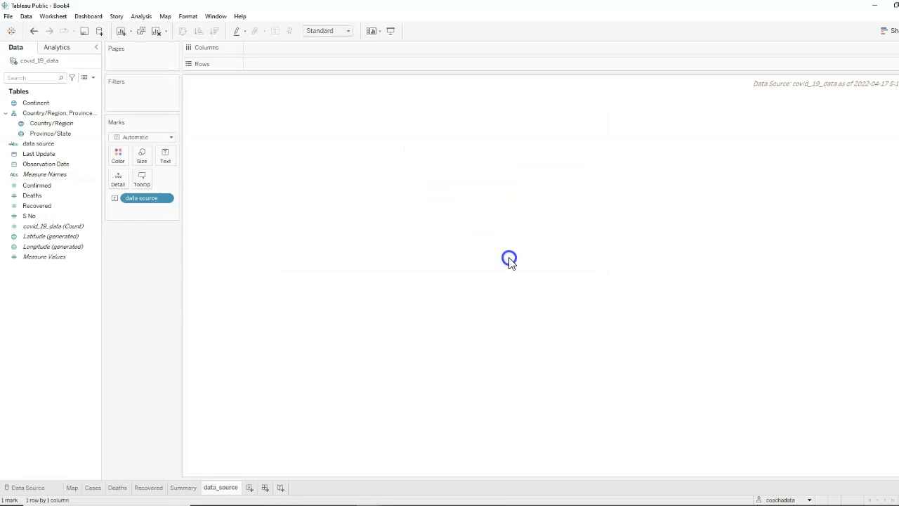
# Step: Create a new dashboard and delete its Phone layout
pyautogui.click(266, 488)
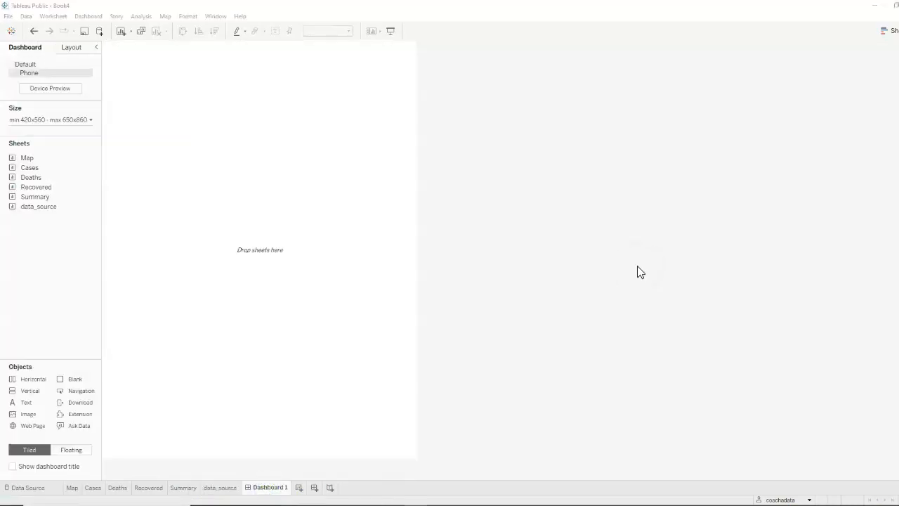
pyautogui.click(233, 214)
pyautogui.click(34, 75)
pyautogui.click(88, 75)
pyautogui.click(97, 106)
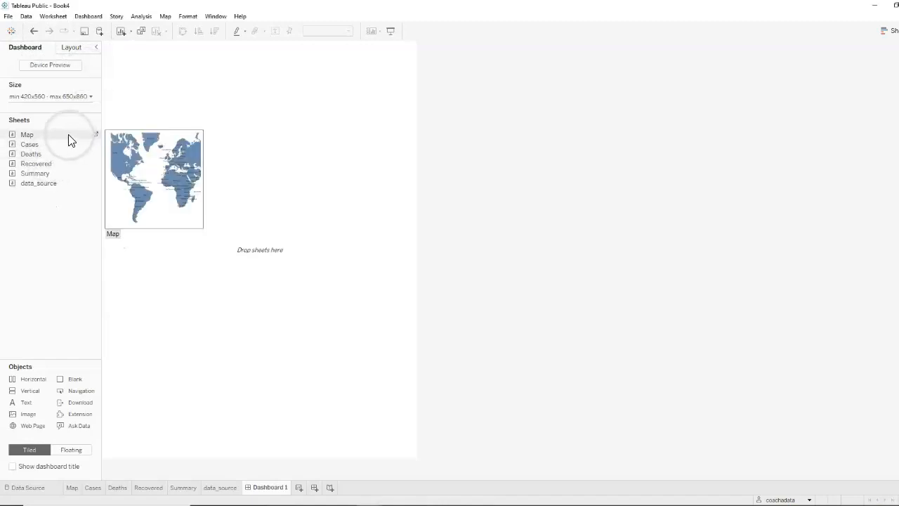
# Step: Set the dashboard to a fixed size using the Desktop Browser (1000 x 800) preset
pyautogui.click(89, 99)
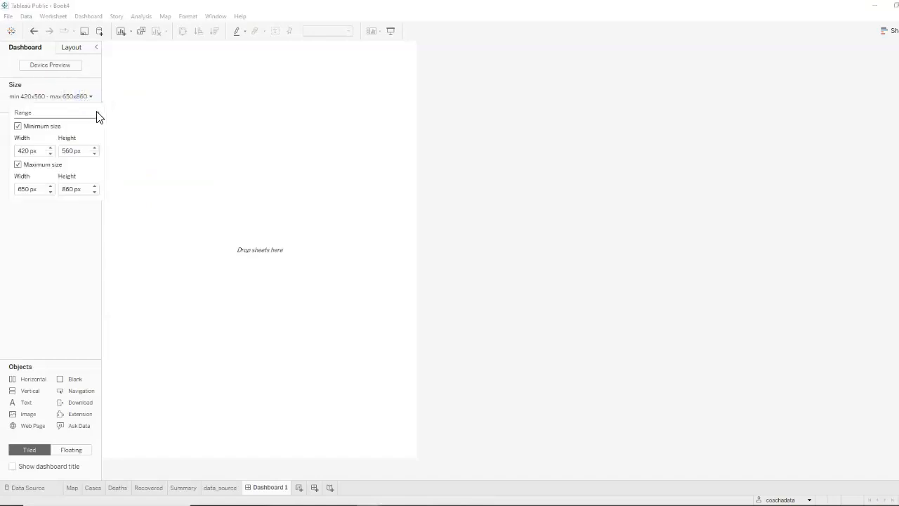
pyautogui.click(97, 114)
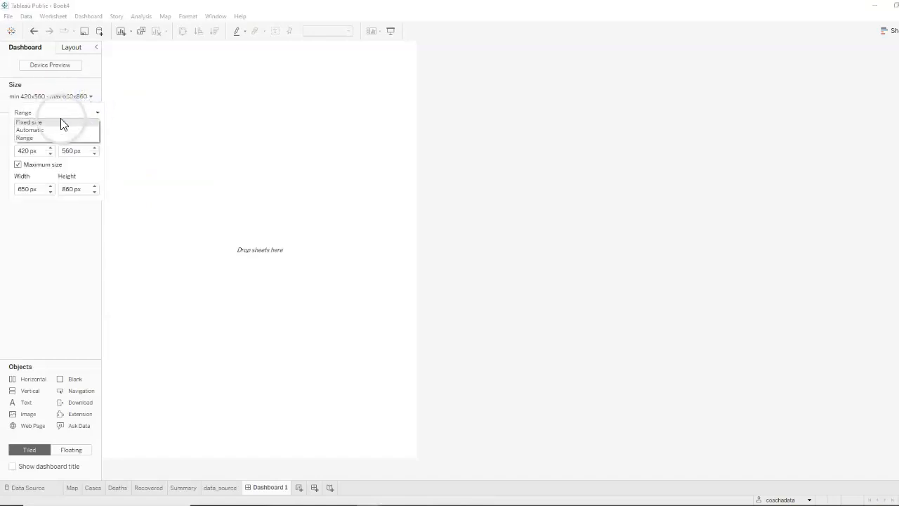
pyautogui.click(69, 121)
pyautogui.click(90, 129)
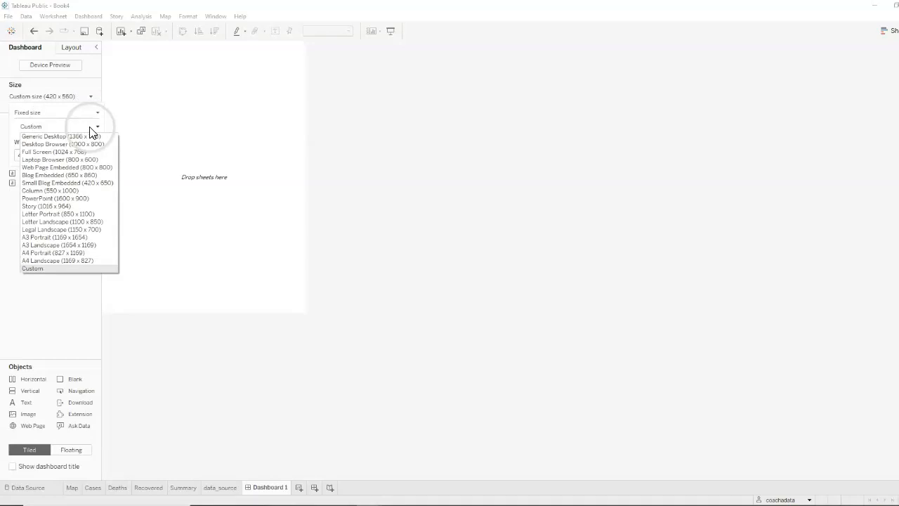
pyautogui.click(59, 145)
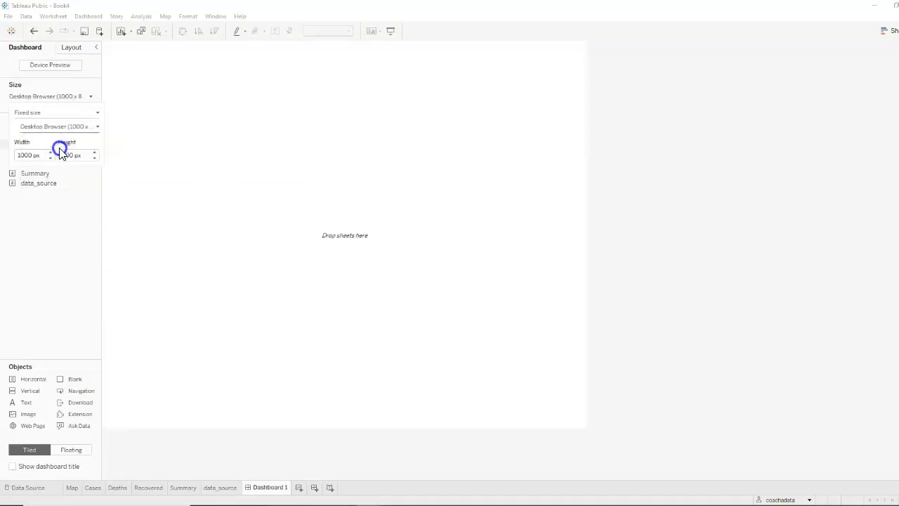
pyautogui.click(82, 249)
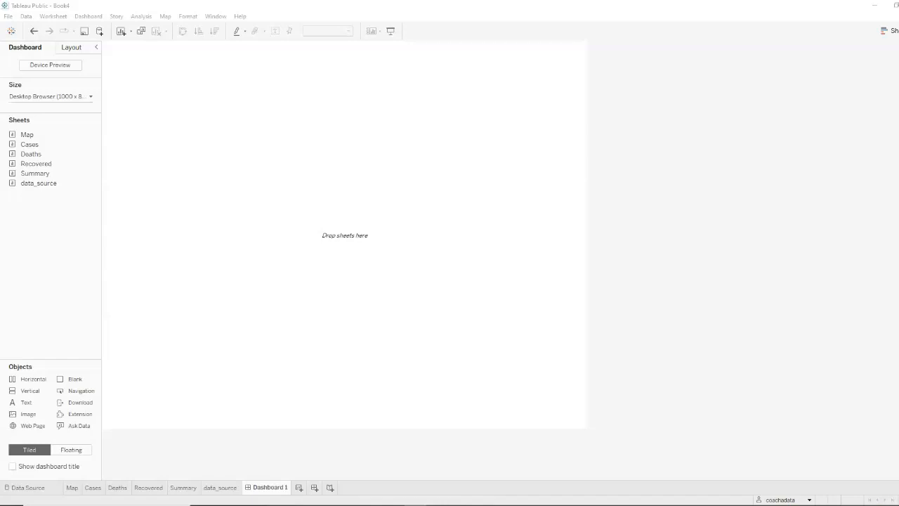
# Step: Place the Map sheet on the dashboard with the Summary sheet above it, and shrink the Summary to a thin strip
pyautogui.moveTo(29, 132); pyautogui.dragTo(226, 167)
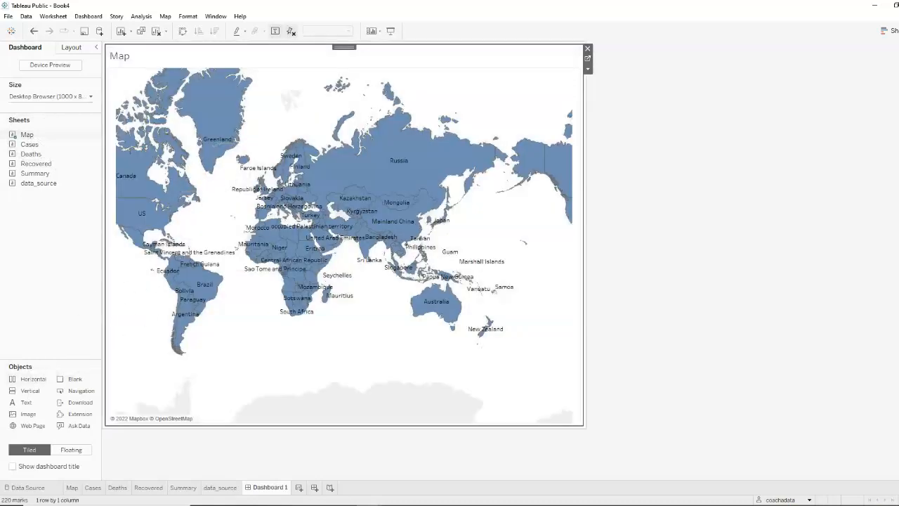
pyautogui.moveTo(35, 173)
pyautogui.mouseDown()
pyautogui.moveTo(119, 151)
pyautogui.moveTo(327, 153)
pyautogui.mouseUp()
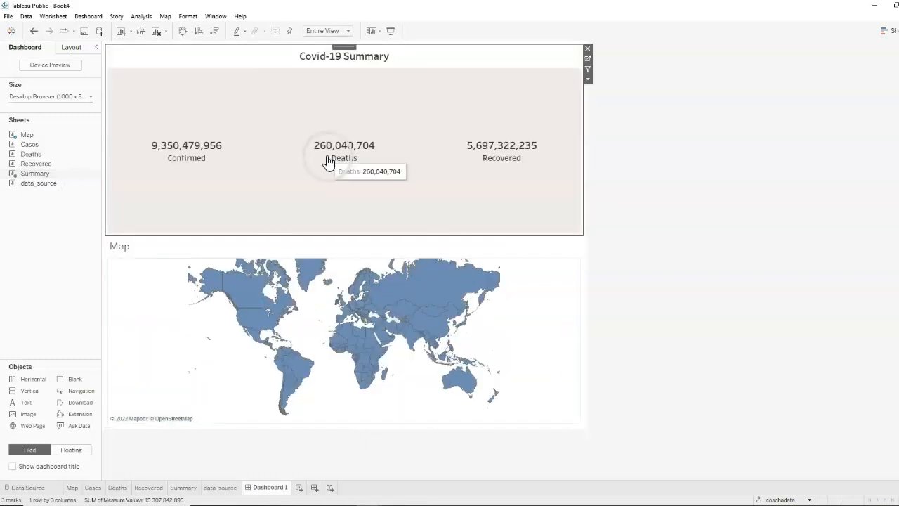
pyautogui.moveTo(282, 234); pyautogui.dragTo(323, 100)
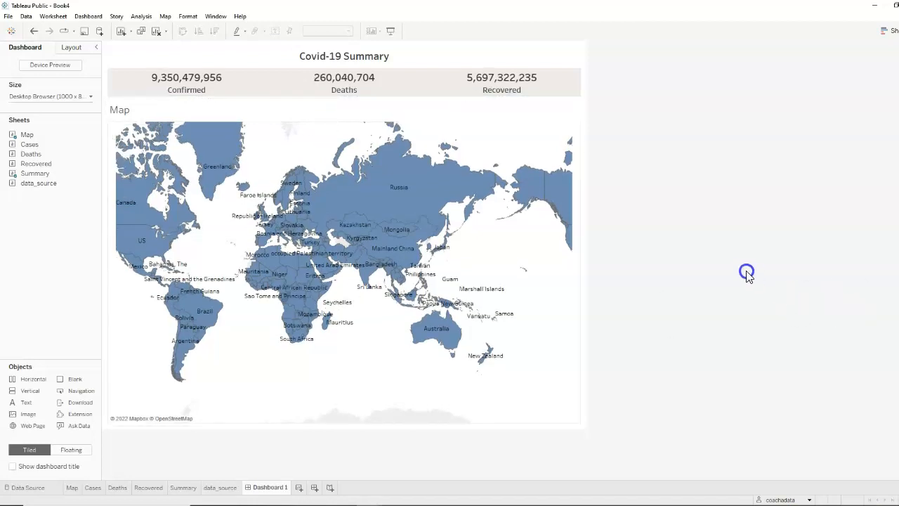
# Step: Hide the title of the Map sheet on the dashboard
pyautogui.click(127, 115)
pyautogui.rightClick(127, 115)
pyautogui.click(163, 143)
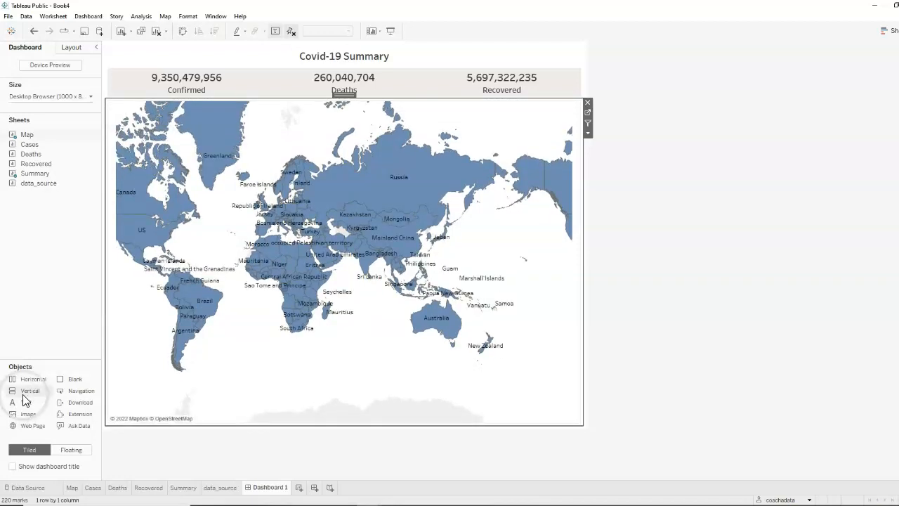
# Step: Add a horizontal container below the map and place the Cases and Deaths sheets side by side in it
pyautogui.moveTo(25, 395); pyautogui.dragTo(276, 388)
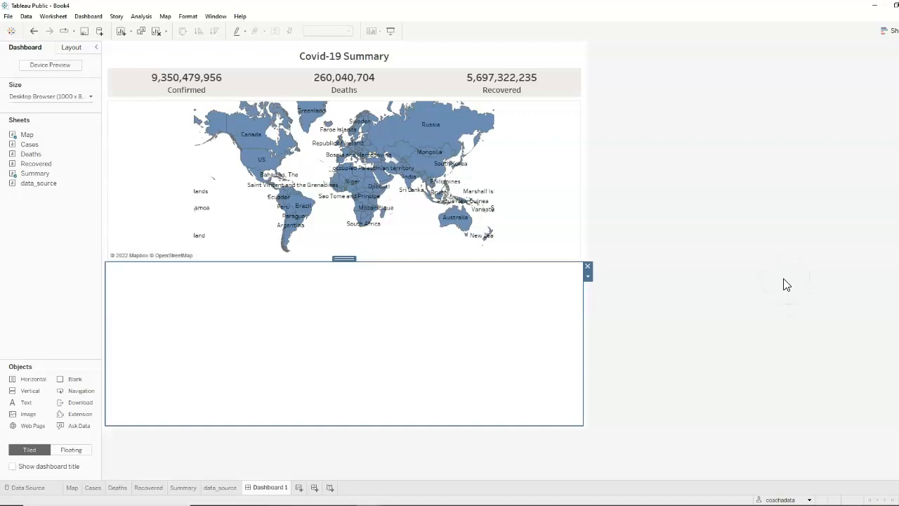
pyautogui.click(786, 285)
pyautogui.moveTo(33, 146)
pyautogui.mouseDown()
pyautogui.moveTo(41, 201)
pyautogui.moveTo(178, 378)
pyautogui.moveTo(182, 371)
pyautogui.mouseUp()
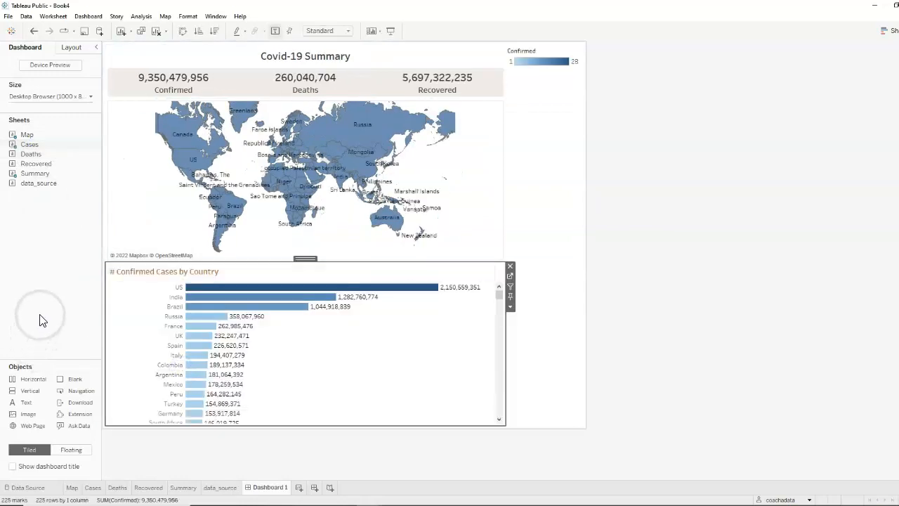
pyautogui.moveTo(29, 154)
pyautogui.mouseDown()
pyautogui.moveTo(61, 203)
pyautogui.moveTo(311, 345)
pyautogui.moveTo(369, 333)
pyautogui.moveTo(539, 333)
pyautogui.mouseUp()
pyautogui.click(490, 336)
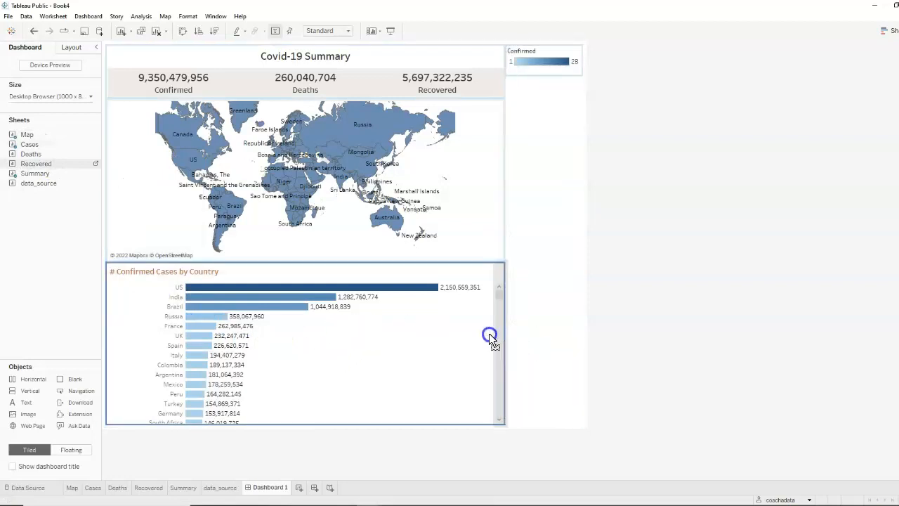
pyautogui.moveTo(490, 334); pyautogui.dragTo(489, 335)
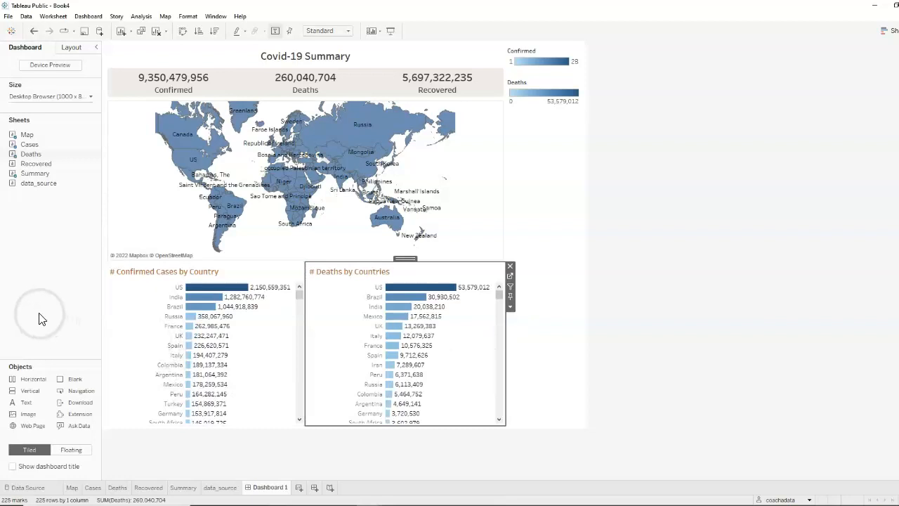
# Step: Narrow the country label column of the Confirmed Cases chart and set its fit to Fit Width
pyautogui.click(176, 320)
pyautogui.moveTo(174, 321); pyautogui.dragTo(149, 328)
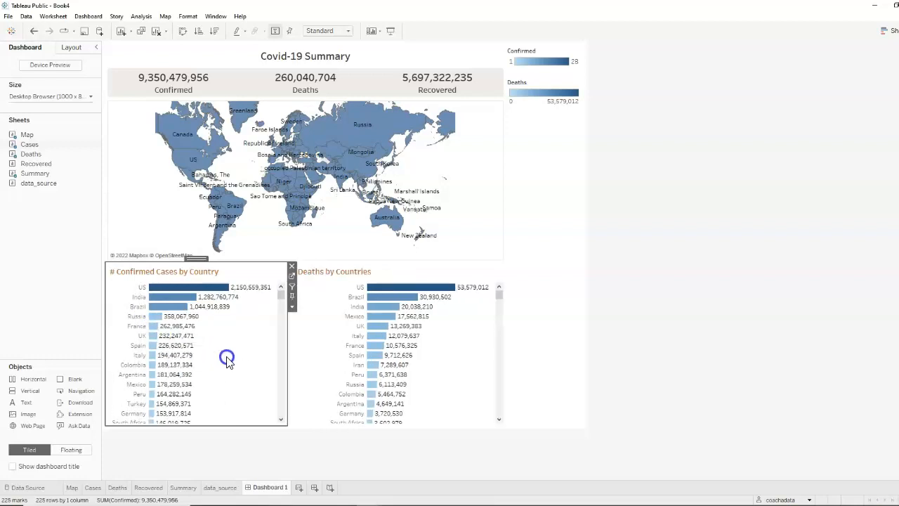
pyautogui.click(293, 309)
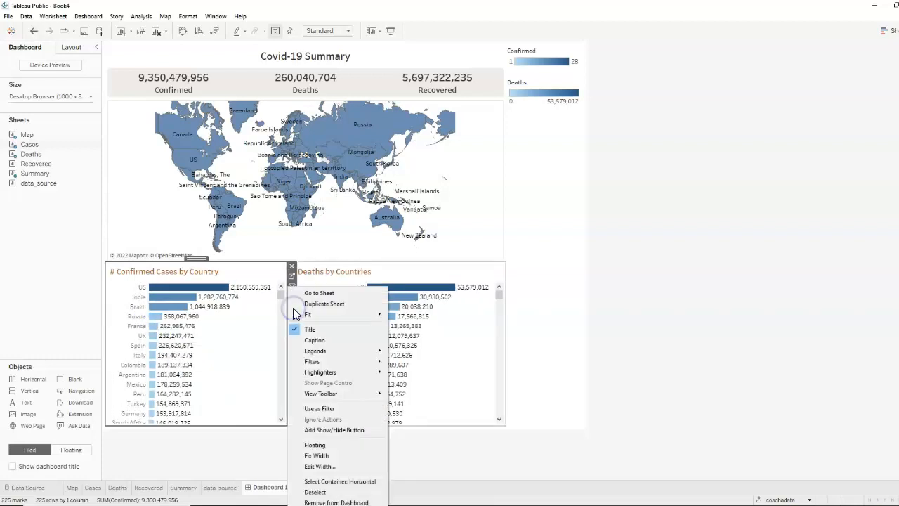
pyautogui.moveTo(344, 313)
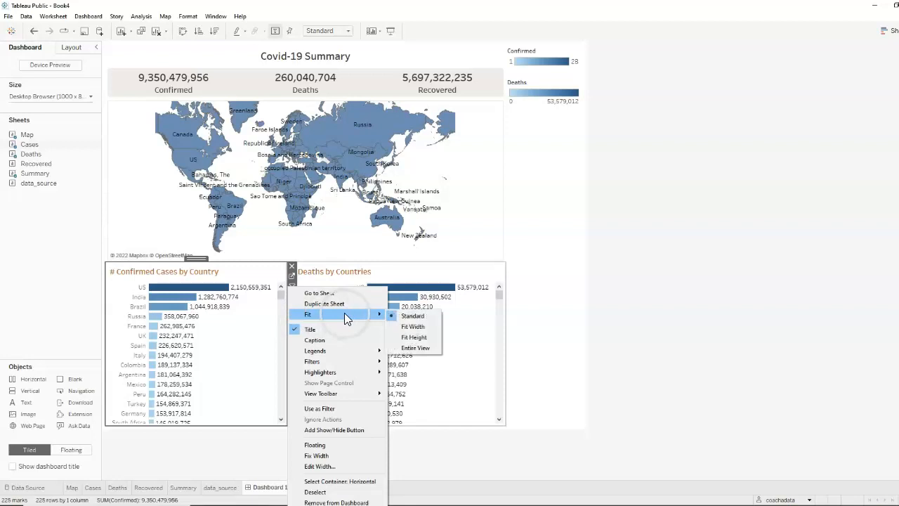
pyautogui.click(418, 335)
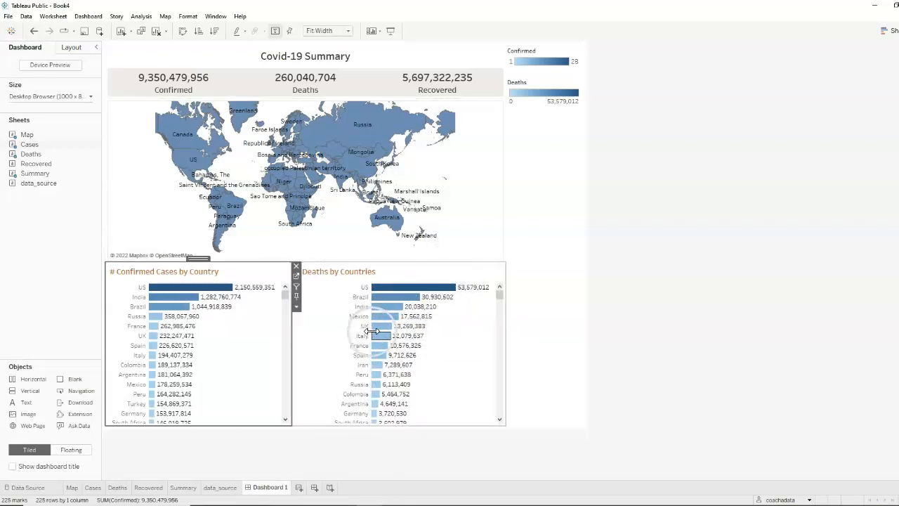
# Step: Narrow the country label column of the Deaths chart and set its fit to Fit Width
pyautogui.moveTo(372, 331); pyautogui.dragTo(327, 338)
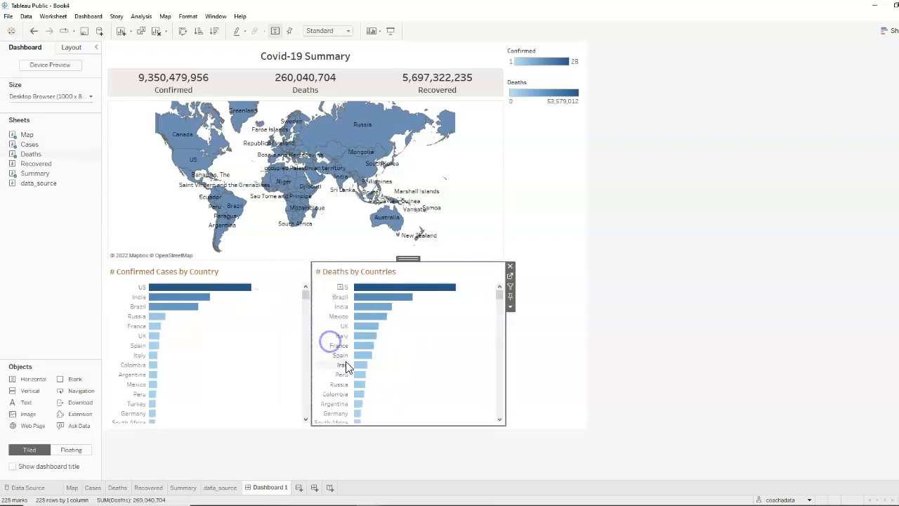
pyautogui.click(510, 307)
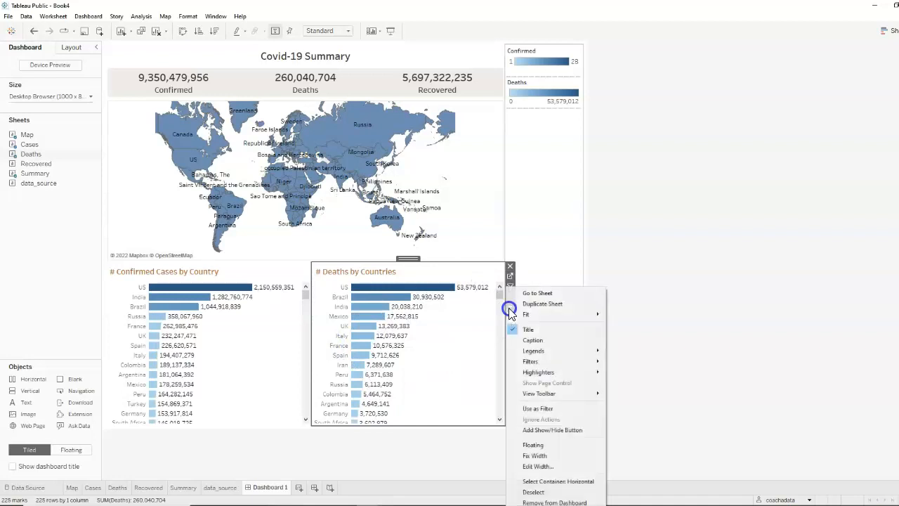
pyautogui.click(538, 315)
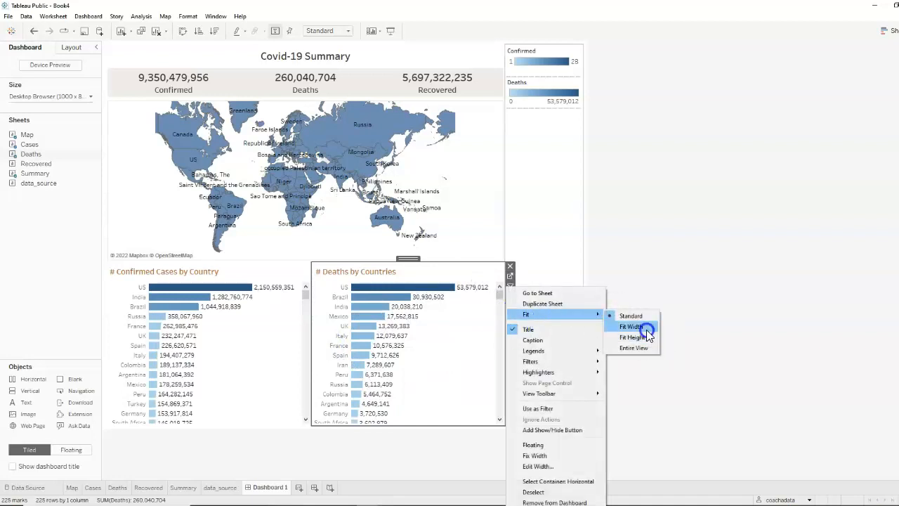
pyautogui.click(643, 327)
pyautogui.click(685, 345)
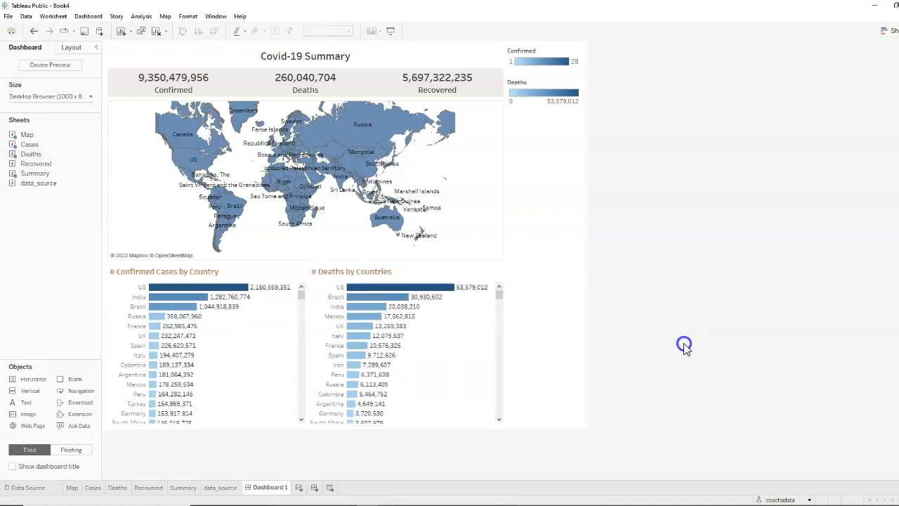
# Step: Add the Recovered sheet beside the Deaths chart, narrow its country label column and set its fit to Fit Width
pyautogui.moveTo(33, 167)
pyautogui.moveTo(34, 169); pyautogui.dragTo(475, 349)
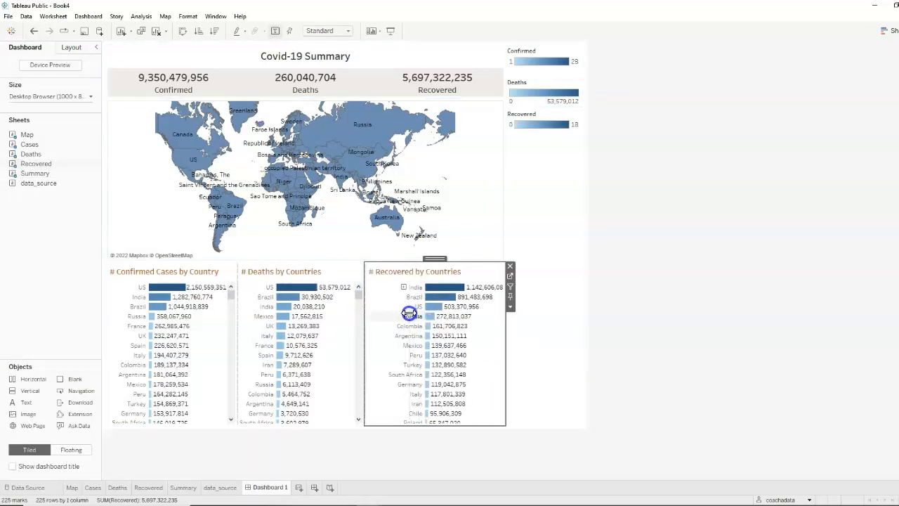
pyautogui.moveTo(405, 316); pyautogui.dragTo(402, 315)
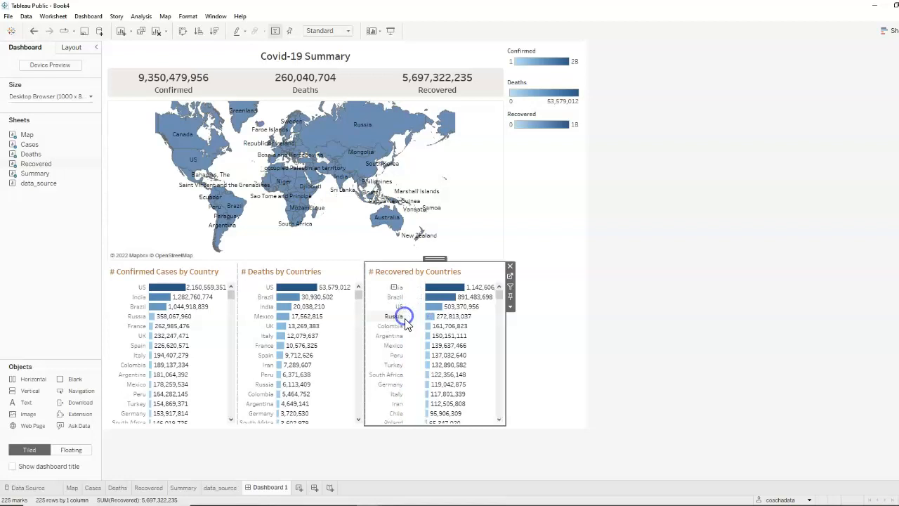
pyautogui.click(510, 307)
pyautogui.moveTo(534, 314)
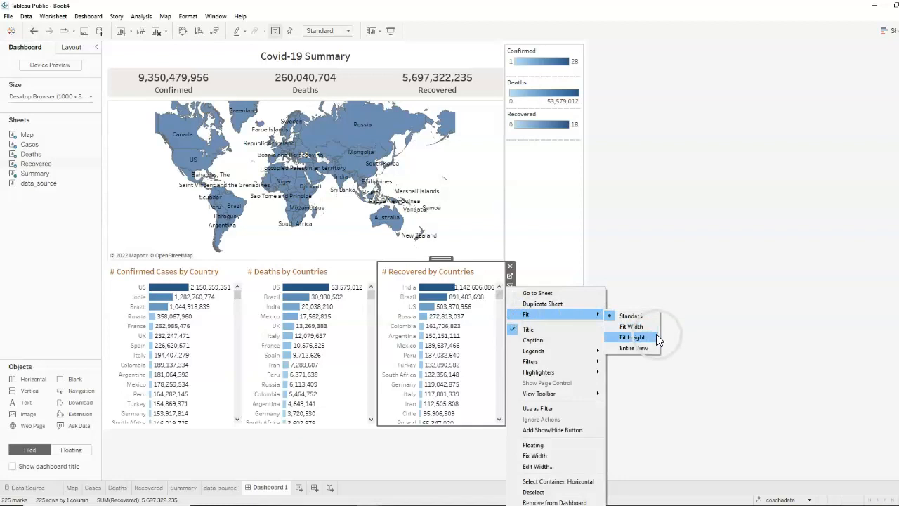
pyautogui.click(631, 327)
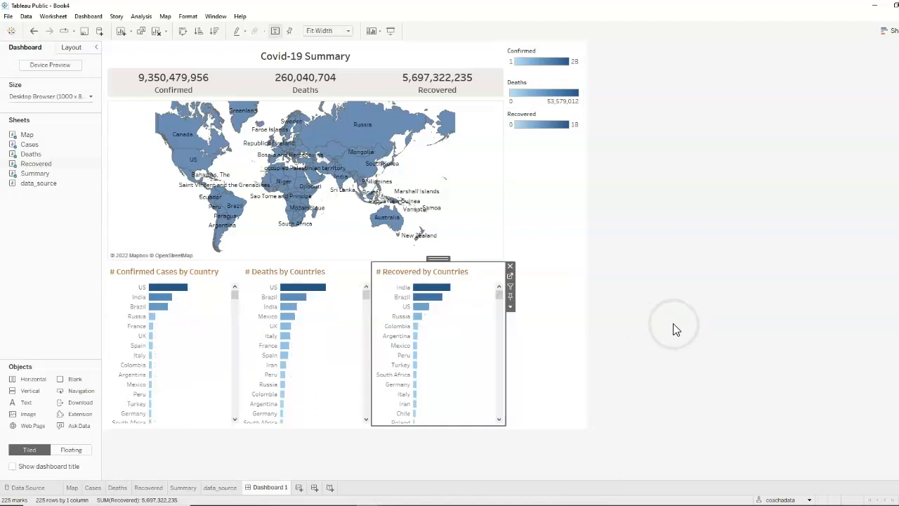
# Step: Center the title "# Confirmed Cases by Country" on the dashboard
pyautogui.click(169, 272)
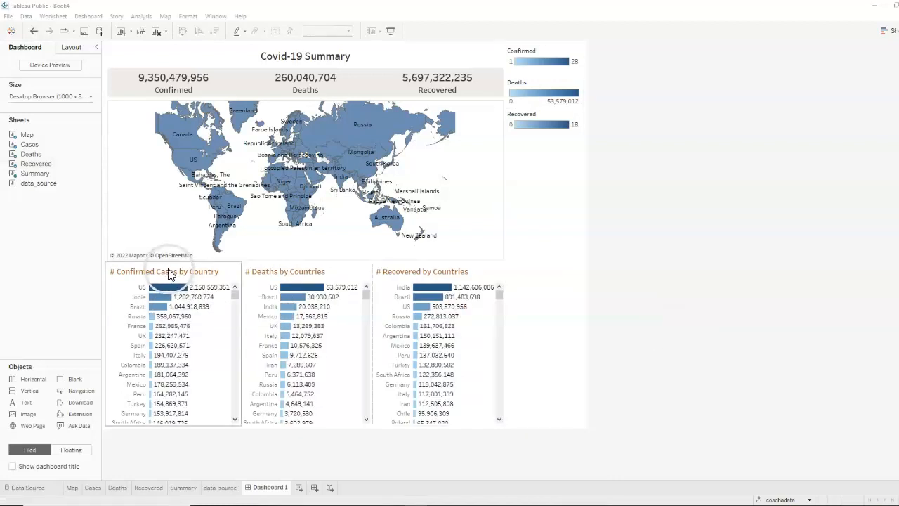
pyautogui.doubleClick(168, 274)
pyautogui.moveTo(413, 154); pyautogui.dragTo(271, 153)
pyautogui.click(471, 133)
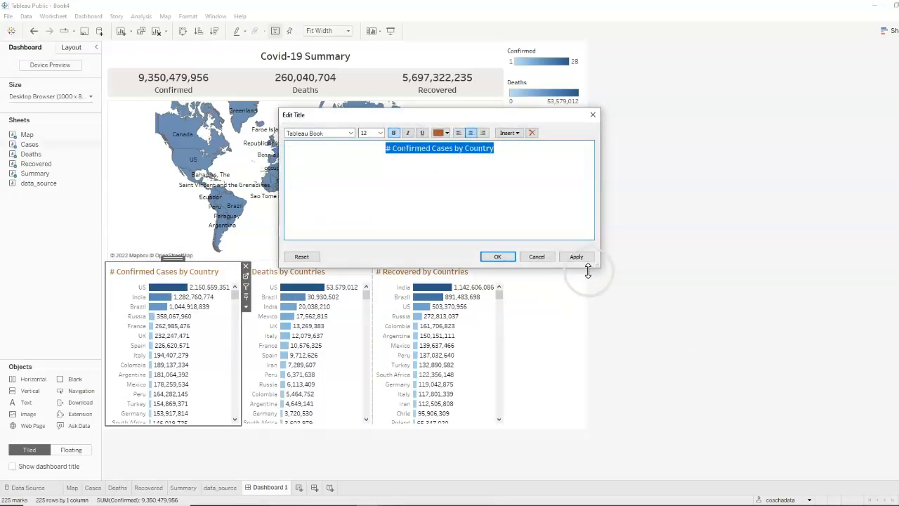
pyautogui.click(498, 257)
# Step: Center the title "# Deaths by Countries" on the dashboard
pyautogui.click(301, 271)
pyautogui.doubleClick(300, 271)
pyautogui.moveTo(380, 155); pyautogui.dragTo(268, 152)
pyautogui.click(471, 133)
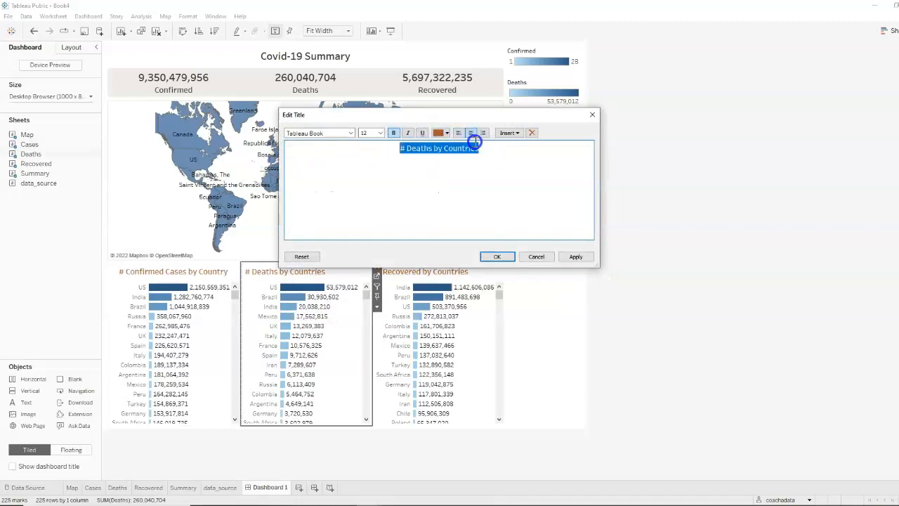
pyautogui.click(499, 256)
# Step: Center the title "# Recovered by Countries" on the dashboard
pyautogui.click(495, 270)
pyautogui.doubleClick(496, 270)
pyautogui.click(435, 155)
pyautogui.moveTo(434, 155); pyautogui.dragTo(285, 149)
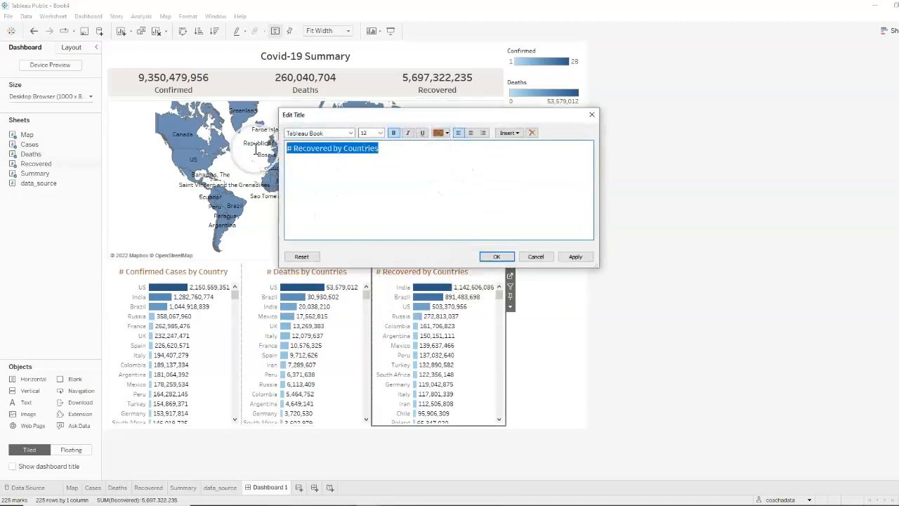
pyautogui.click(471, 133)
pyautogui.click(499, 255)
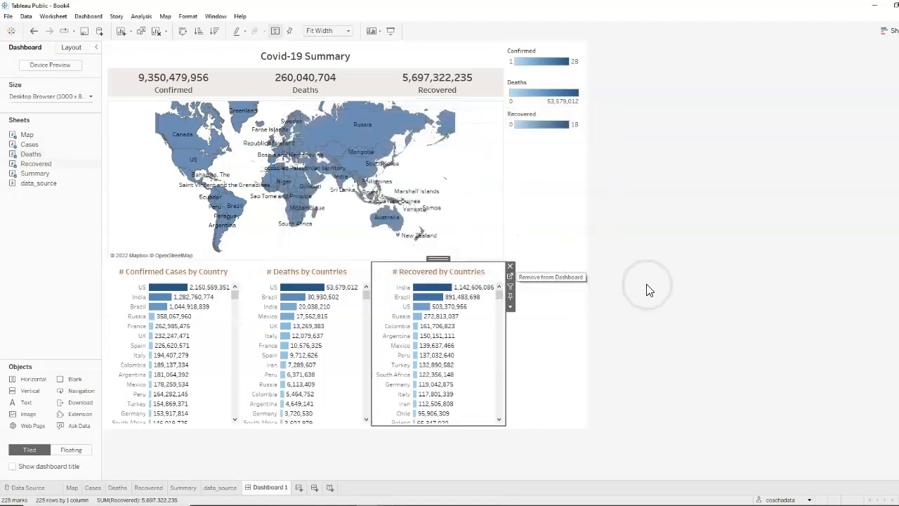
# Step: Place the data_source sheet across the full width below the bar charts and shrink it to a thin strip
pyautogui.click(683, 292)
pyautogui.moveTo(35, 189); pyautogui.dragTo(333, 432)
pyautogui.moveTo(296, 236); pyautogui.dragTo(325, 410)
pyautogui.click(462, 416)
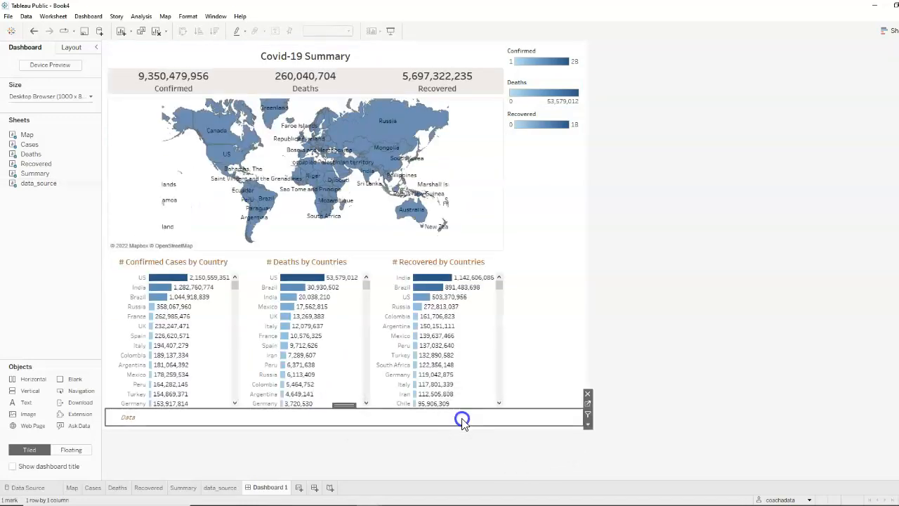
# Step: Set the fit of the data_source sheet on the dashboard to Entire View
pyautogui.click(587, 428)
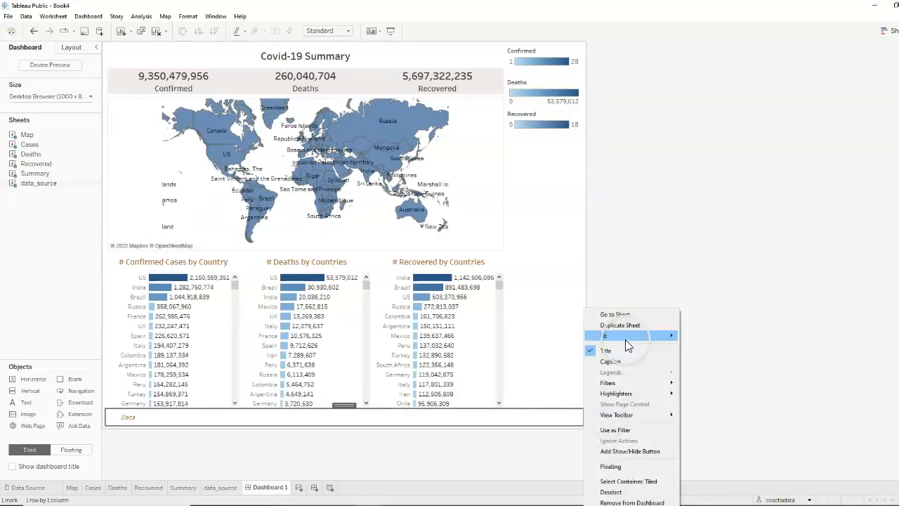
pyautogui.moveTo(625, 336)
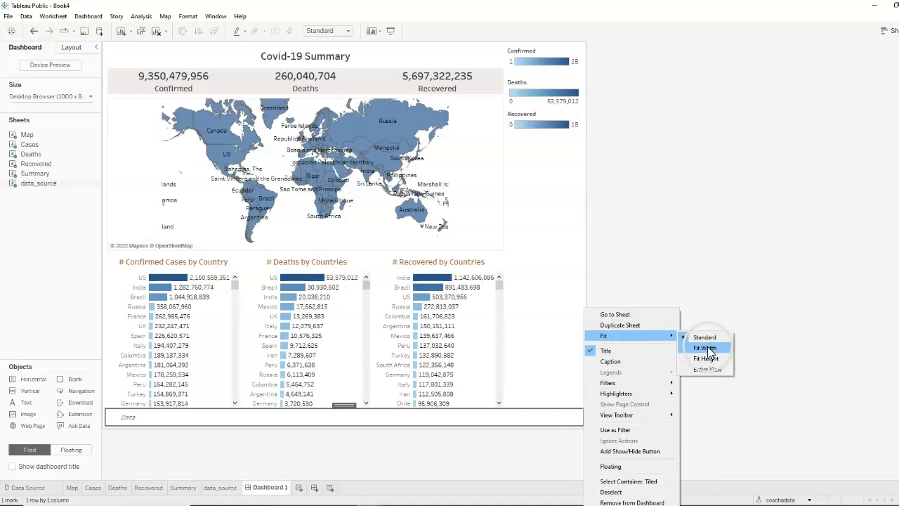
pyautogui.click(708, 369)
pyautogui.click(722, 373)
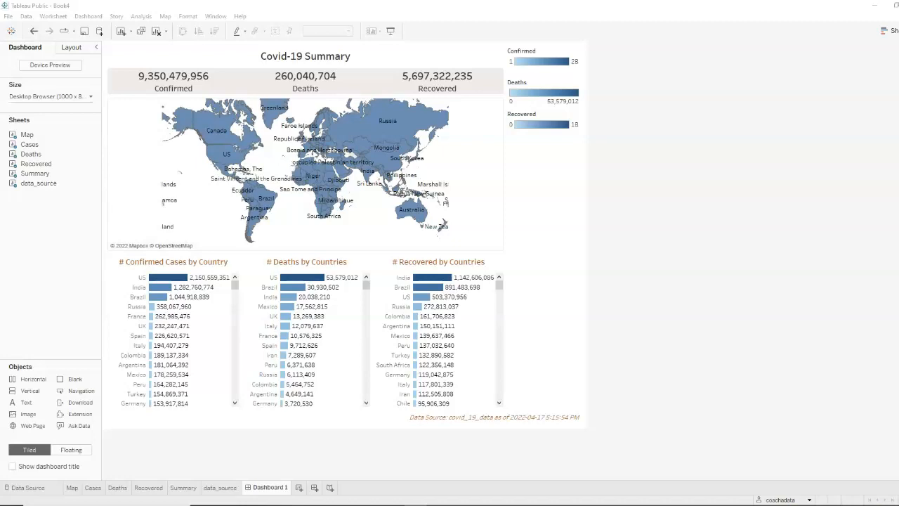
# Step: Show a filter for the Continent field on the Summary worksheet
pyautogui.click(178, 487)
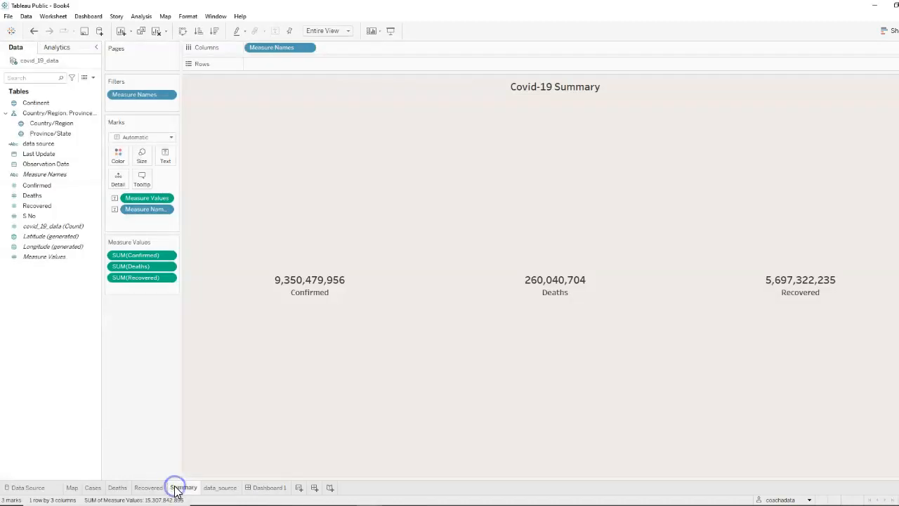
pyautogui.rightClick(97, 103)
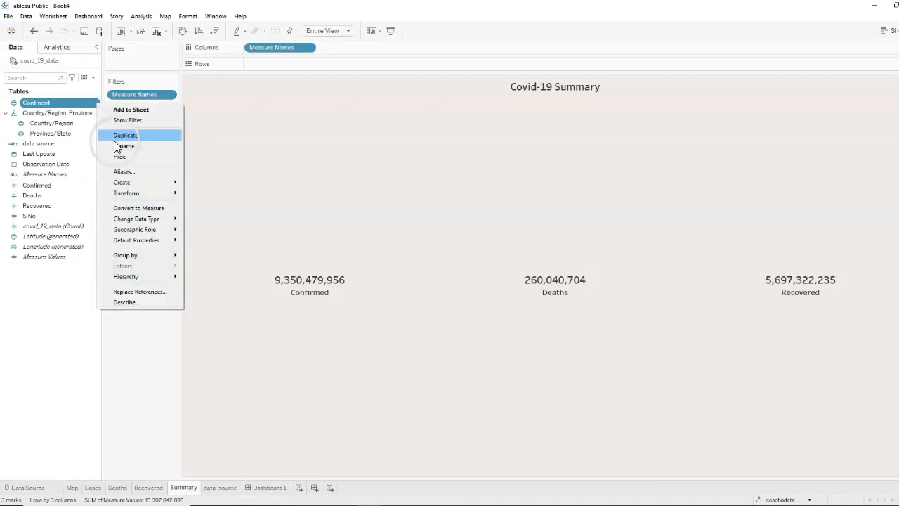
pyautogui.click(123, 120)
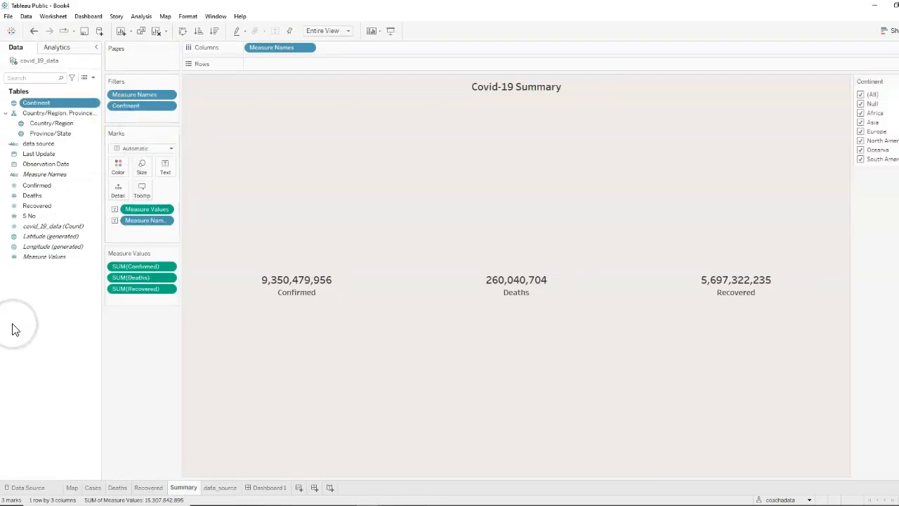
# Step: Add the Summary sheet's Continent filter to Dashboard 1
pyautogui.click(269, 487)
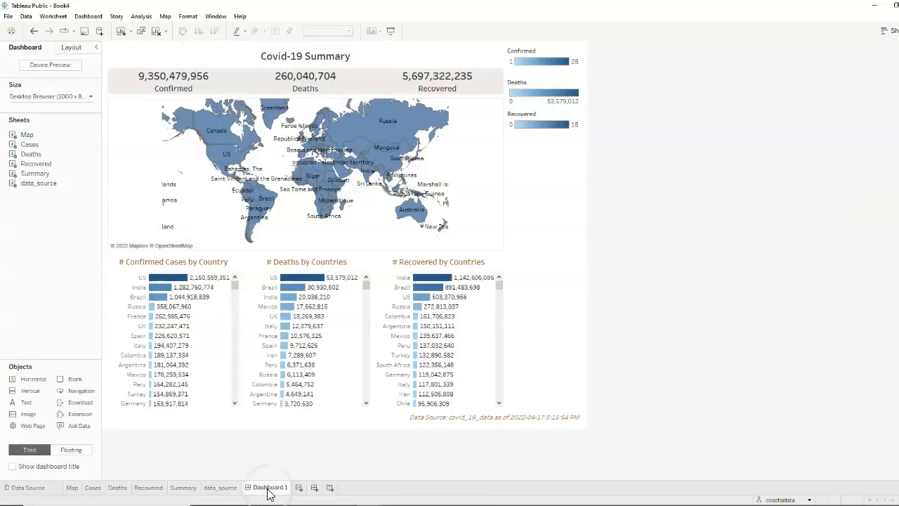
pyautogui.click(480, 57)
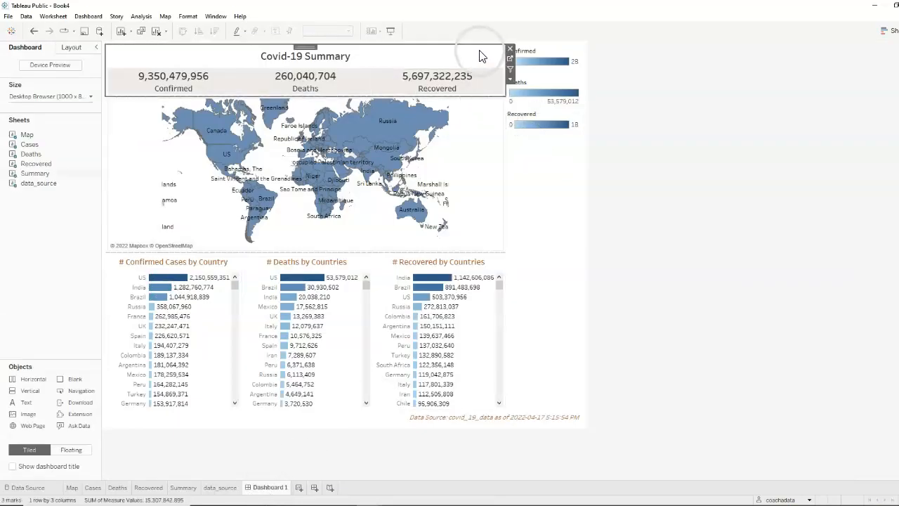
pyautogui.click(510, 79)
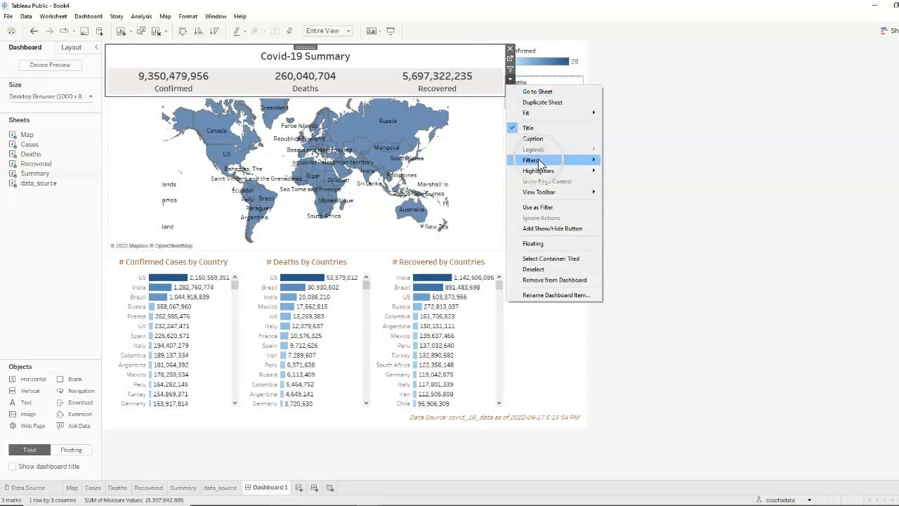
pyautogui.moveTo(539, 160)
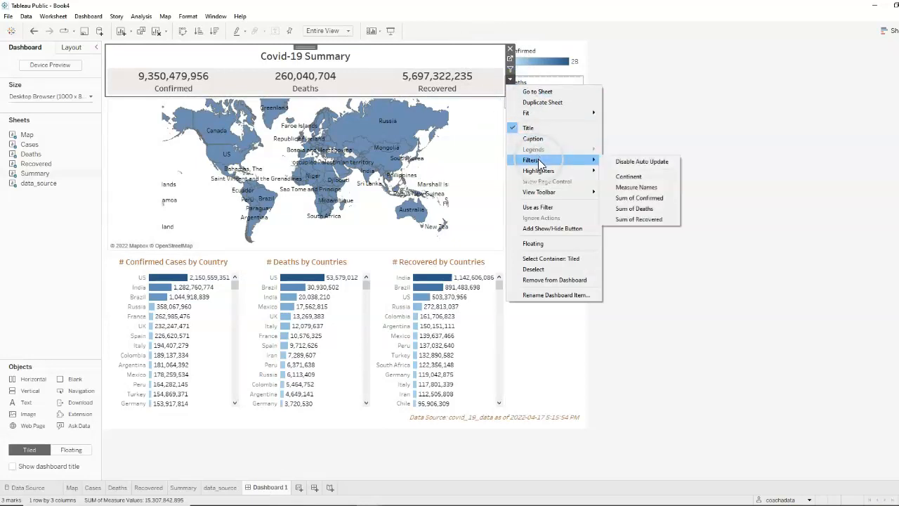
pyautogui.click(633, 177)
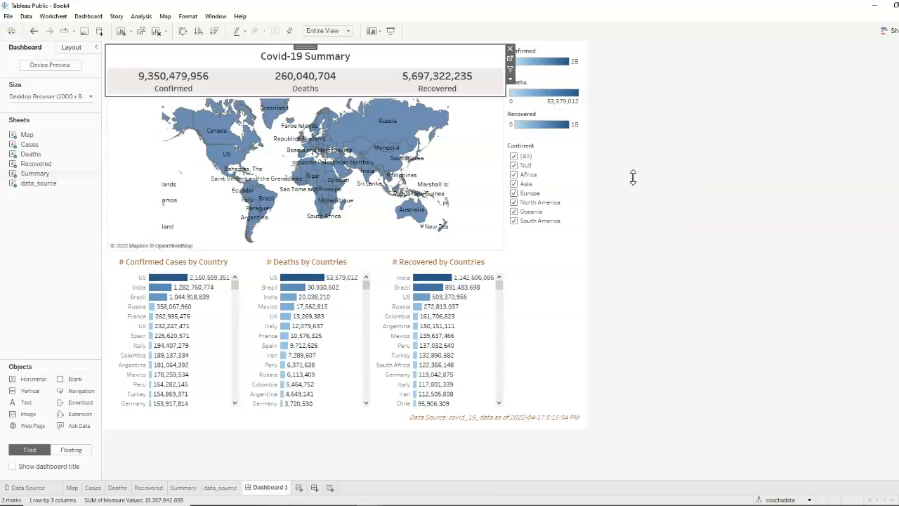
# Step: Change the dashboard's Continent filter to a Single Value (list) control and select (All)
pyautogui.click(571, 201)
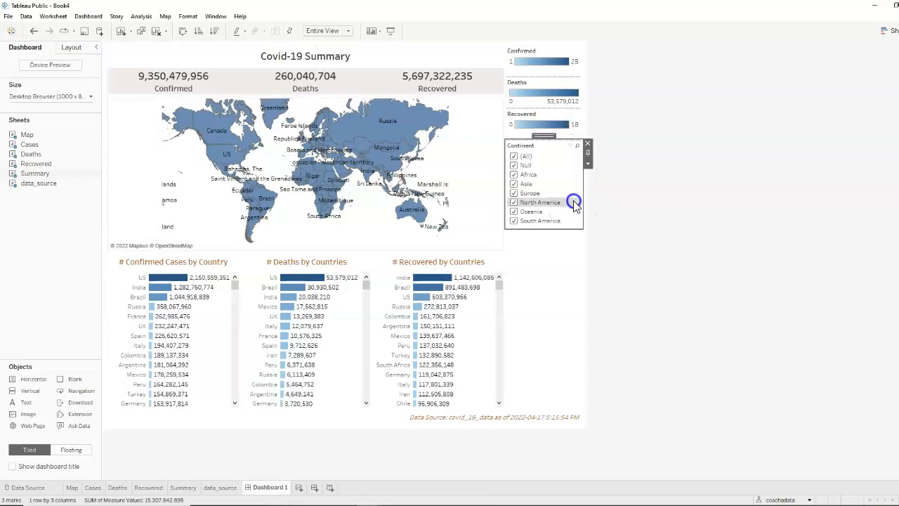
pyautogui.click(587, 162)
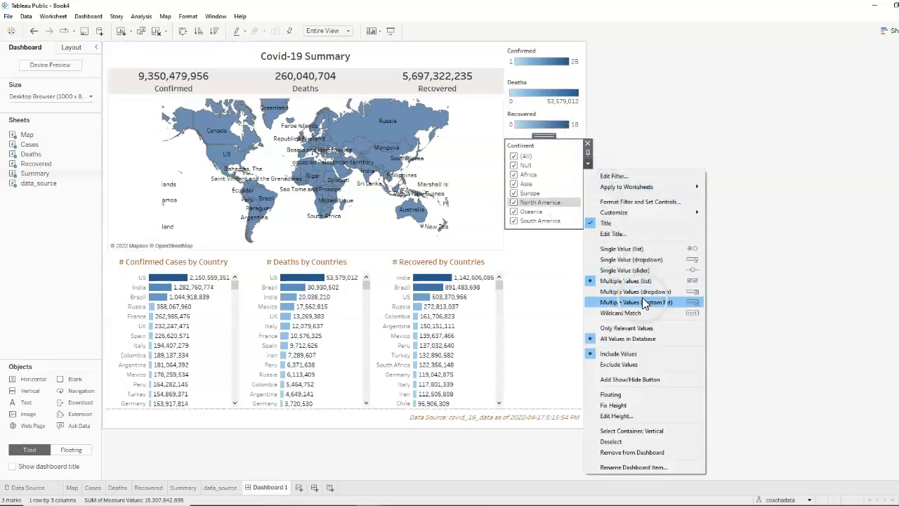
pyautogui.click(628, 253)
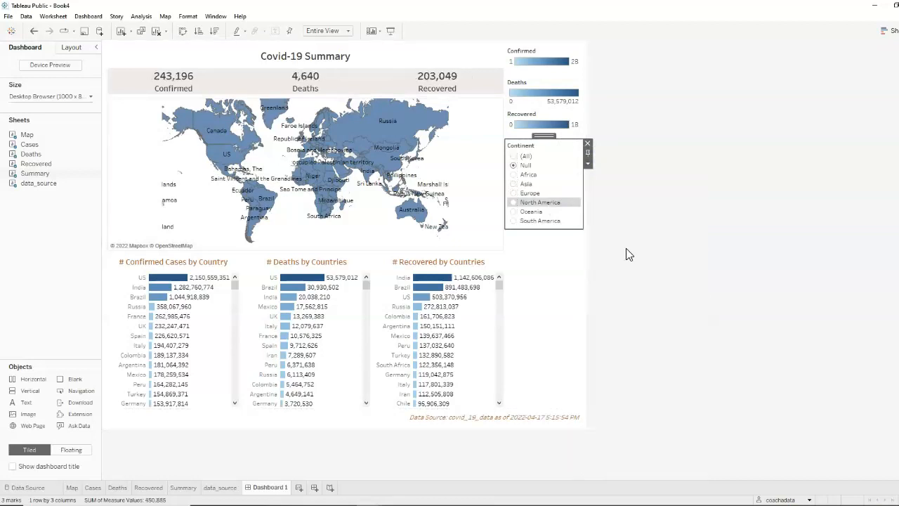
pyautogui.click(515, 159)
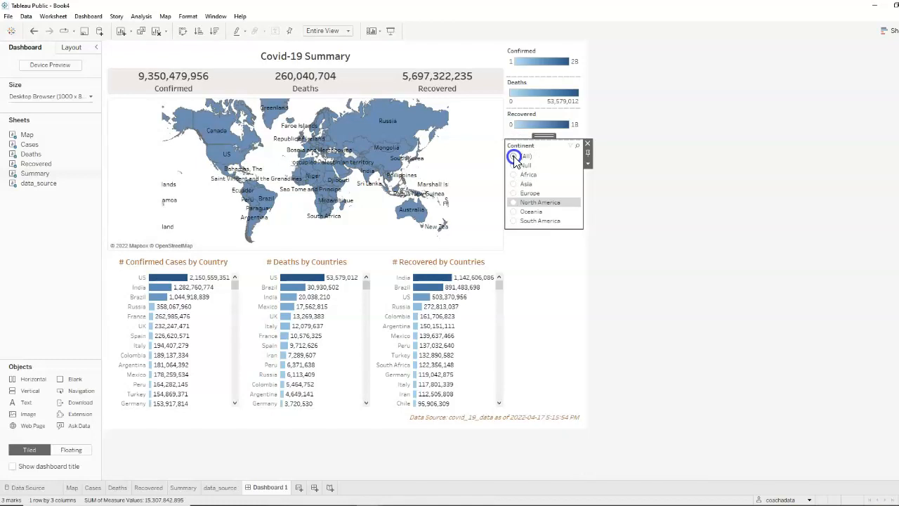
# Step: Test the Continent filter with Africa, Asia, Europe, North America and Oceania, and return it to (All)
pyautogui.click(514, 174)
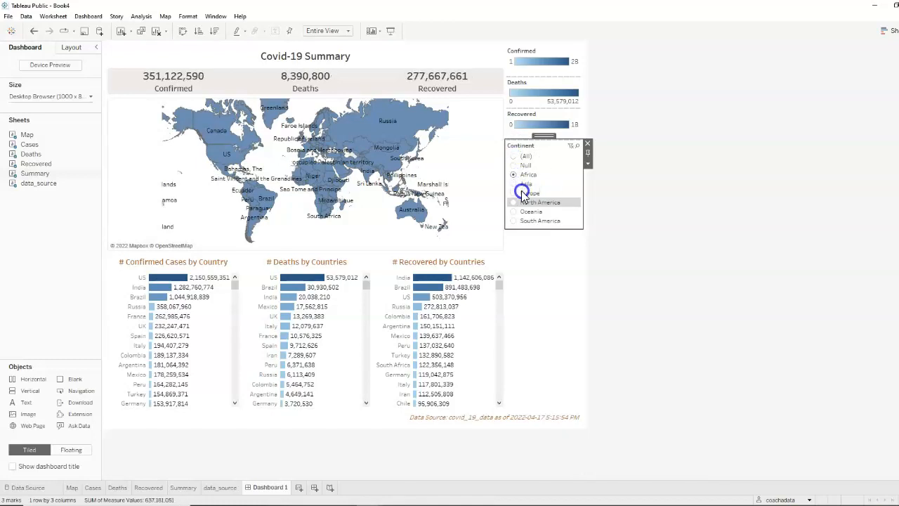
pyautogui.click(517, 185)
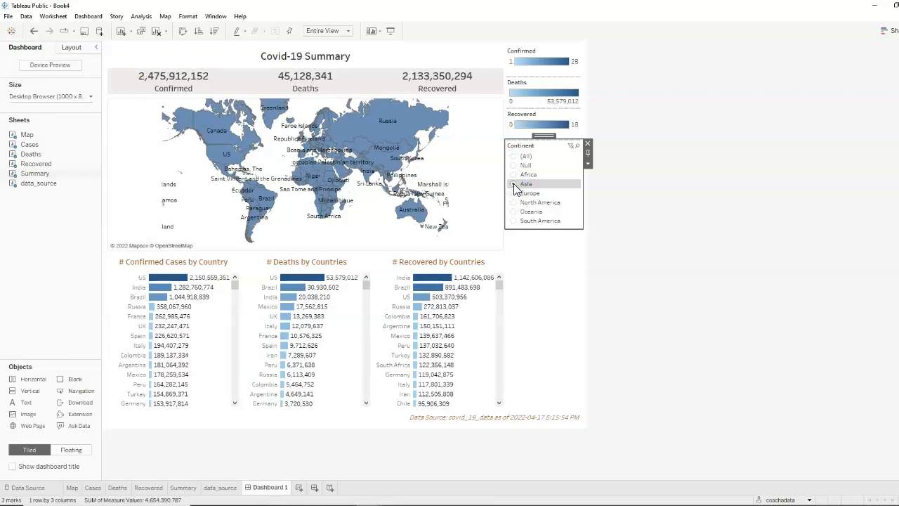
pyautogui.click(515, 193)
pyautogui.click(515, 202)
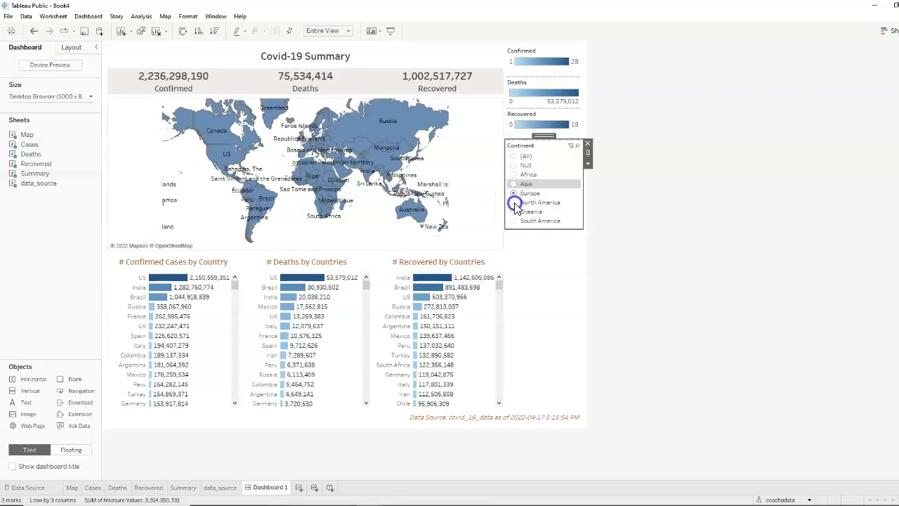
pyautogui.click(515, 212)
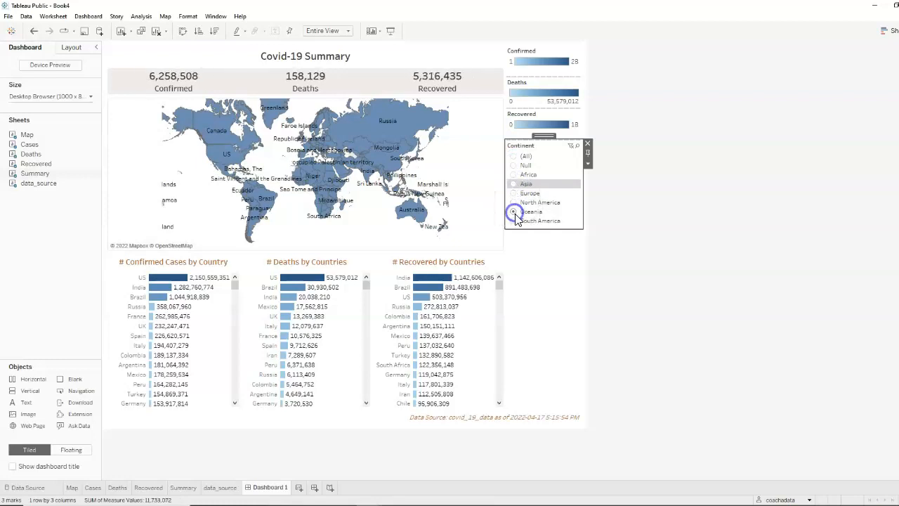
pyautogui.click(515, 156)
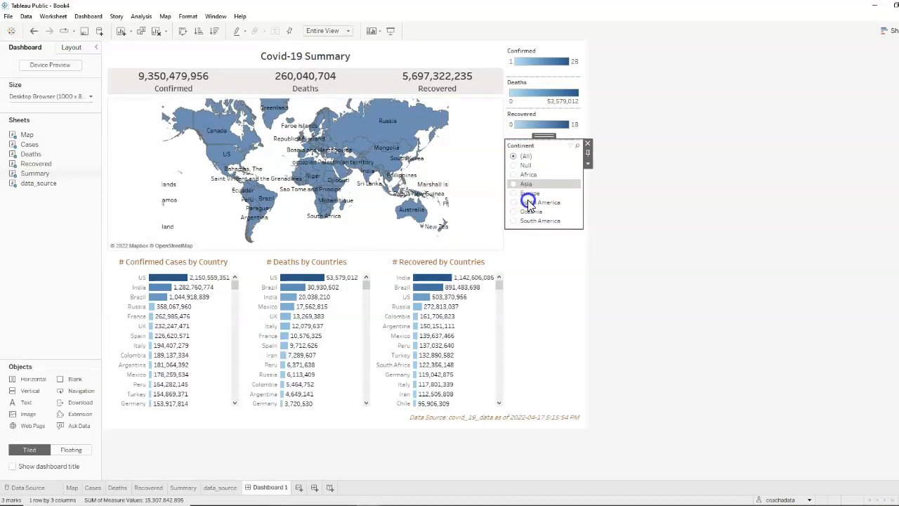
# Step: Extend the summary title to read "Covid-19 Summary for <Continent> Continent", using the inserted Continent field as the dynamic part
pyautogui.doubleClick(349, 60)
pyautogui.click(467, 190)
pyautogui.click(485, 153)
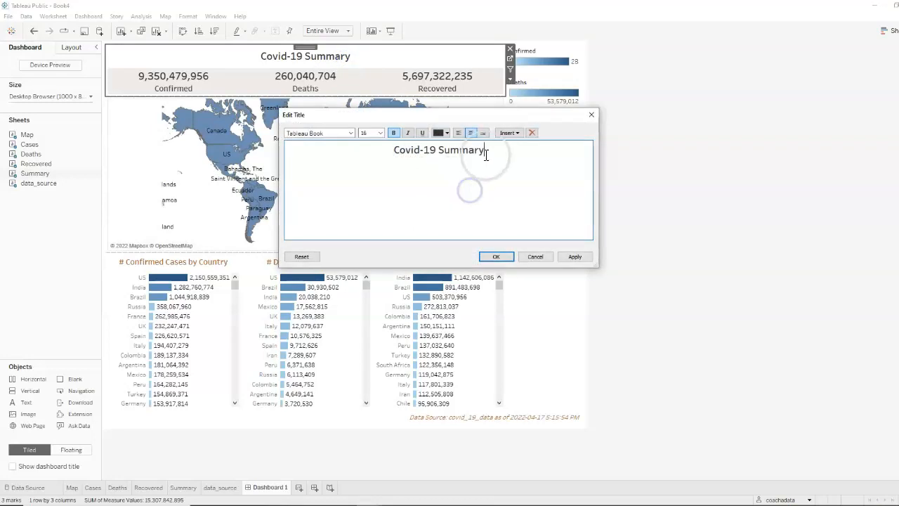
pyautogui.write('for')
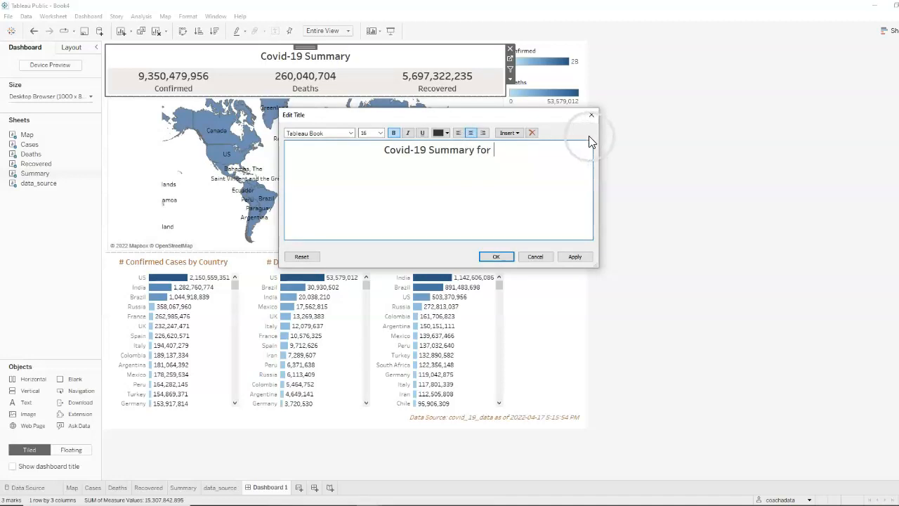
pyautogui.click(519, 132)
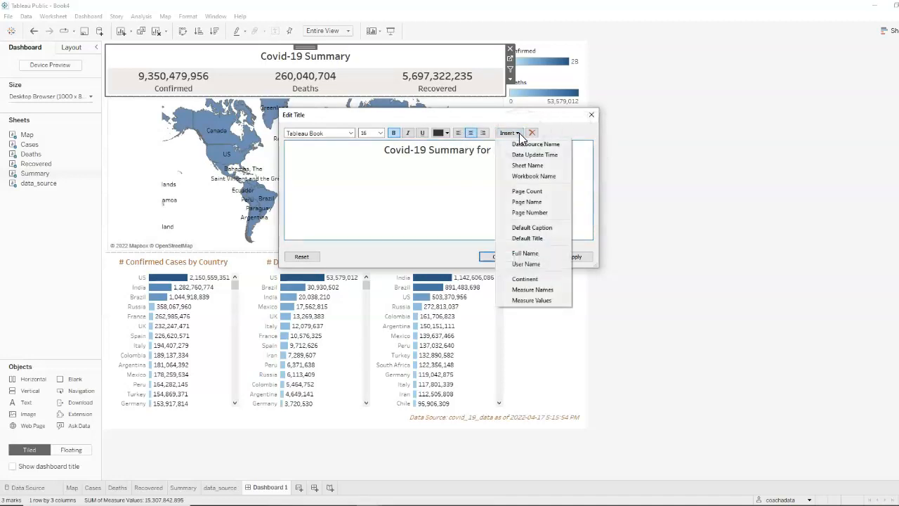
pyautogui.click(539, 279)
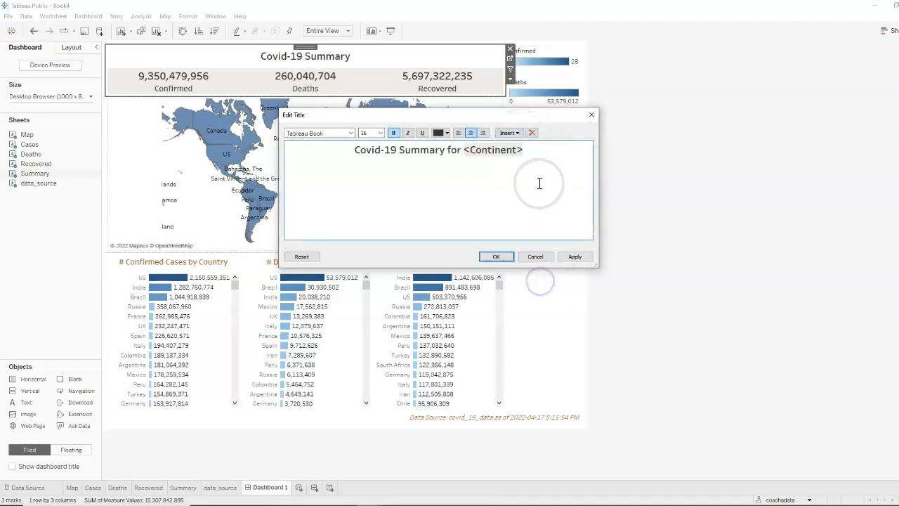
pyautogui.write('Continent')
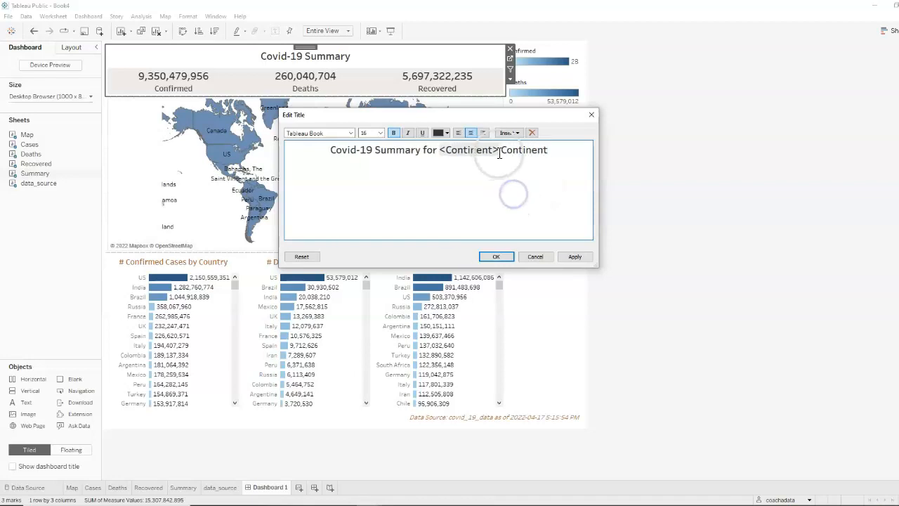
# Step: Colour the <Continent> field in the summary title blue
pyautogui.moveTo(498, 150); pyautogui.dragTo(439, 154)
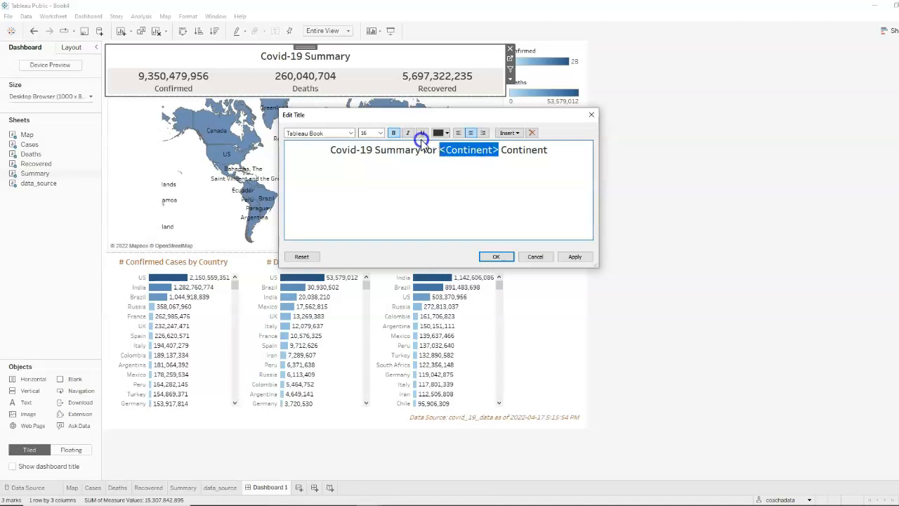
pyautogui.click(449, 133)
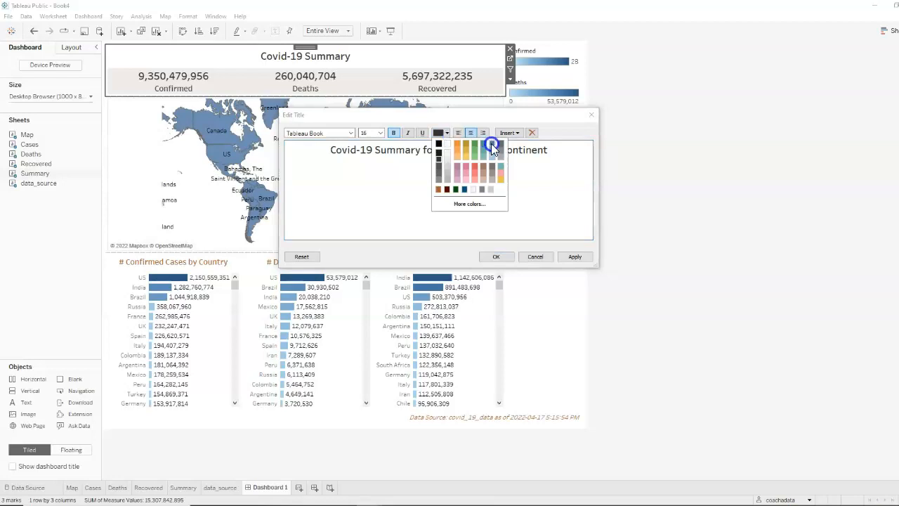
pyautogui.click(493, 143)
# Step: Colour "Covid-19 Summary for" and the closing word "Continent" orange in the summary title and apply the change
pyautogui.moveTo(436, 150); pyautogui.dragTo(329, 151)
pyautogui.click(448, 134)
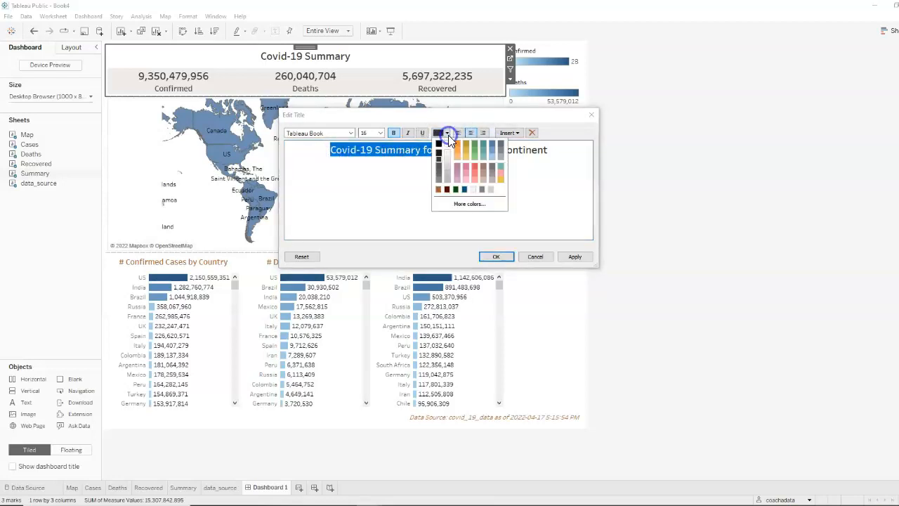
pyautogui.click(456, 150)
pyautogui.click(562, 153)
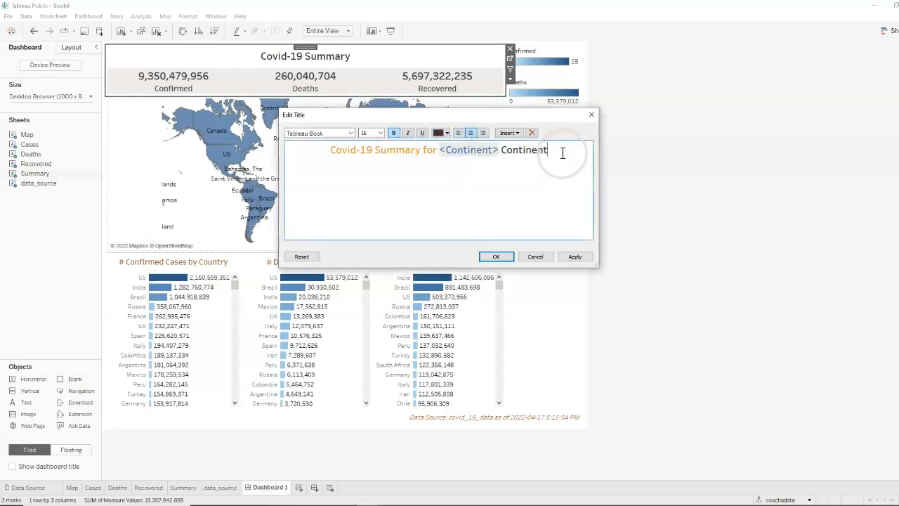
pyautogui.moveTo(562, 153); pyautogui.dragTo(499, 158)
pyautogui.click(448, 133)
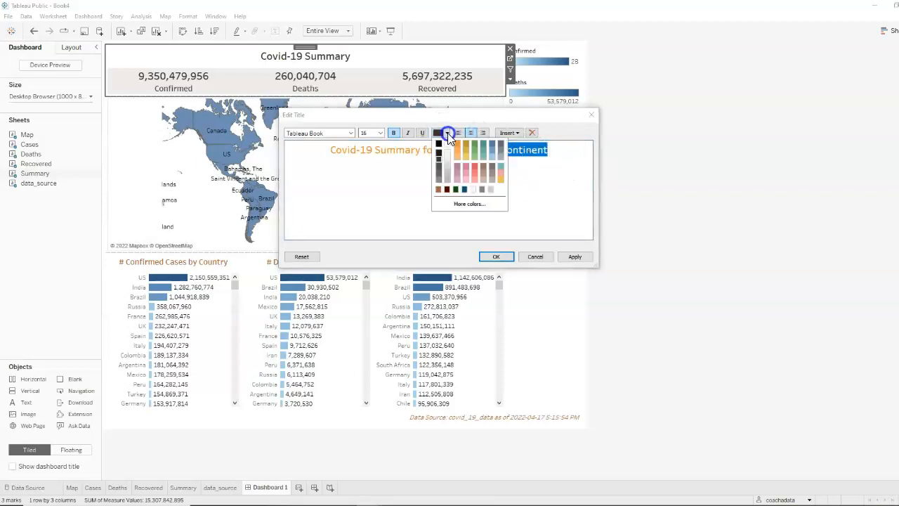
pyautogui.click(457, 144)
pyautogui.click(481, 223)
pyautogui.click(570, 258)
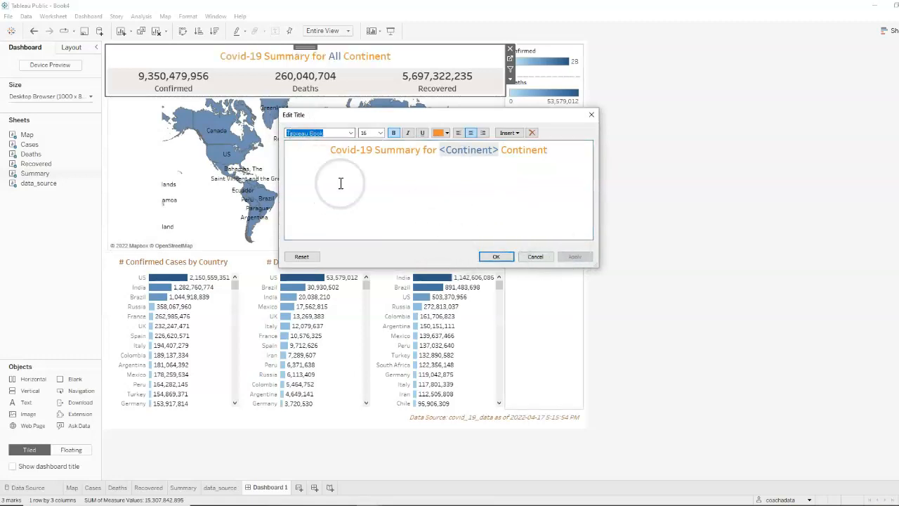
# Step: Set the font size of the whole summary title to 18 and accept the title changes
pyautogui.click(464, 200)
pyautogui.moveTo(555, 151); pyautogui.dragTo(319, 152)
pyautogui.click(368, 136)
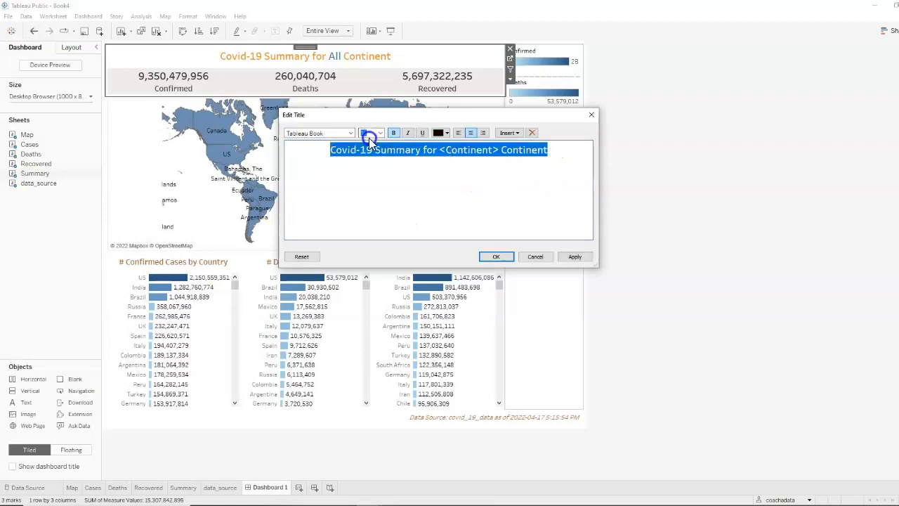
pyautogui.write('18')
pyautogui.click(575, 256)
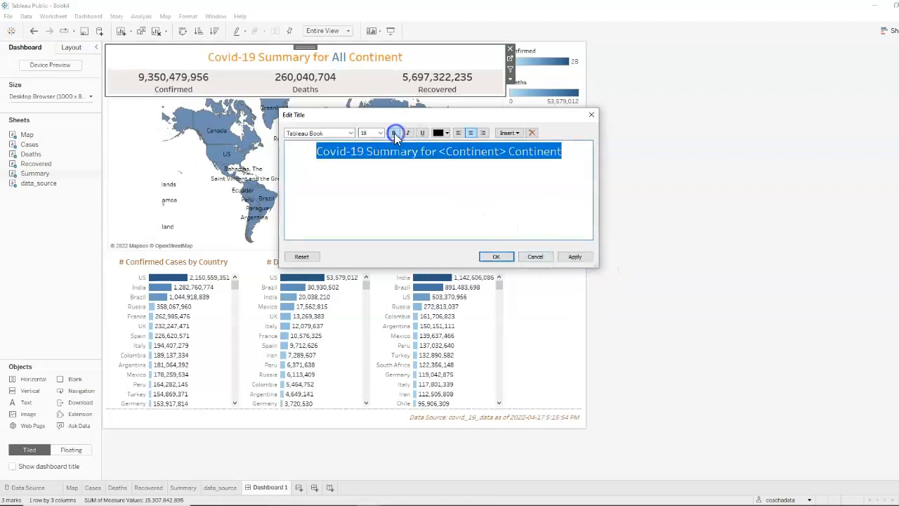
pyautogui.click(500, 256)
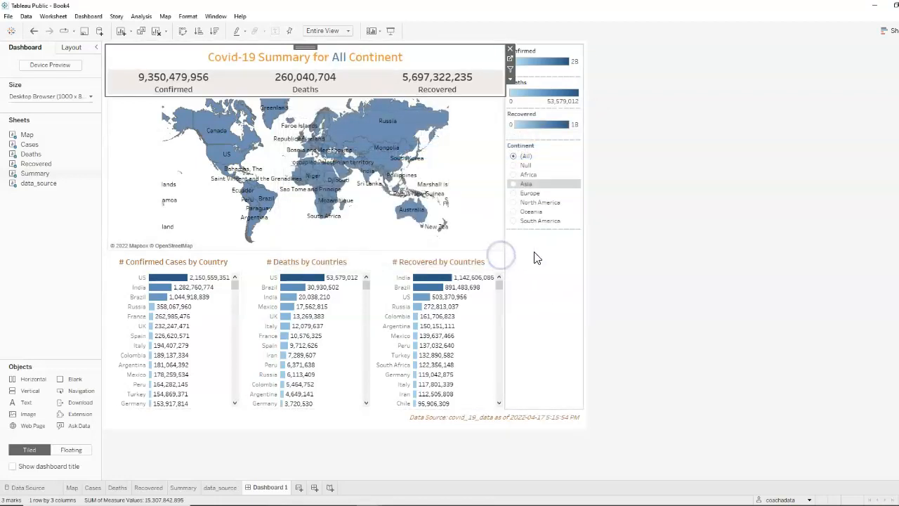
# Step: Check the dynamic summary title by filtering the Continent list to Africa, Asia, Europe and North America in turn
pyautogui.click(595, 199)
pyautogui.click(518, 181)
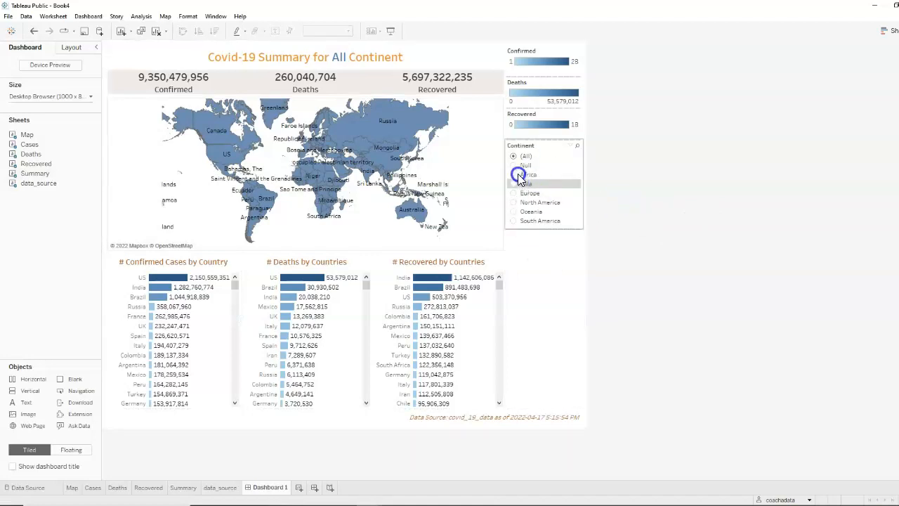
pyautogui.click(514, 176)
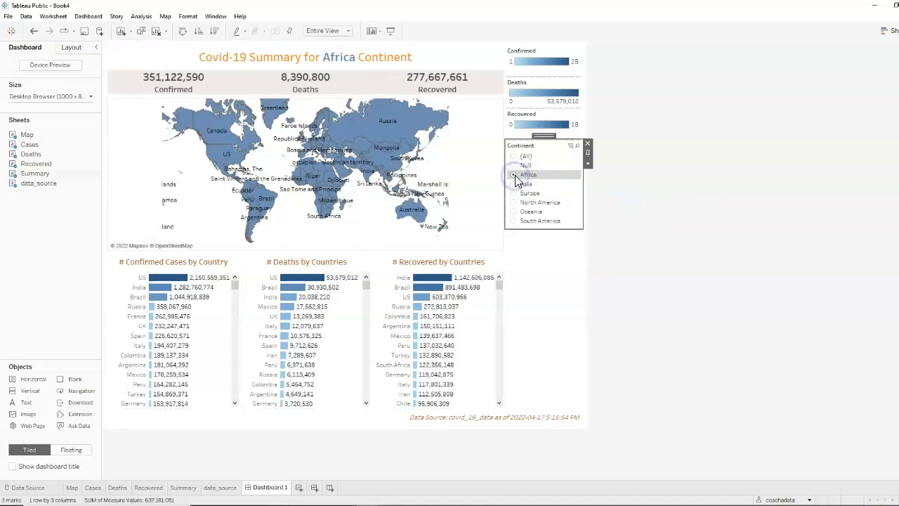
pyautogui.click(515, 185)
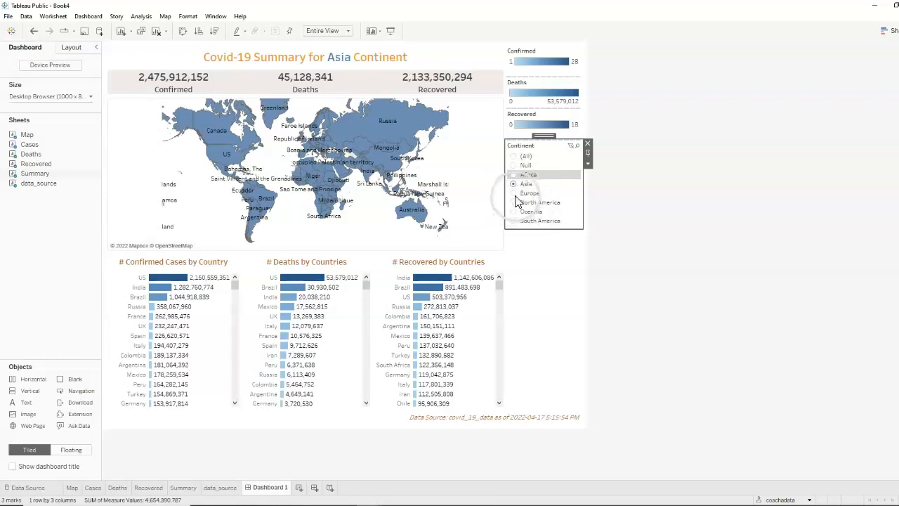
pyautogui.click(515, 193)
pyautogui.click(516, 204)
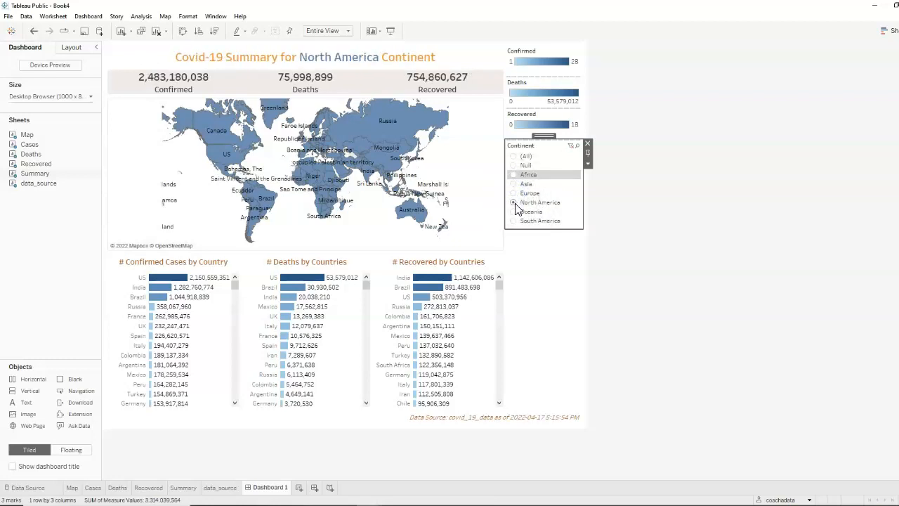
# Step: Apply the dashboard's Continent filter to the Map worksheet in addition to Summary
pyautogui.click(587, 249)
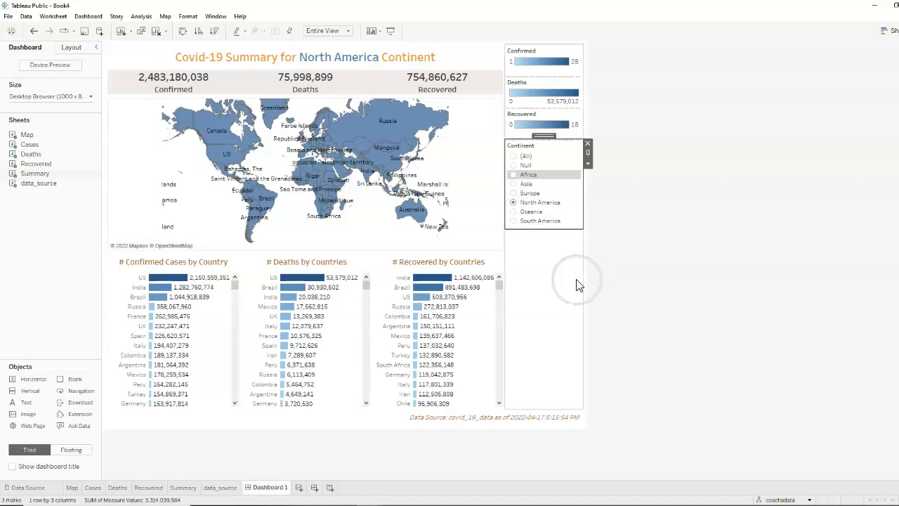
pyautogui.click(558, 151)
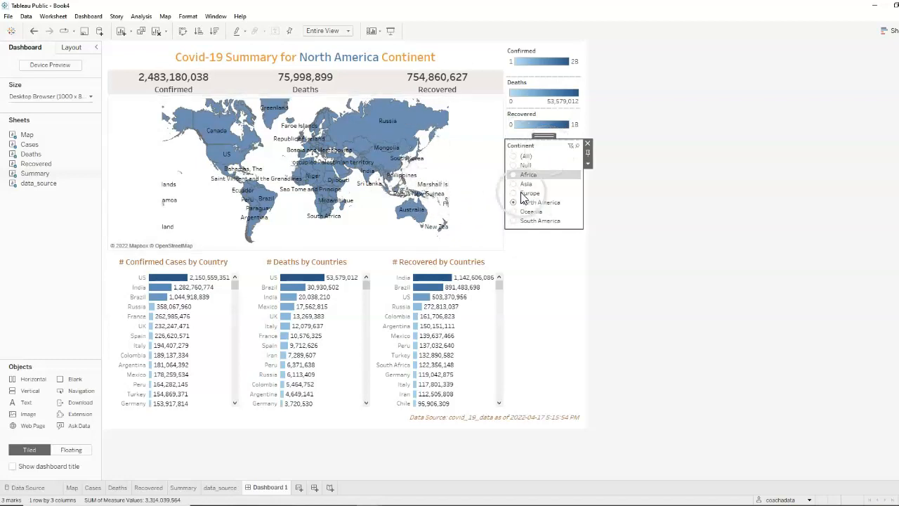
pyautogui.click(588, 164)
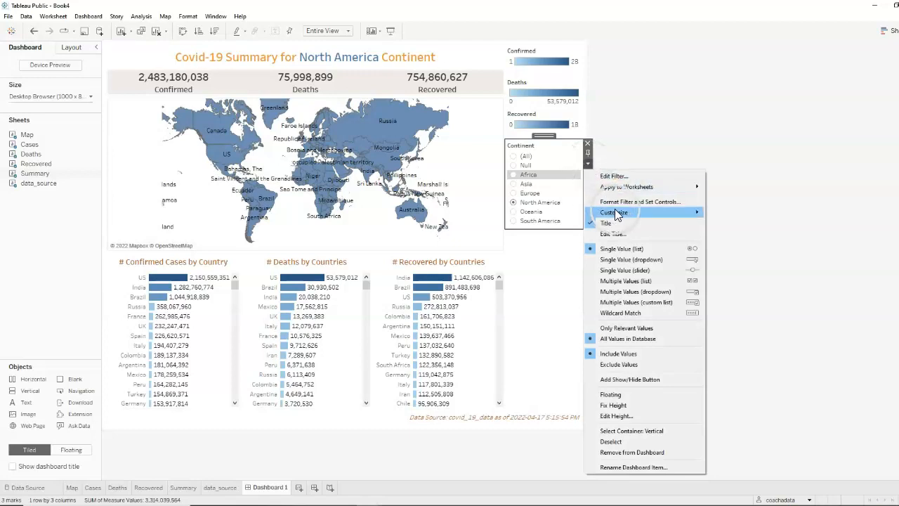
pyautogui.moveTo(637, 193)
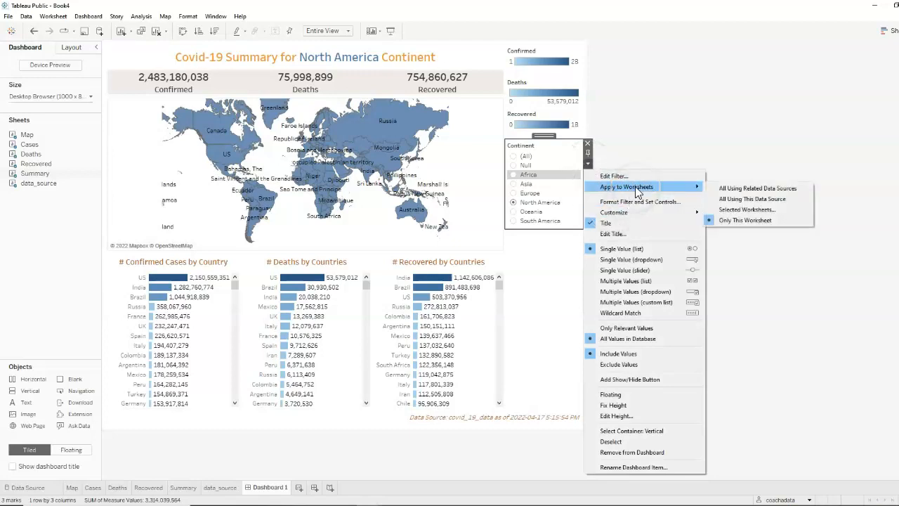
pyautogui.click(756, 209)
pyautogui.moveTo(492, 154); pyautogui.dragTo(663, 168)
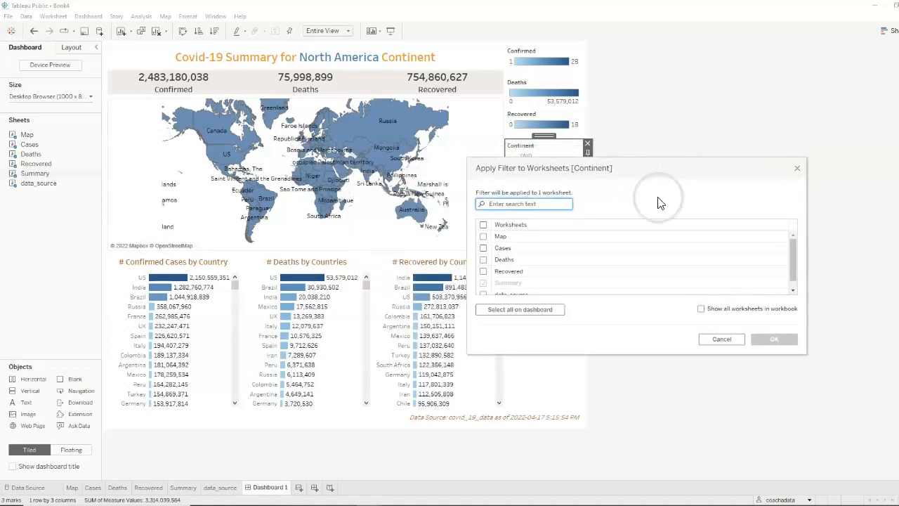
pyautogui.click(484, 237)
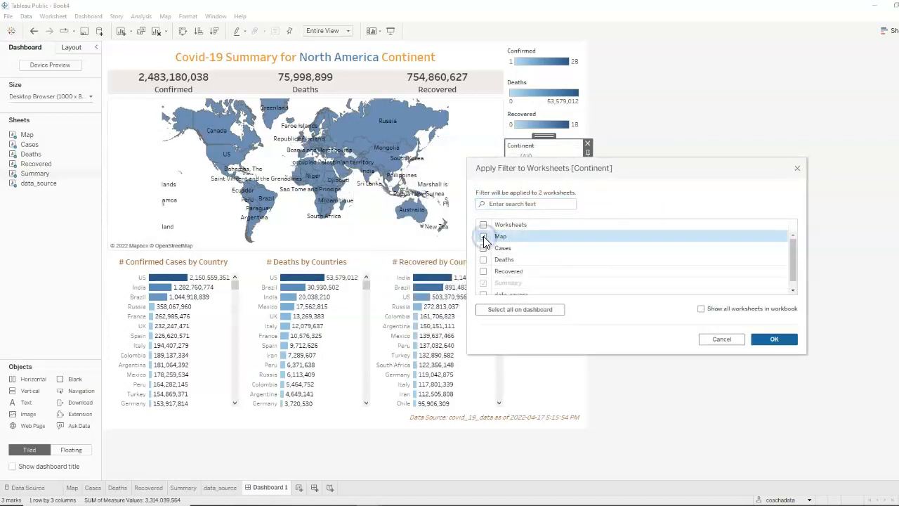
pyautogui.click(787, 340)
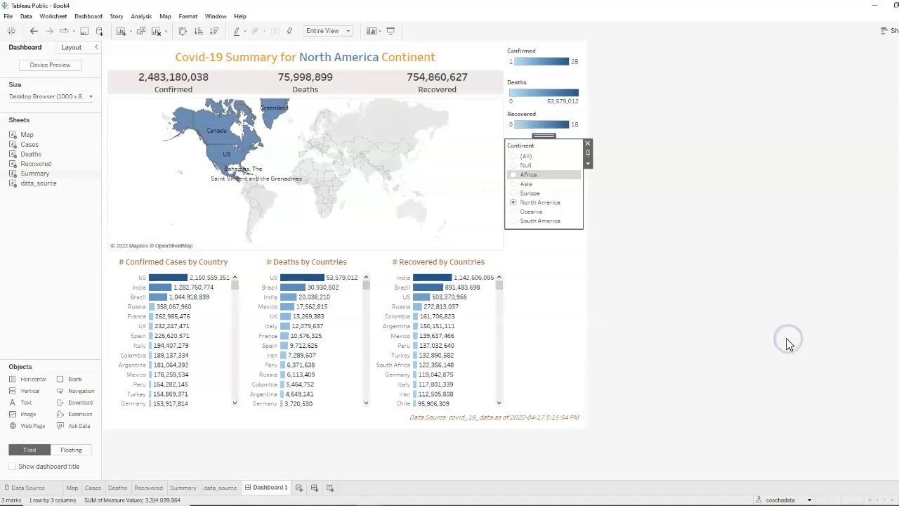
# Step: Check the map's response to the Continent filter by choosing Europe, Africa, Oceania and South America in turn
pyautogui.click(527, 203)
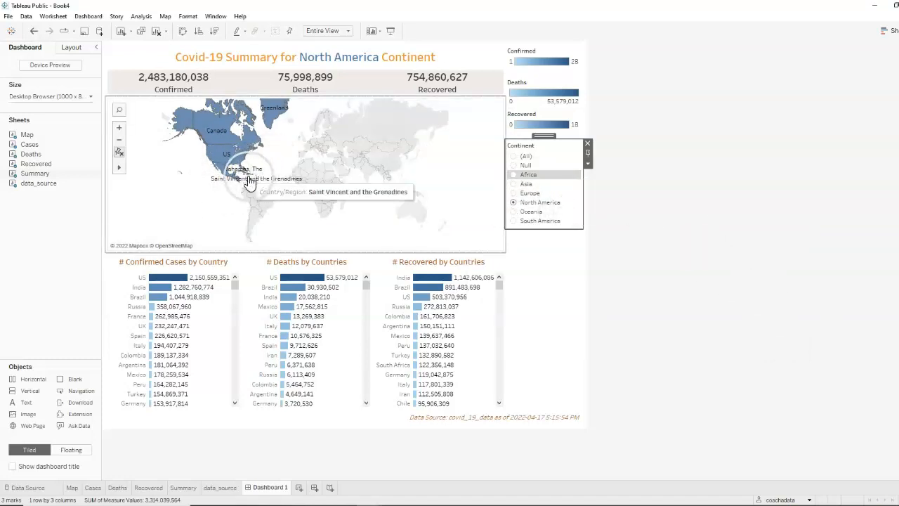
pyautogui.click(515, 194)
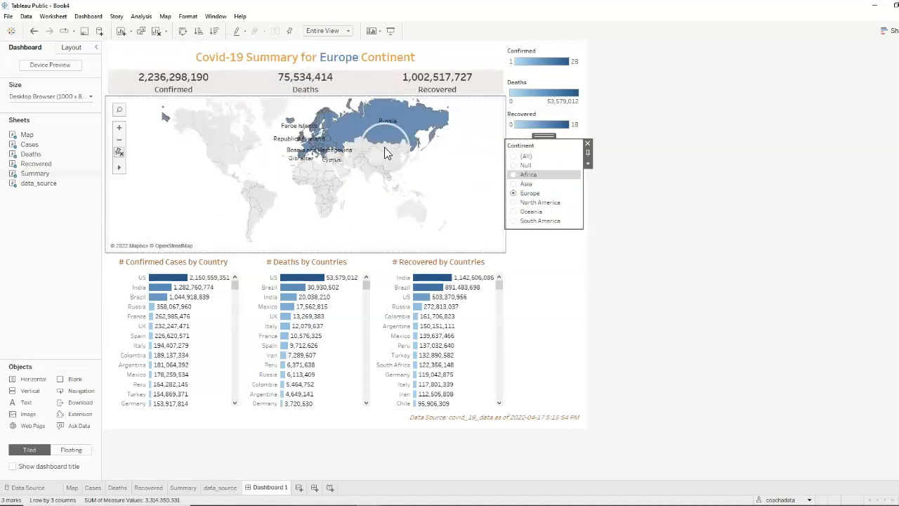
pyautogui.click(520, 175)
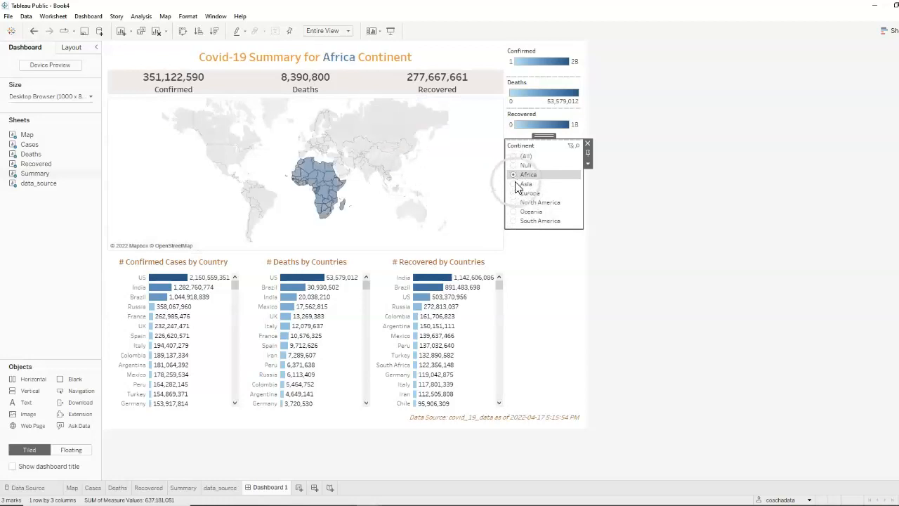
pyautogui.click(524, 212)
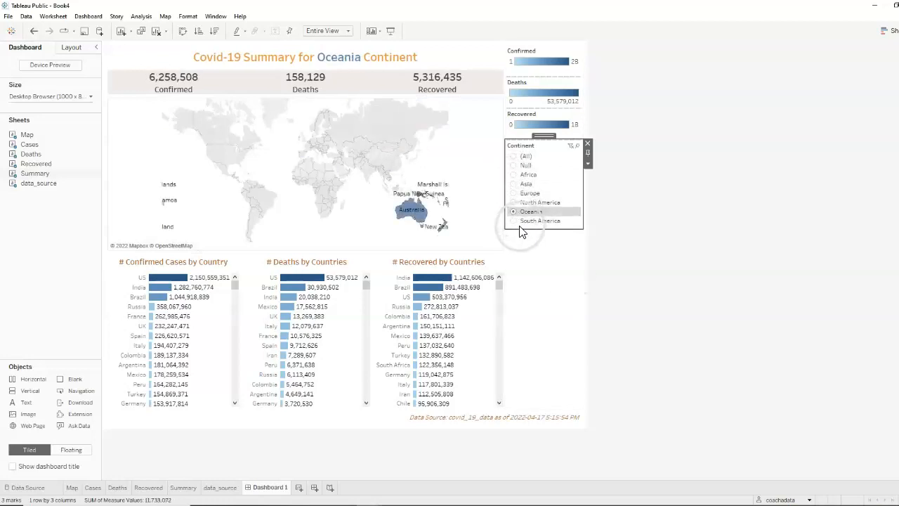
pyautogui.click(515, 220)
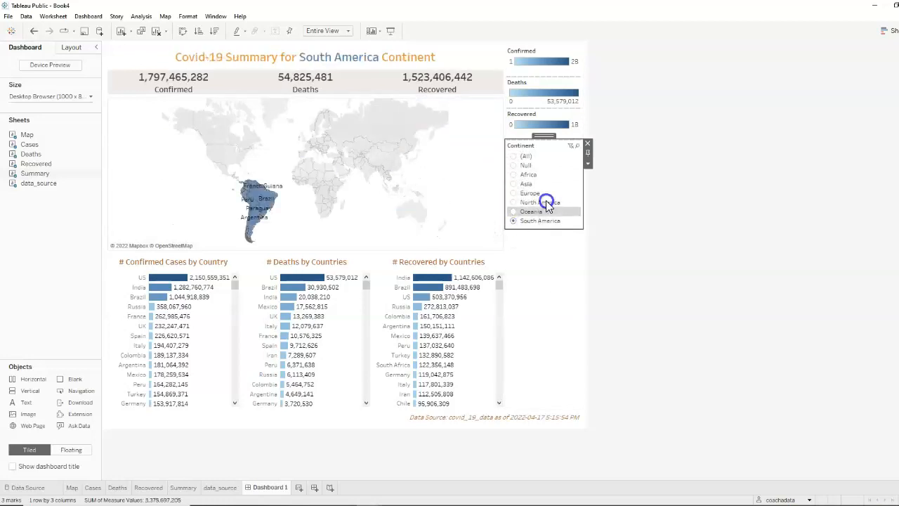
# Step: Reset the dashboard's Continent filter to (All) and deselect the filter
pyautogui.click(514, 156)
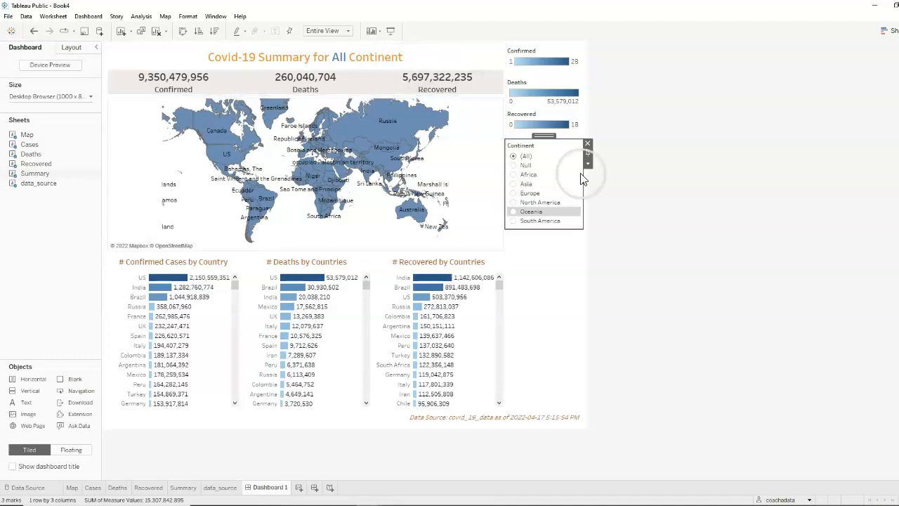
pyautogui.click(573, 274)
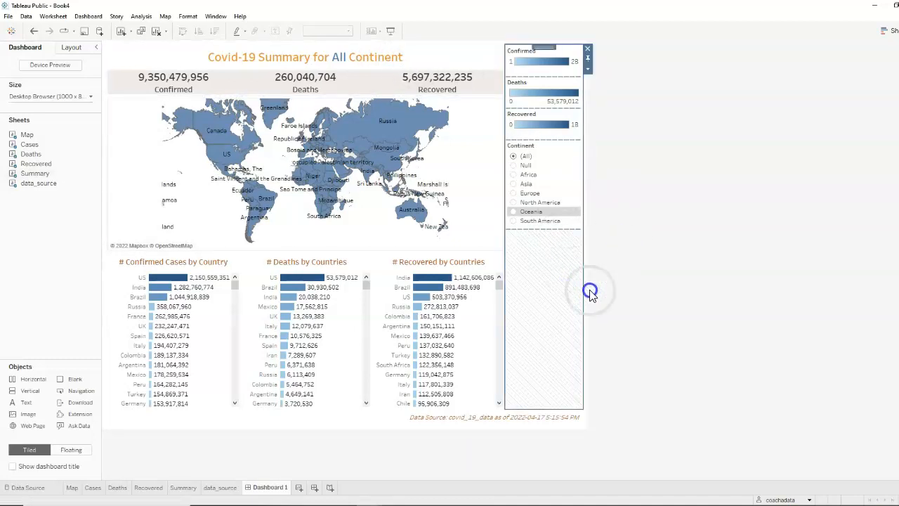
pyautogui.click(652, 270)
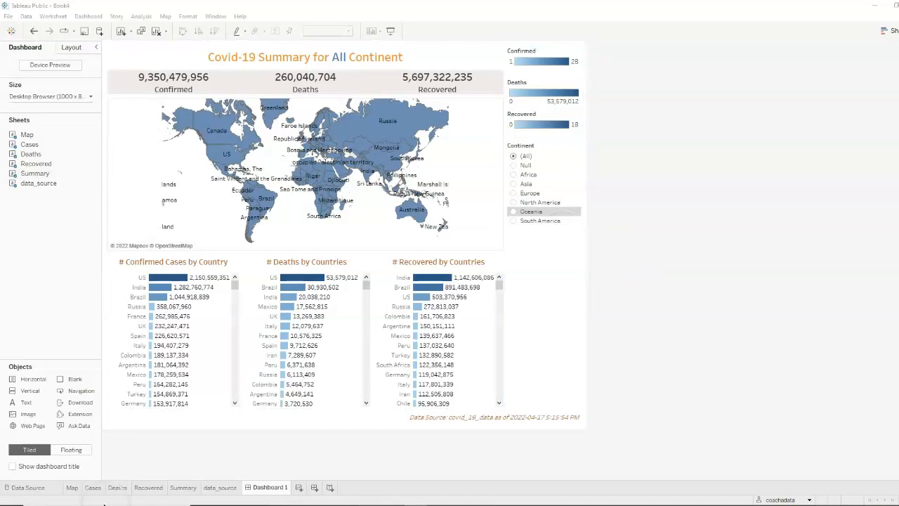
# Step: Start a new calculated field from the Map worksheet and name it "Continent/Continents"
pyautogui.click(70, 488)
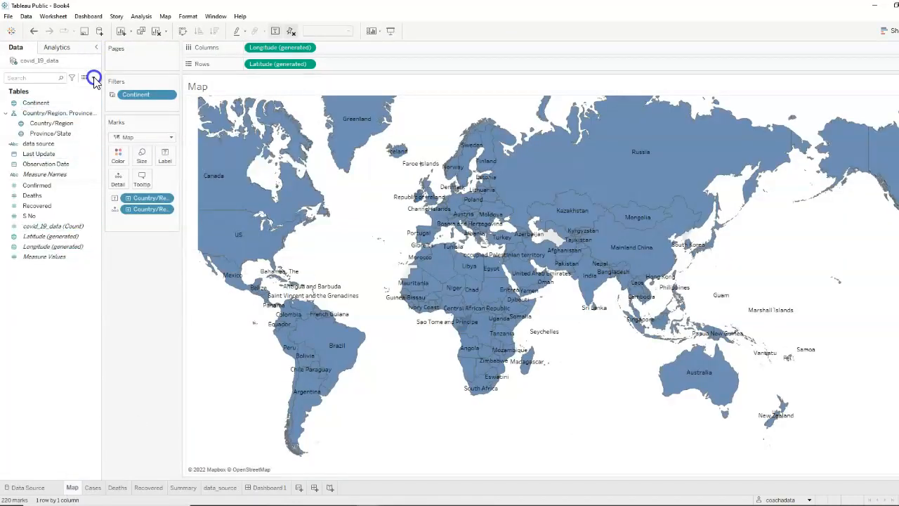
pyautogui.click(93, 77)
pyautogui.click(70, 89)
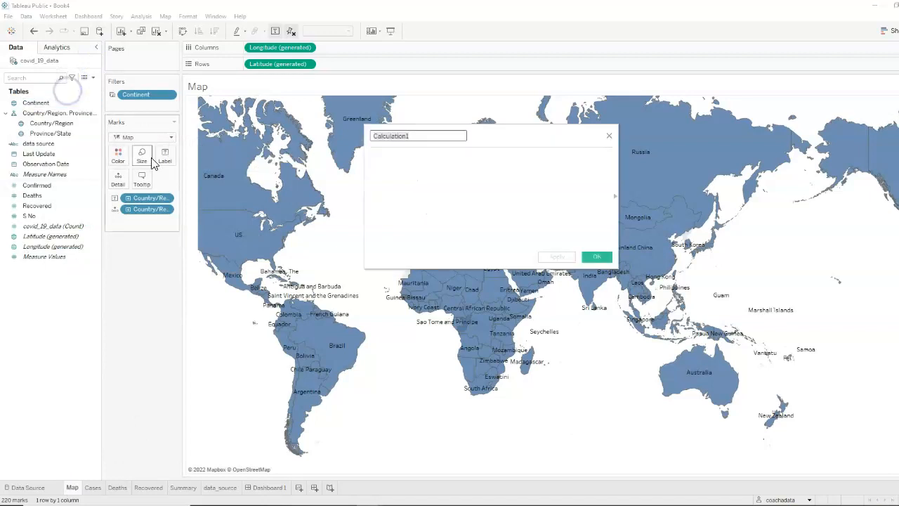
pyautogui.write('C')
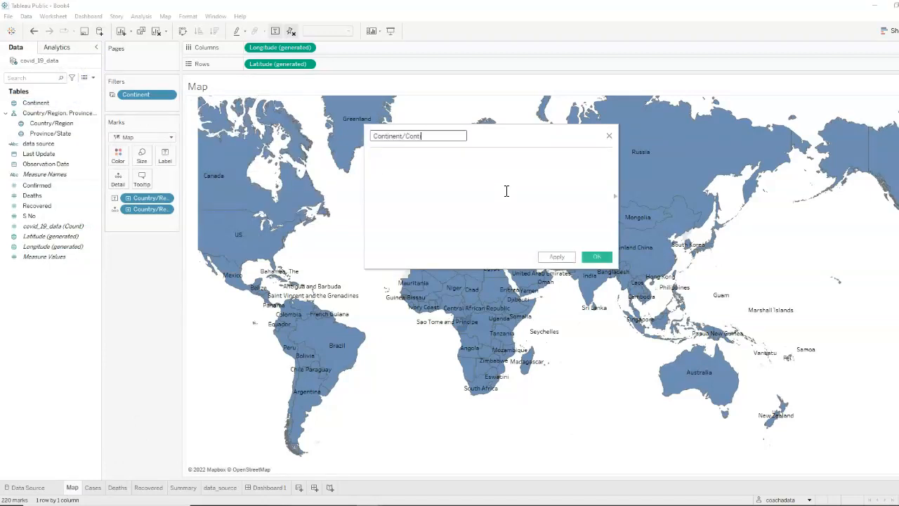
pyautogui.write('ontinent/Continents')
pyautogui.press('Tab')
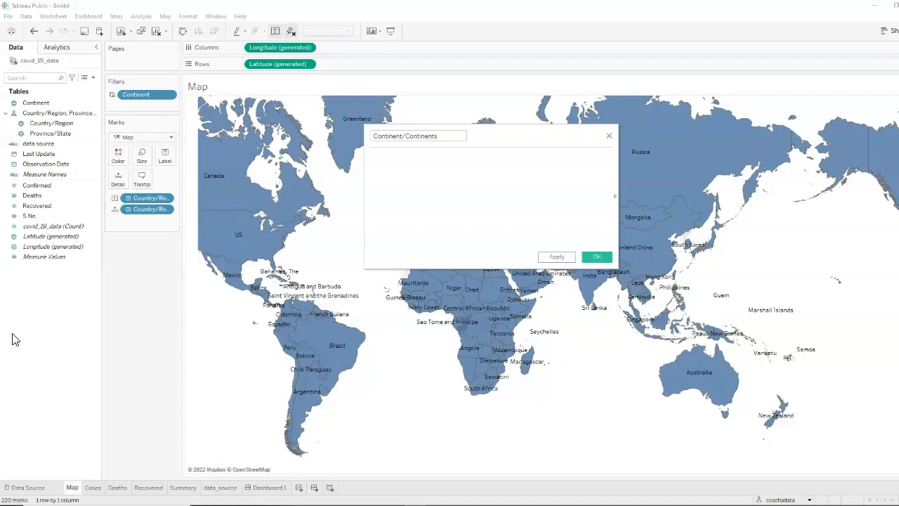
# Step: Enter the formula's condition IF COUNTD([Continent]) > 1 in the Continent/Continents calculation
pyautogui.click(403, 201)
pyautogui.write('IF coun')
pyautogui.press('Down')
pyautogui.press('Return')
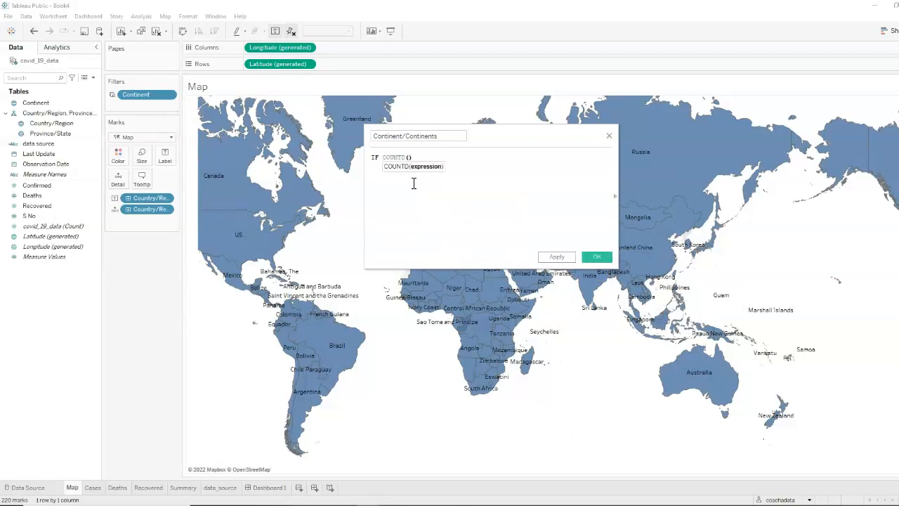
pyautogui.write('conti')
pyautogui.press('Return')
pyautogui.press('Right')
pyautogui.write('> 1 ')
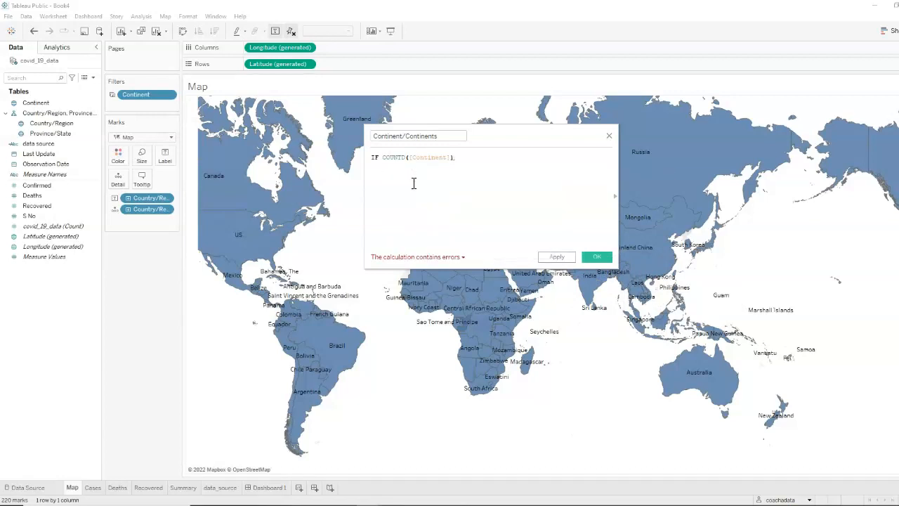
# Step: Complete the formula with THEN "Continents" ELSE "Continent" END and save the calculated field
pyautogui.write('THEN "Co')
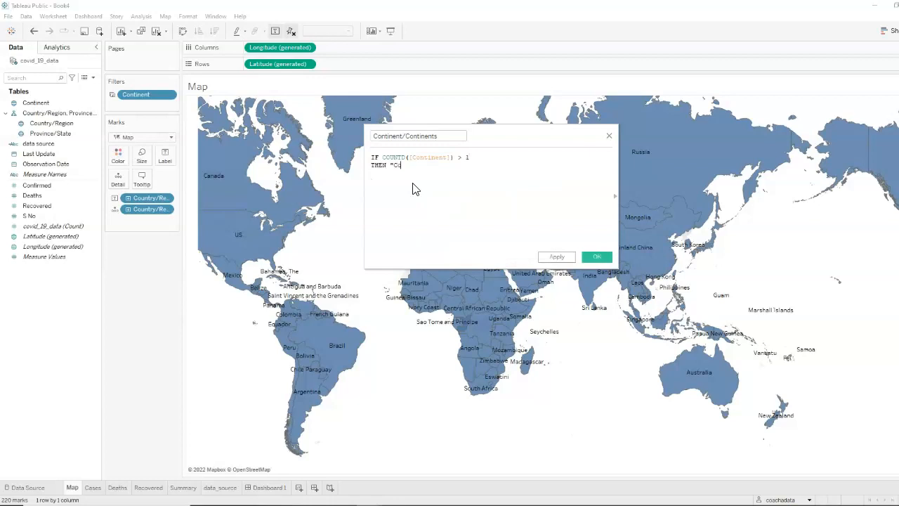
pyautogui.write('ntinents"')
pyautogui.press('Return')
pyautogui.write('ELSE')
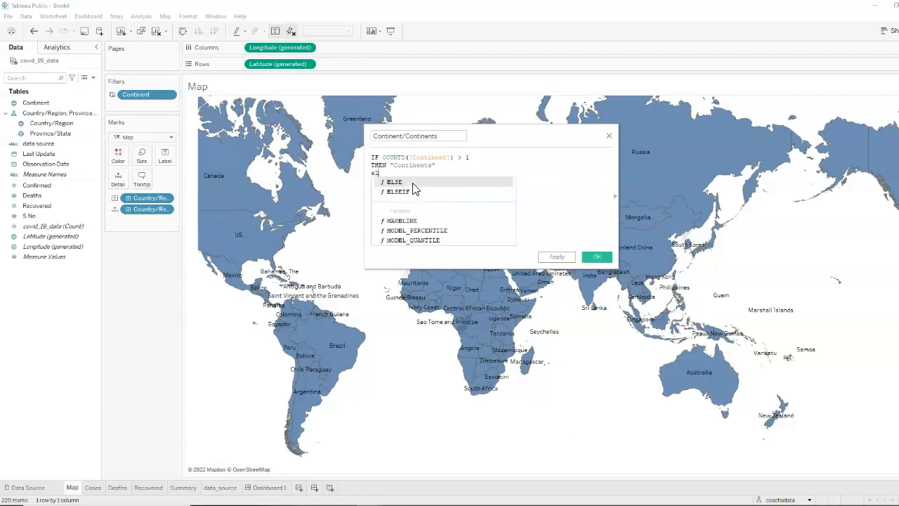
pyautogui.write(' "Continent"')
pyautogui.press('Return')
pyautogui.write('END')
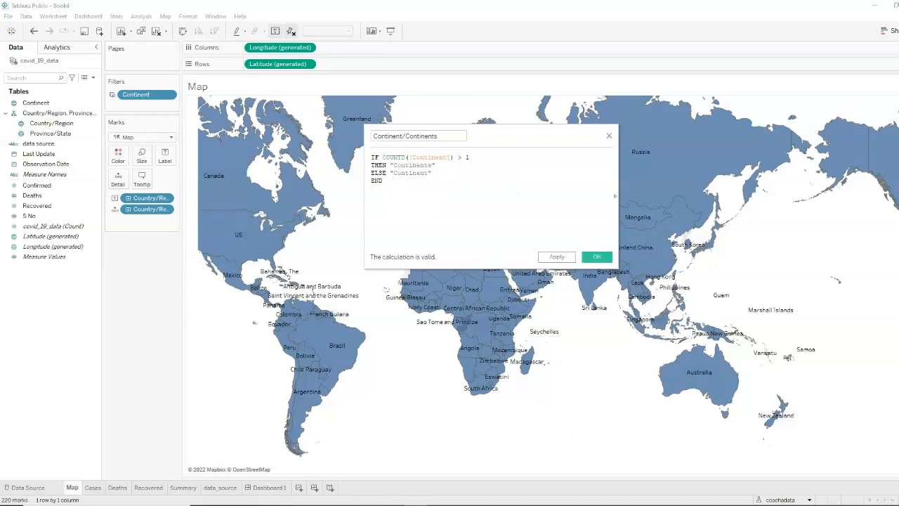
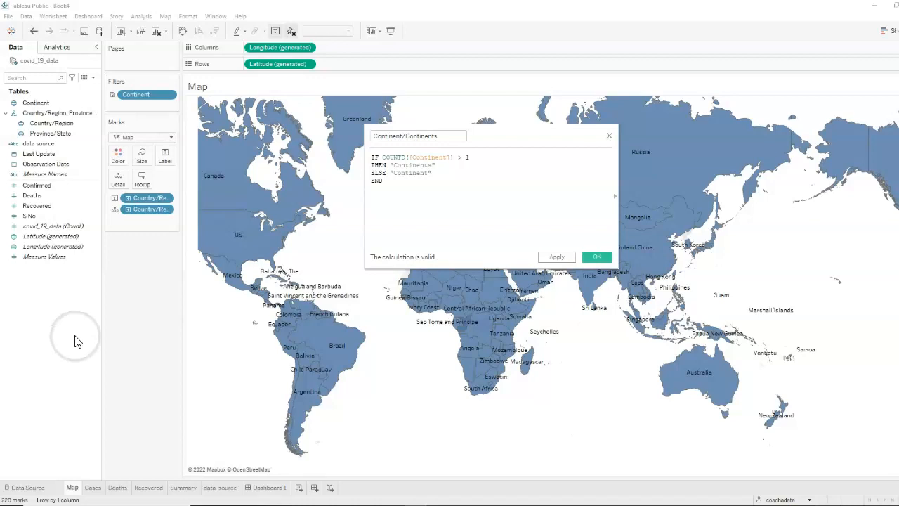
pyautogui.click(596, 258)
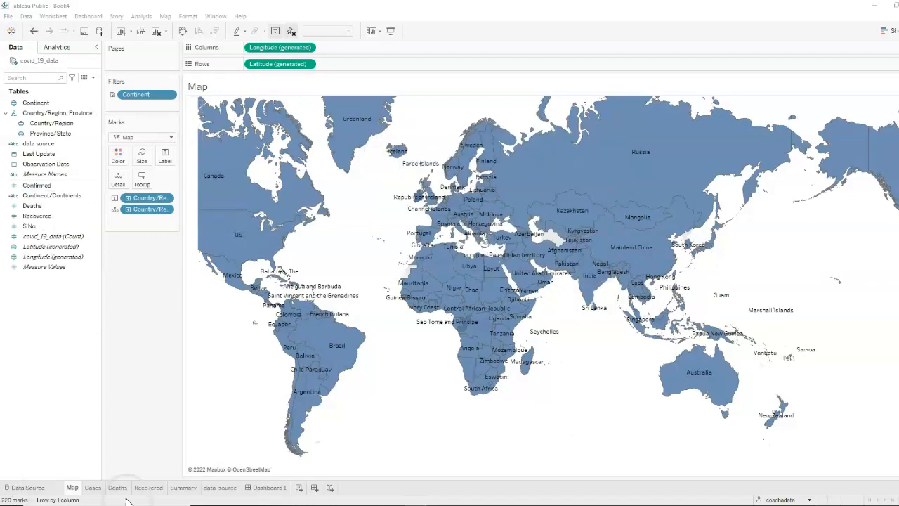
# Step: Add the Continent/Continents calculated field to the Summary worksheet's marks as a detail
pyautogui.click(183, 488)
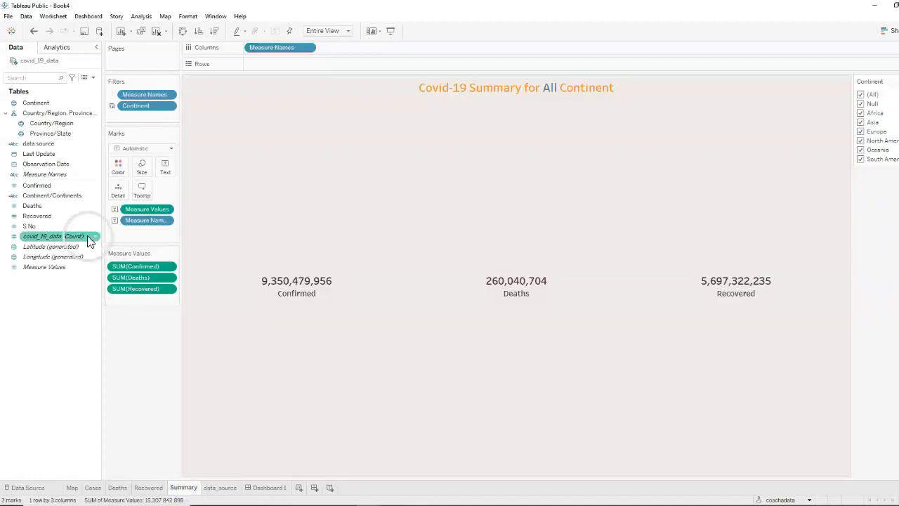
pyautogui.click(76, 197)
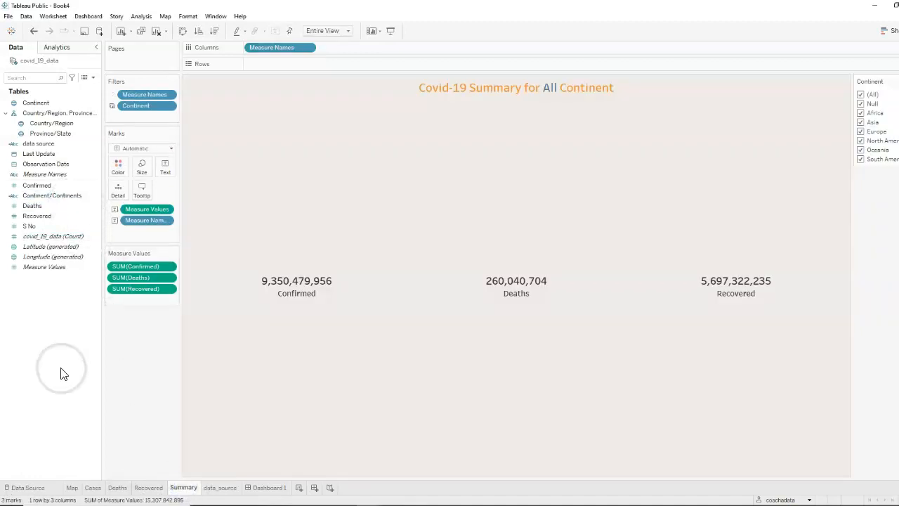
pyautogui.moveTo(60, 201); pyautogui.dragTo(122, 191)
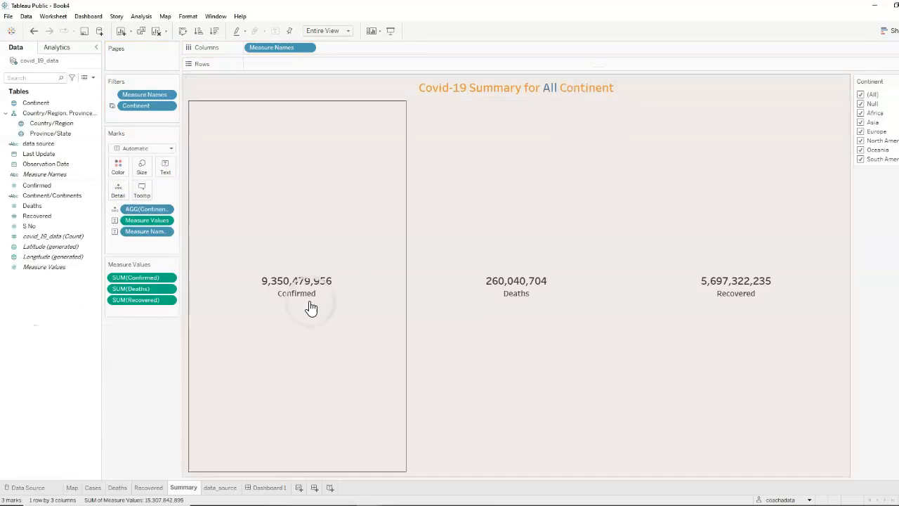
# Step: Replace the closing word "Continent" in the summary title with the AGG(Continent/Continents) field and accept the title
pyautogui.doubleClick(495, 87)
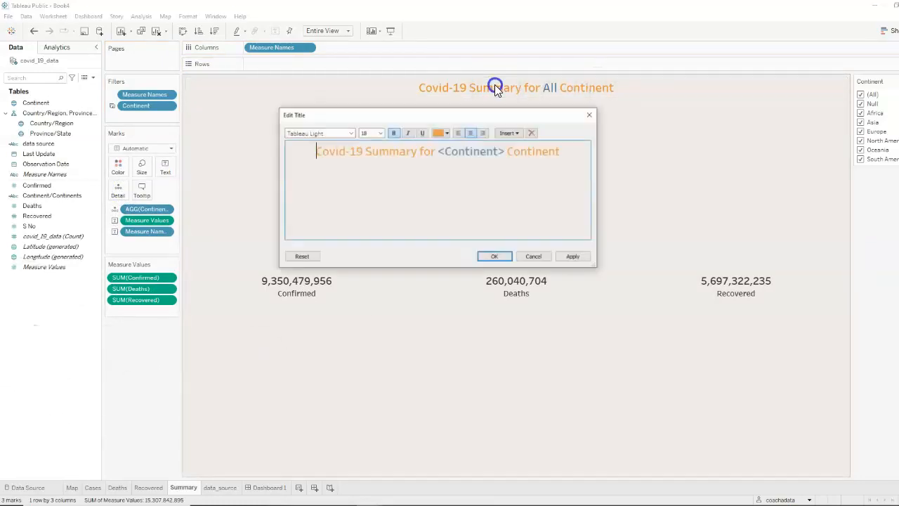
pyautogui.moveTo(569, 151); pyautogui.dragTo(510, 157)
pyautogui.press('BackSpace')
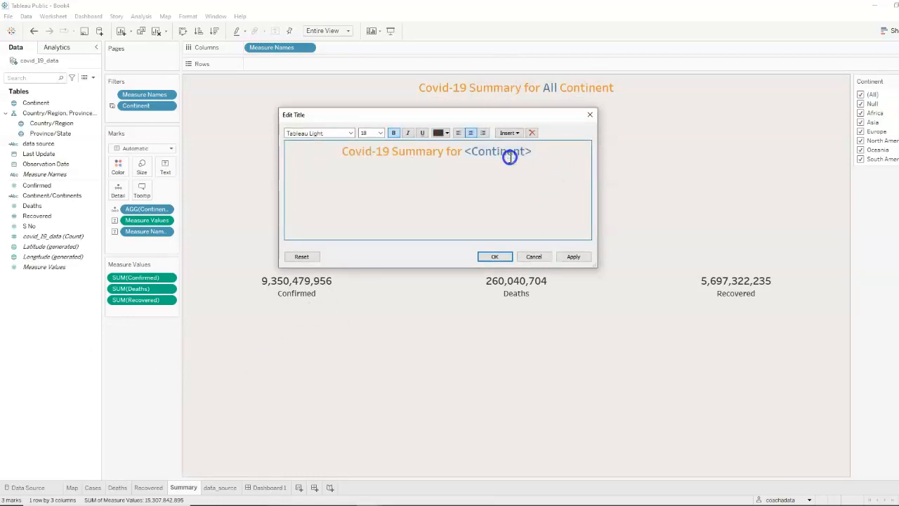
pyautogui.click(517, 133)
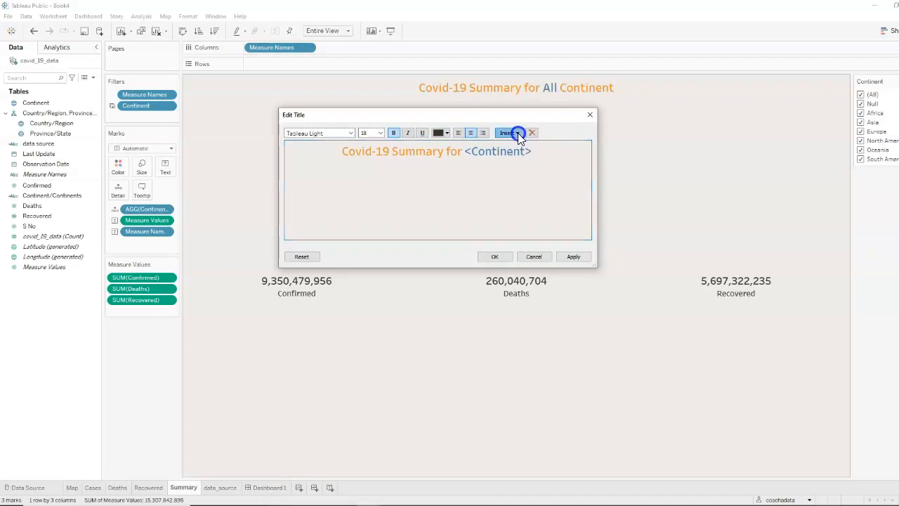
pyautogui.click(552, 280)
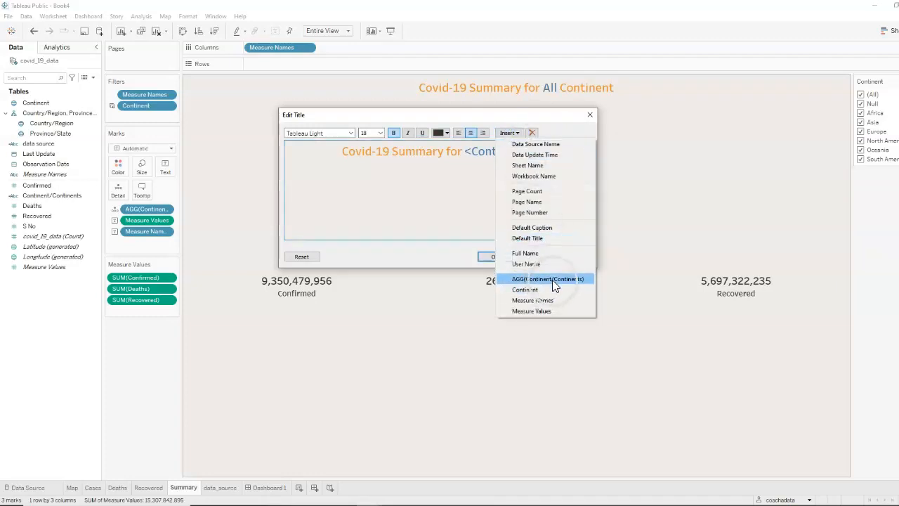
pyautogui.click(557, 279)
pyautogui.click(569, 282)
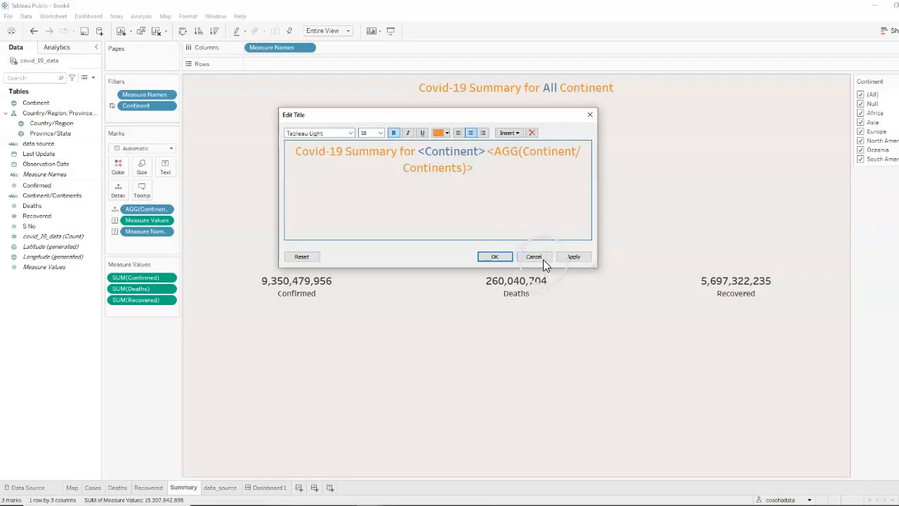
pyautogui.click(574, 257)
pyautogui.moveTo(445, 119); pyautogui.dragTo(434, 142)
pyautogui.click(484, 280)
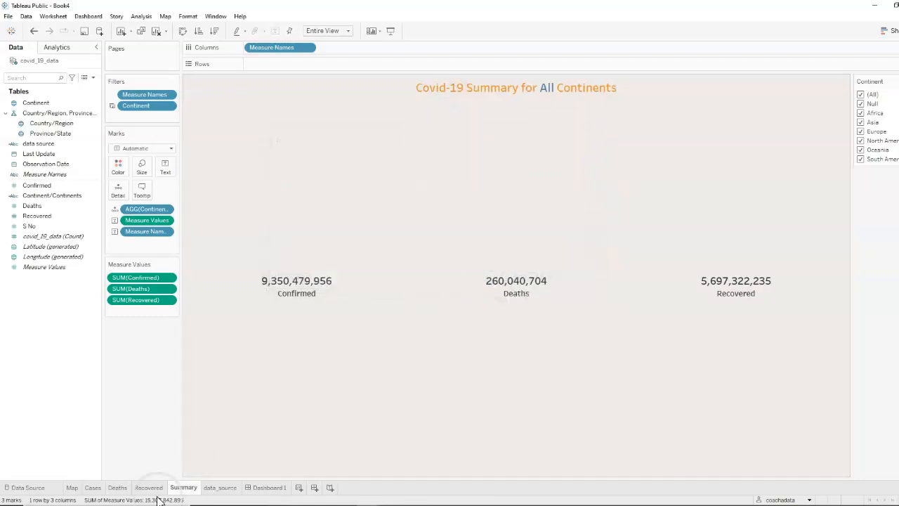
# Step: Filter Dashboard 1 to the Africa continent and check the wording of the summary title
pyautogui.click(271, 487)
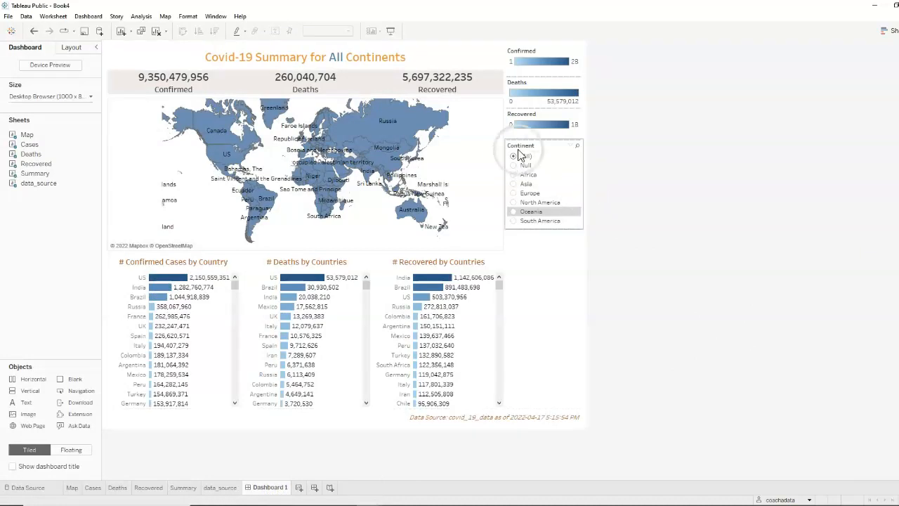
pyautogui.click(419, 65)
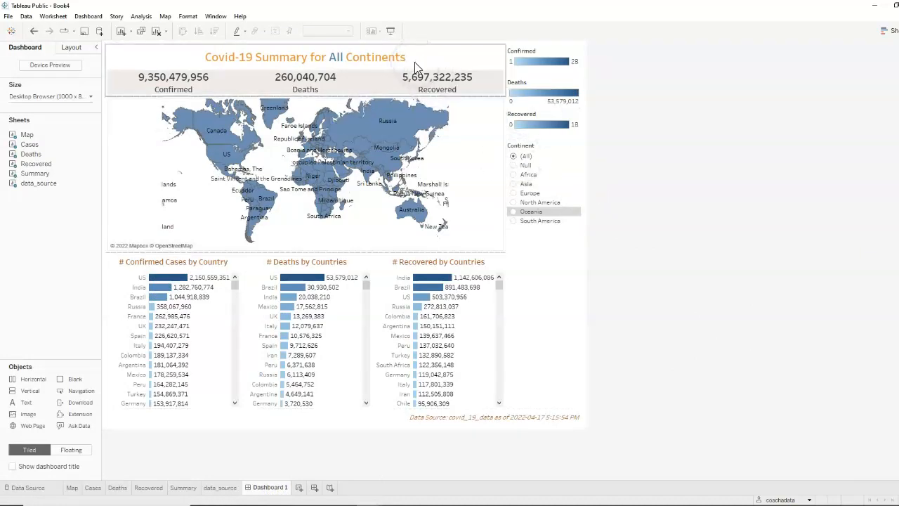
pyautogui.click(514, 177)
pyautogui.click(515, 176)
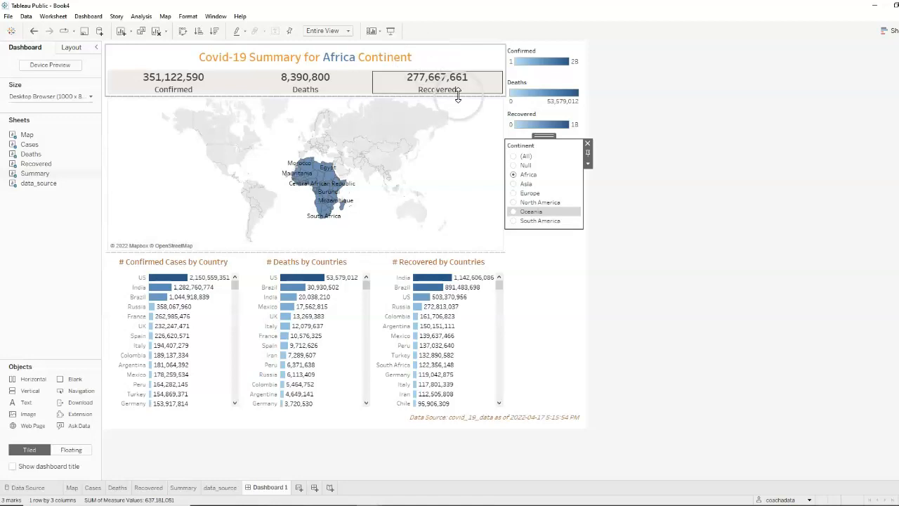
pyautogui.click(661, 151)
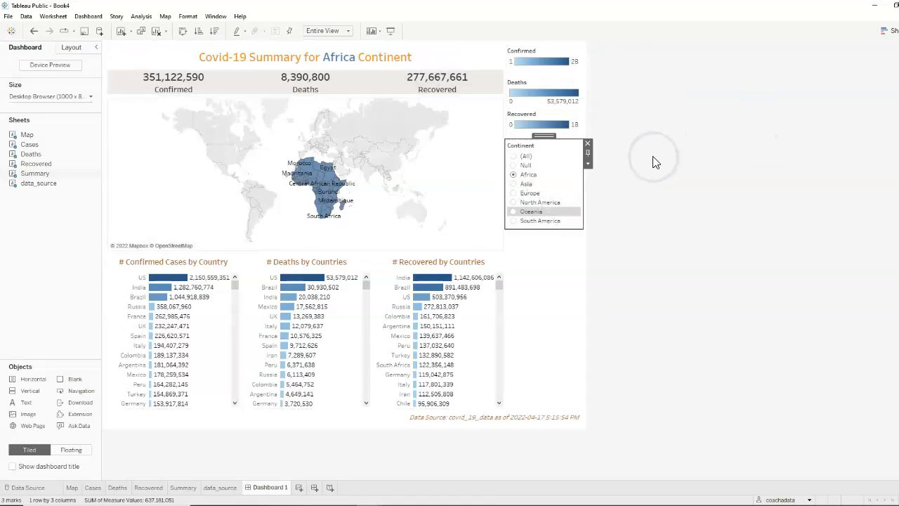
pyautogui.click(537, 173)
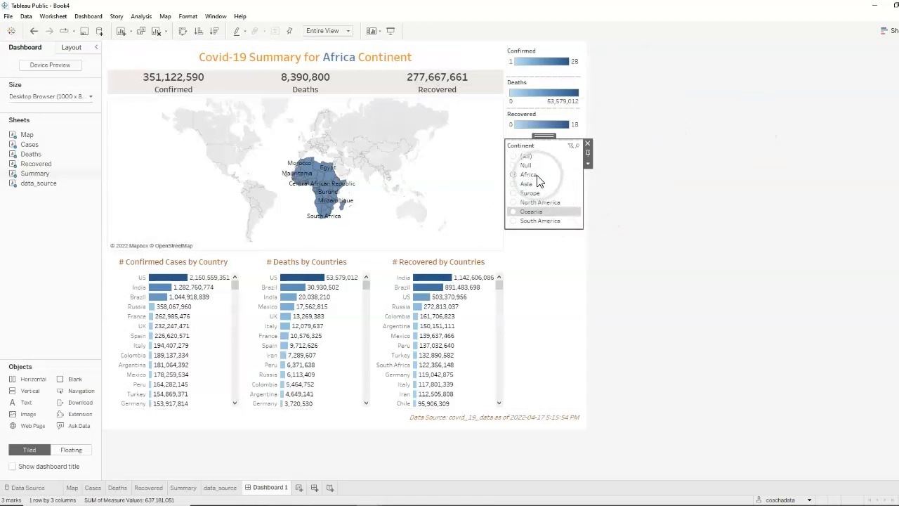
pyautogui.click(514, 182)
pyautogui.click(400, 64)
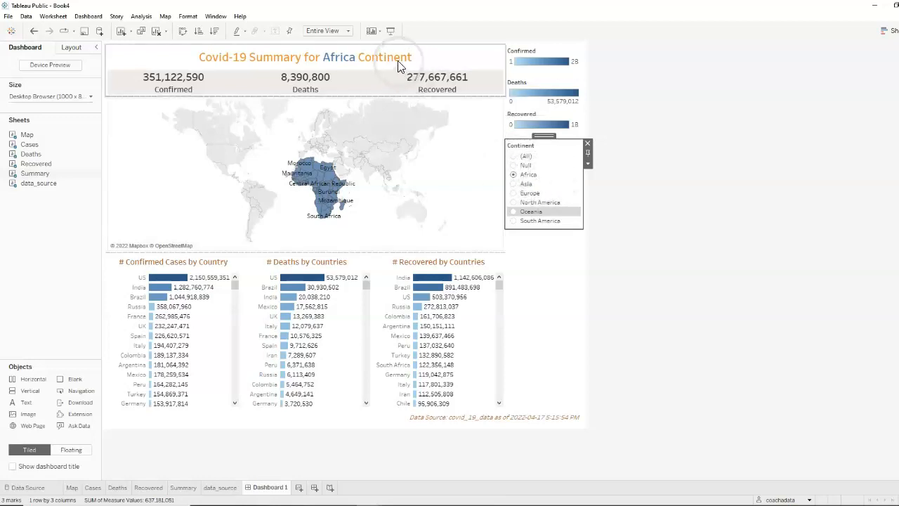
# Step: Return the dashboard's Continent filter to All and check the summary title again
pyautogui.click(542, 201)
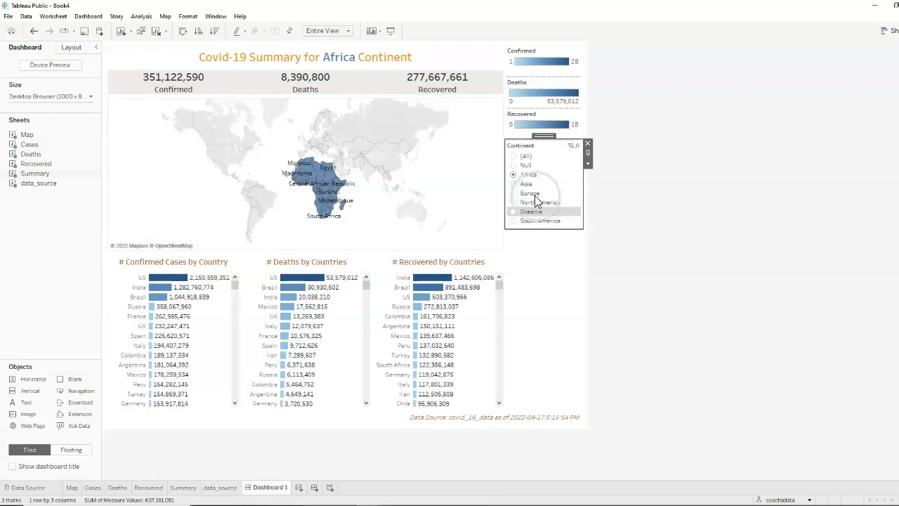
pyautogui.click(518, 160)
pyautogui.click(515, 157)
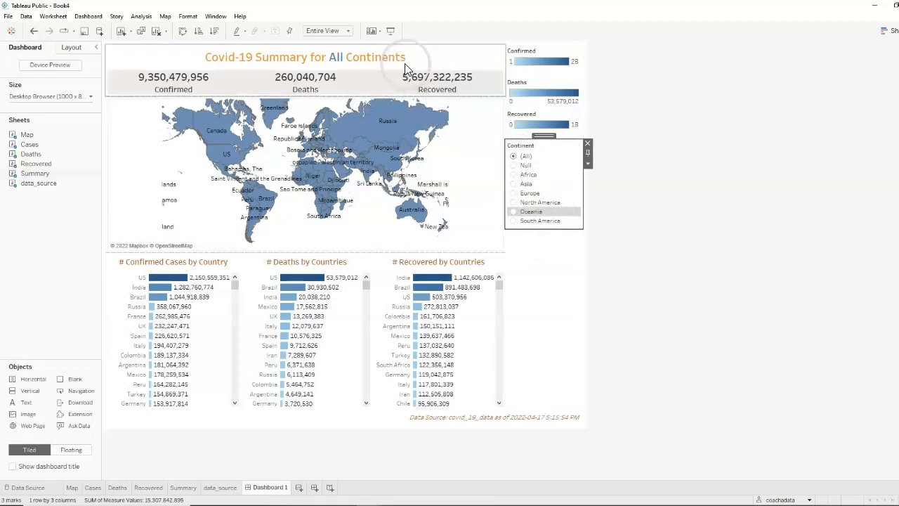
# Step: Remove the Confirmed, Deaths and Recovered color legends from the dashboard
pyautogui.click(678, 221)
pyautogui.click(573, 51)
pyautogui.click(588, 48)
pyautogui.click(567, 53)
pyautogui.click(587, 48)
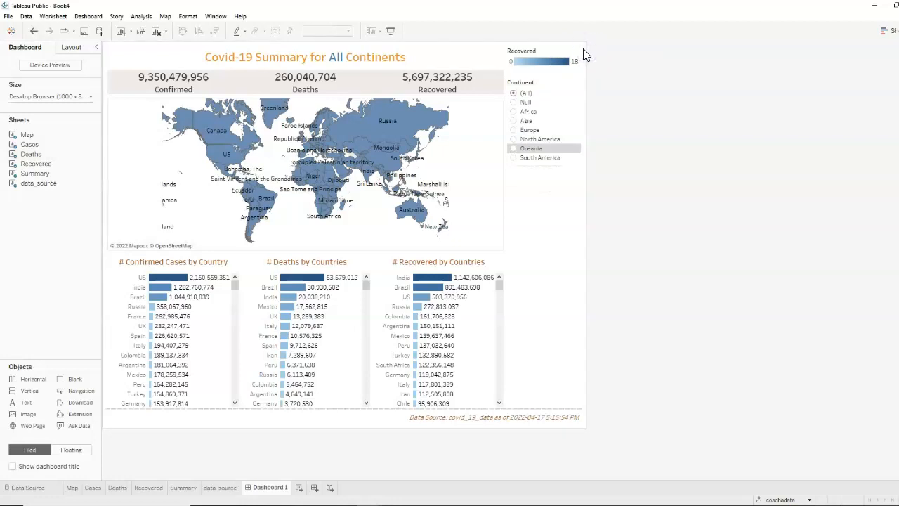
pyautogui.click(567, 53)
pyautogui.click(588, 47)
pyautogui.click(617, 205)
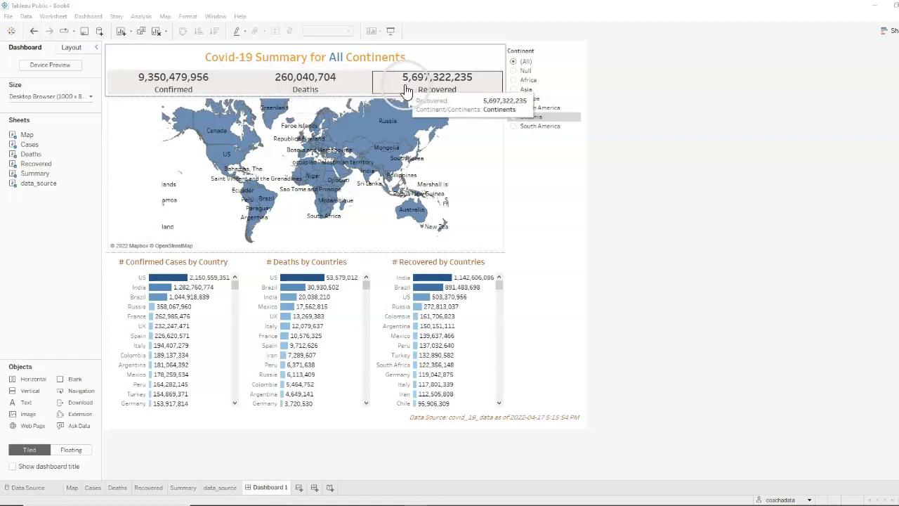
# Step: In the Summary worksheet's text label, set the Measure Values font size to 14 and apply it
pyautogui.click(405, 57)
pyautogui.click(509, 59)
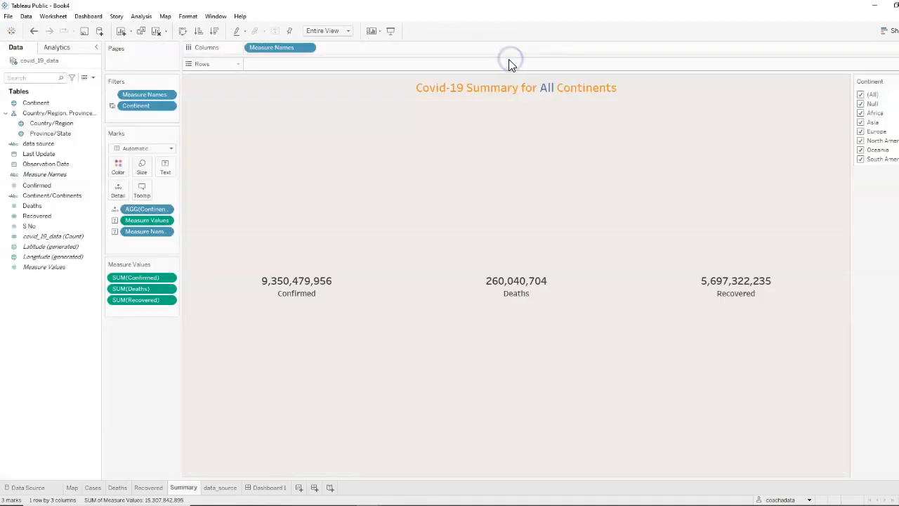
pyautogui.click(165, 167)
pyautogui.click(249, 190)
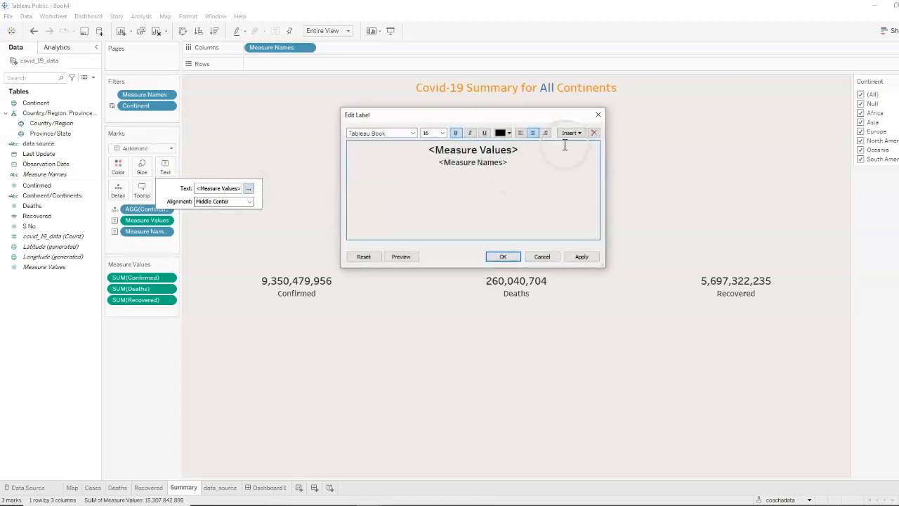
pyautogui.moveTo(534, 151); pyautogui.dragTo(429, 151)
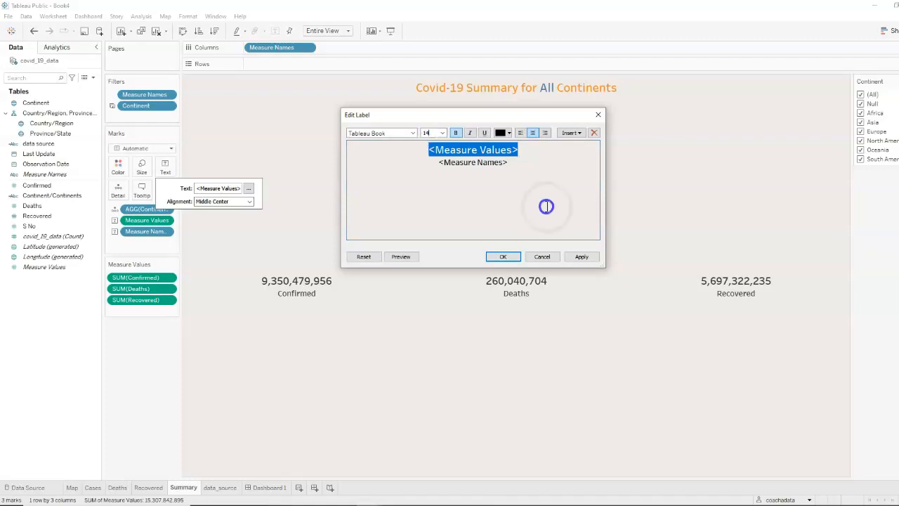
pyautogui.click(583, 257)
# Step: Set the label's Measure Names font size to 10, accept the label, and return to Dashboard 1
pyautogui.click(503, 162)
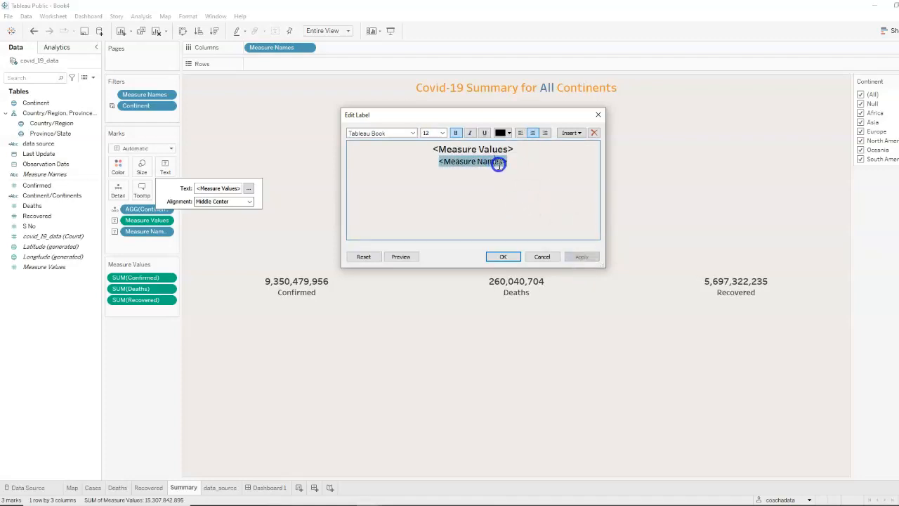
pyautogui.moveTo(503, 162); pyautogui.dragTo(434, 163)
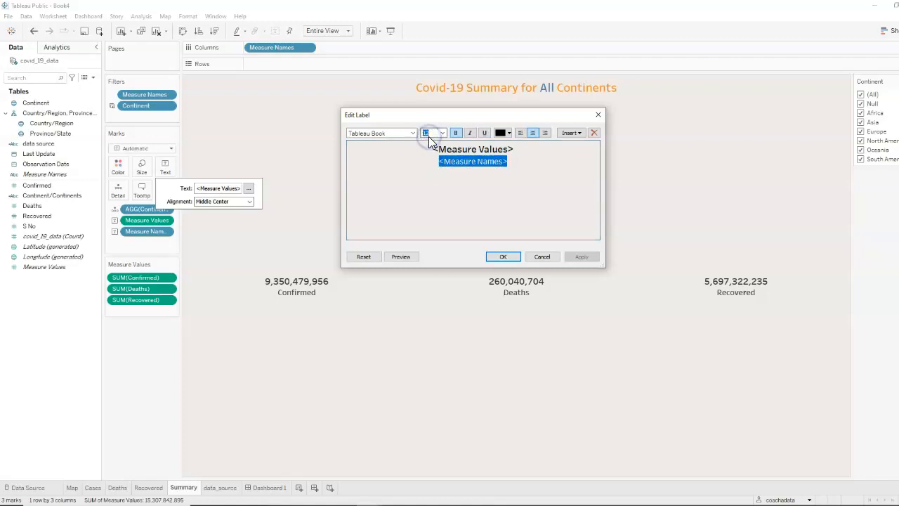
pyautogui.click(506, 256)
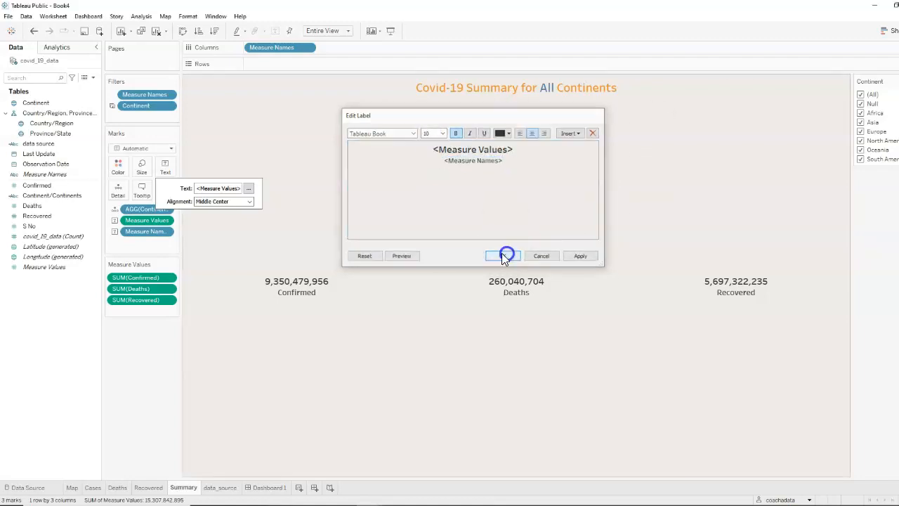
pyautogui.click(14, 426)
pyautogui.click(270, 487)
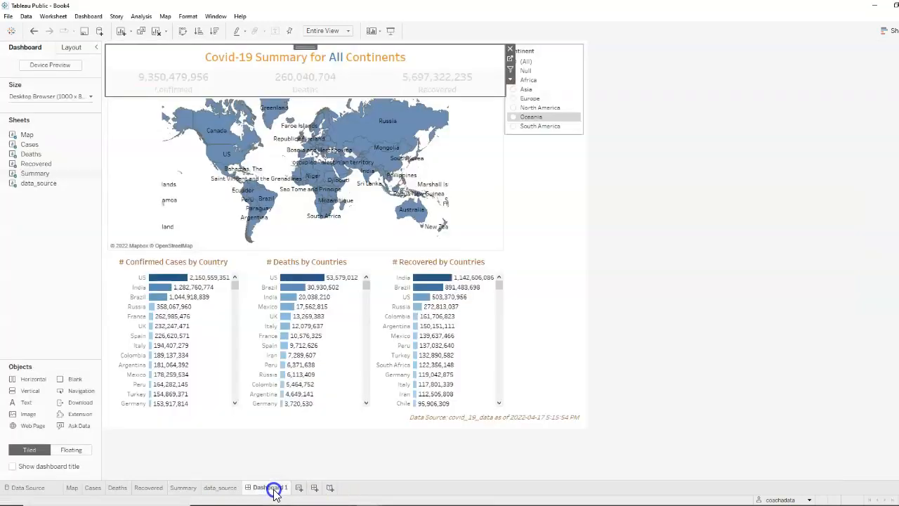
pyautogui.click(757, 199)
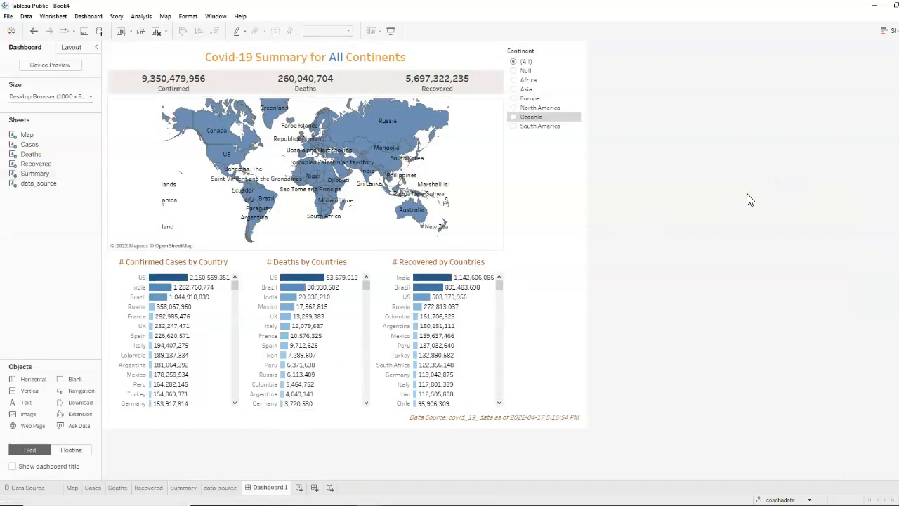
# Step: Make the map slightly taller on the dashboard and shift its contents downward with the Pan tool
pyautogui.click(286, 251)
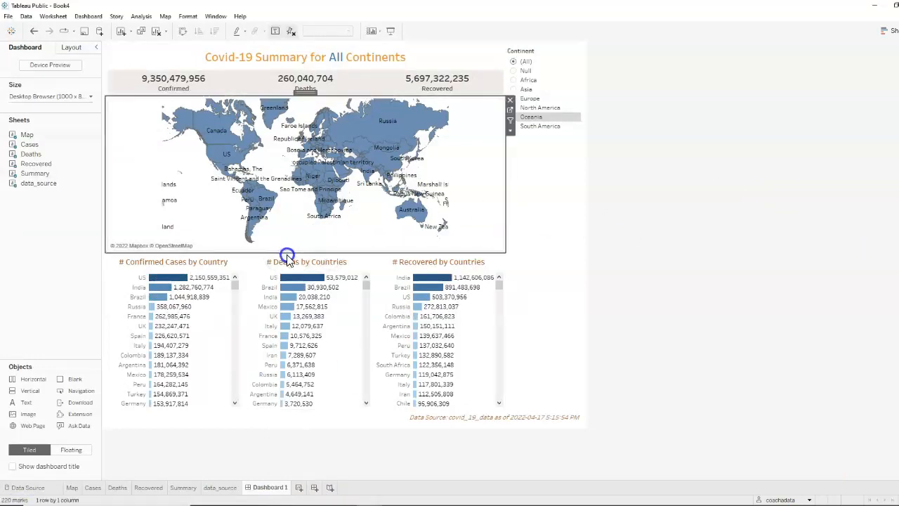
pyautogui.moveTo(299, 252); pyautogui.dragTo(299, 262)
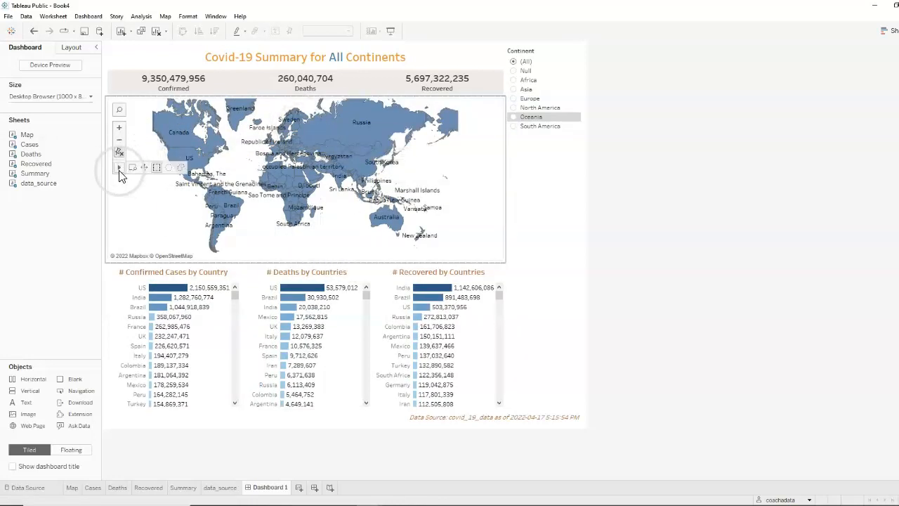
pyautogui.click(144, 168)
pyautogui.moveTo(242, 153); pyautogui.dragTo(250, 180)
pyautogui.click(691, 180)
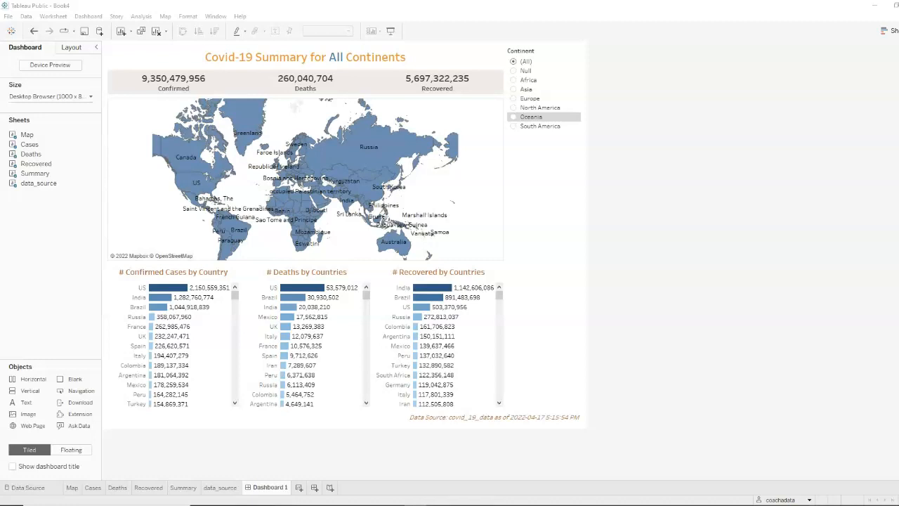
# Step: Show a Country/Region filter on the Map worksheet
pyautogui.click(73, 487)
pyautogui.click(61, 124)
pyautogui.rightClick(98, 124)
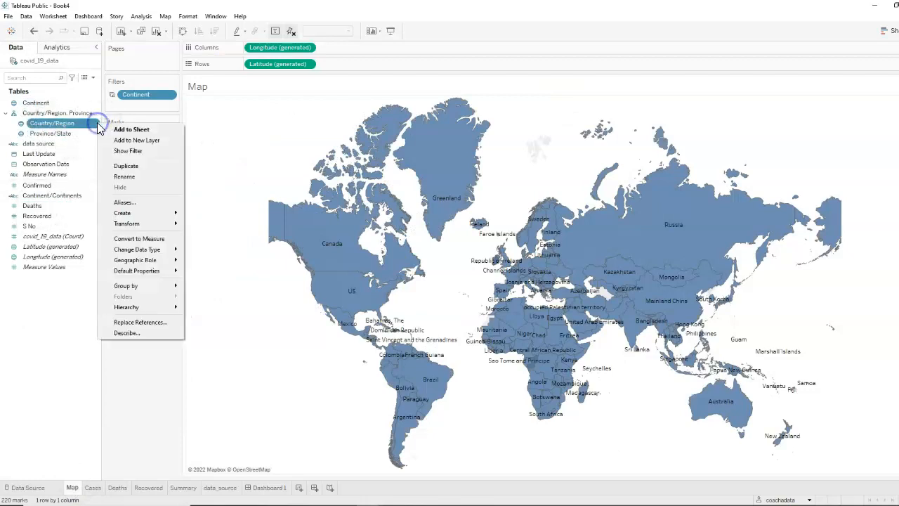
pyautogui.click(128, 152)
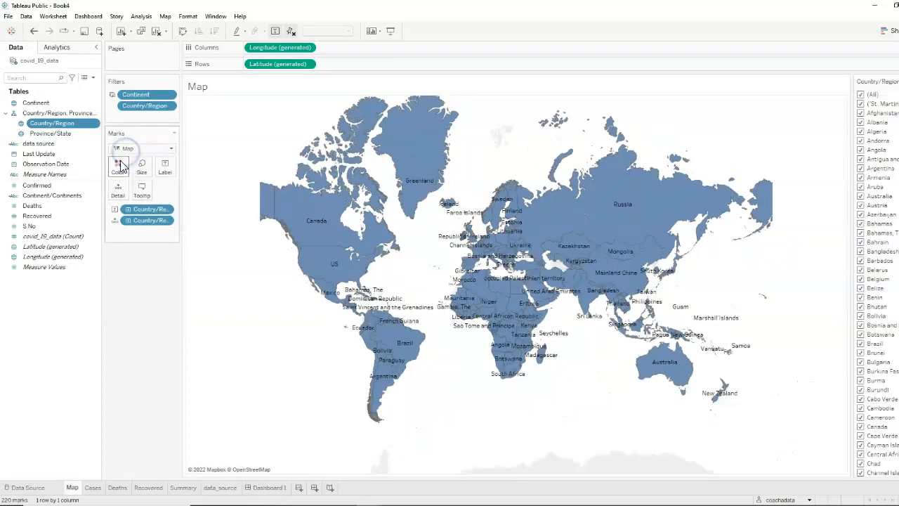
# Step: Show the Recovered sheet's Country/Region filter on Dashboard 1 and set it to Multiple Values (dropdown)
pyautogui.click(280, 491)
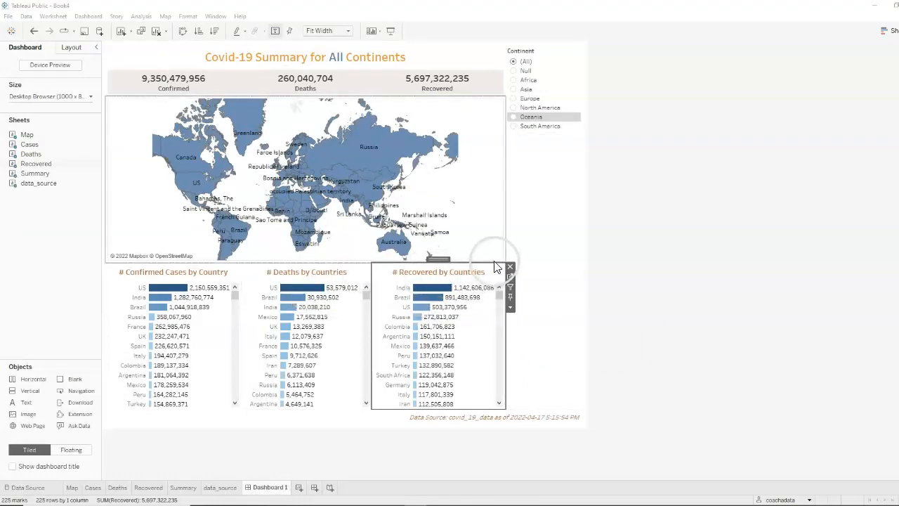
pyautogui.click(511, 309)
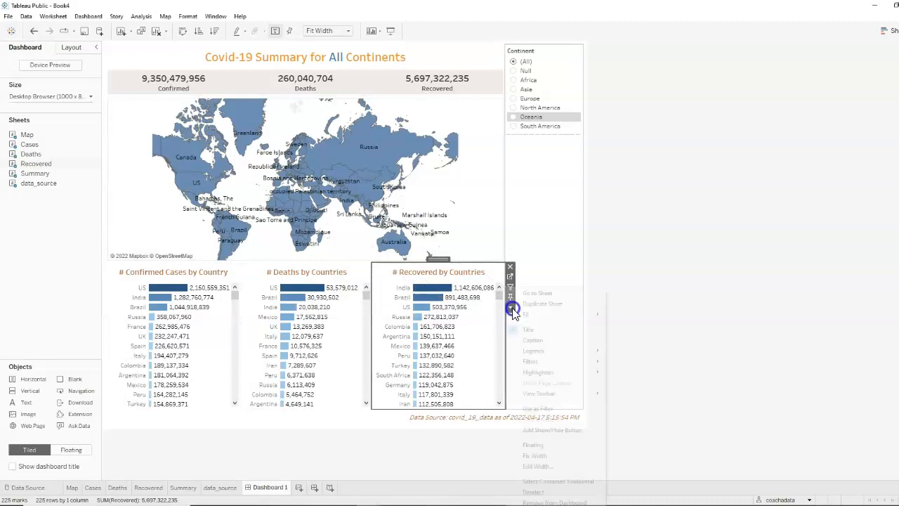
pyautogui.moveTo(536, 365)
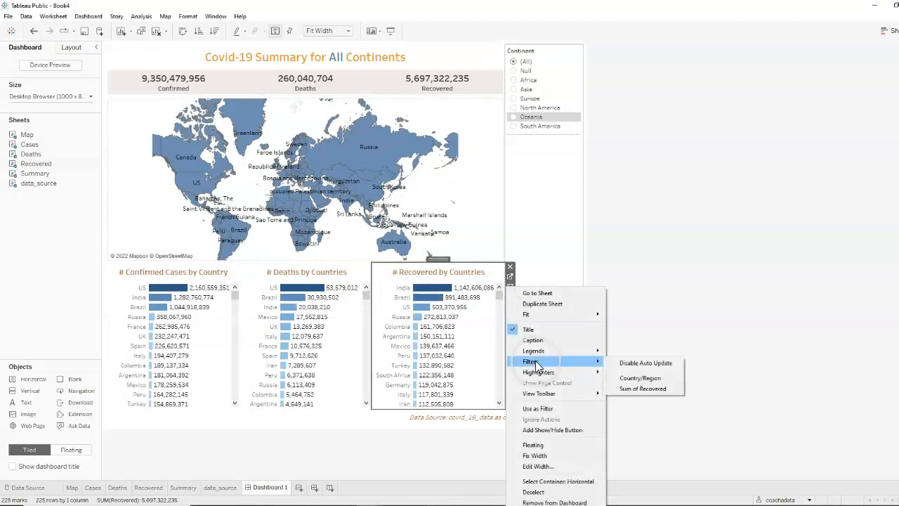
pyautogui.click(641, 378)
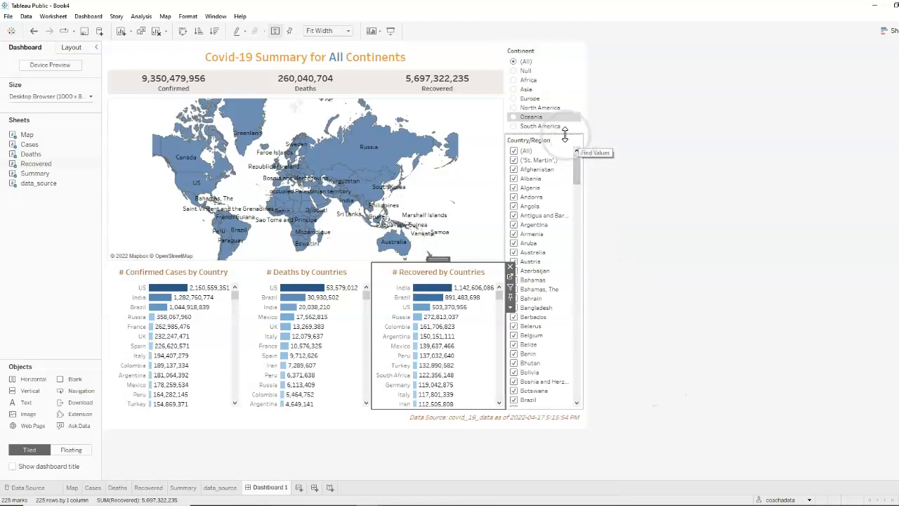
pyautogui.click(588, 159)
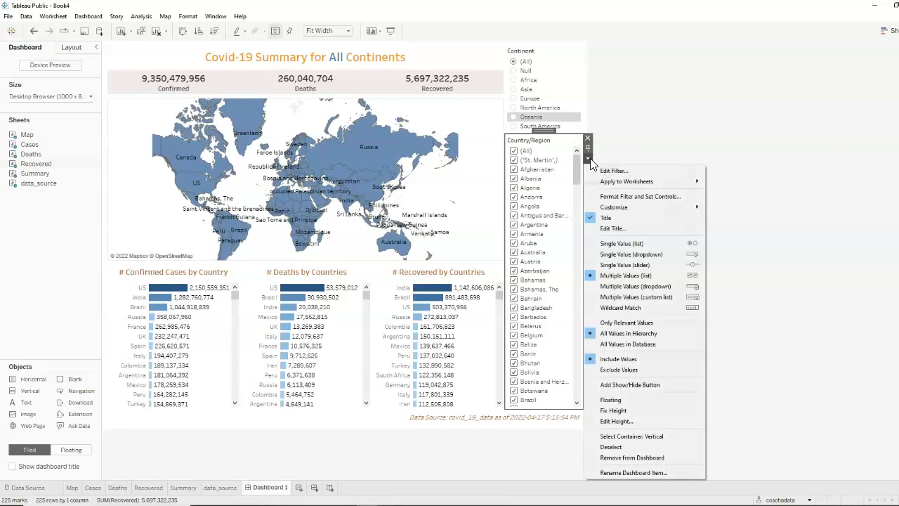
pyautogui.click(633, 287)
# Step: Apply the Country/Region filter to the Cases and Deaths worksheets as well as Recovered
pyautogui.click(588, 160)
pyautogui.moveTo(632, 181)
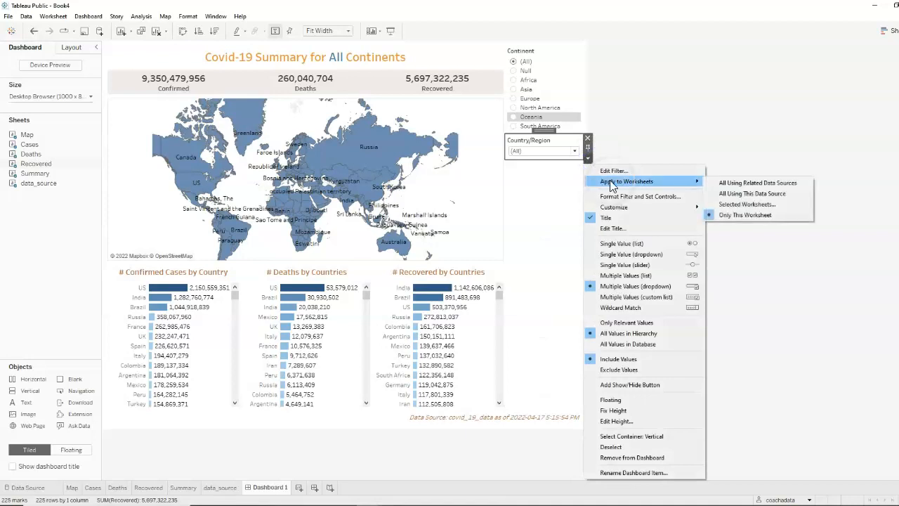
pyautogui.click(764, 210)
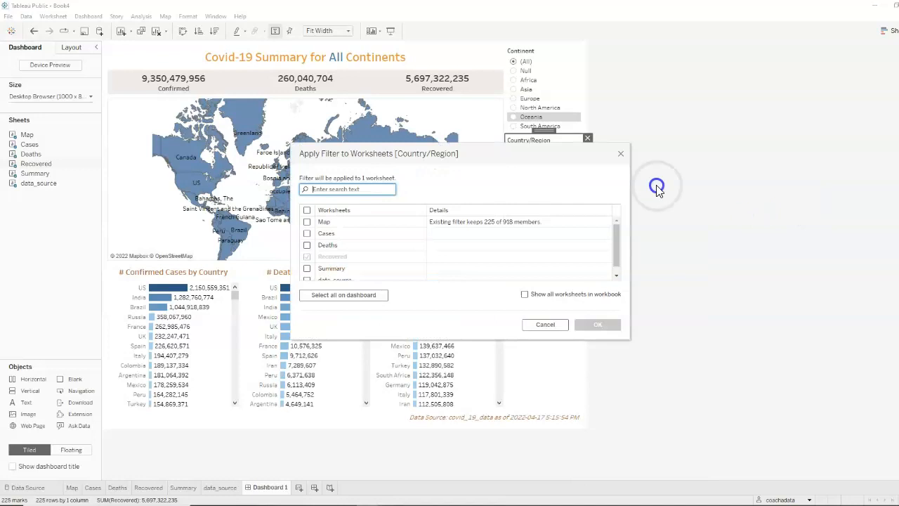
pyautogui.moveTo(525, 146); pyautogui.dragTo(704, 118)
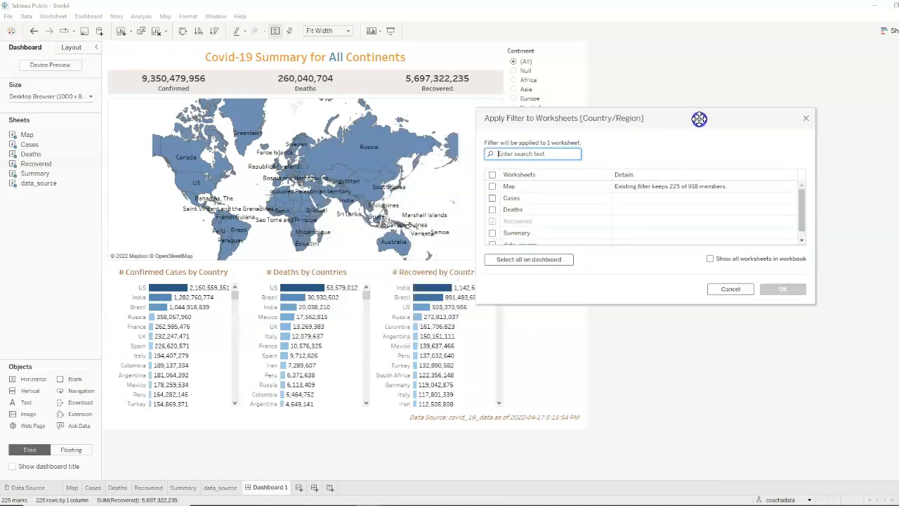
pyautogui.click(493, 198)
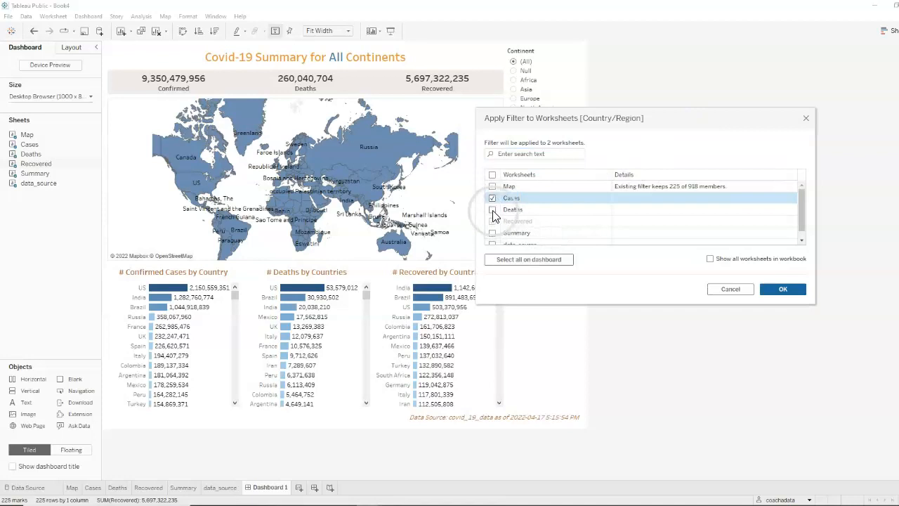
pyautogui.click(493, 210)
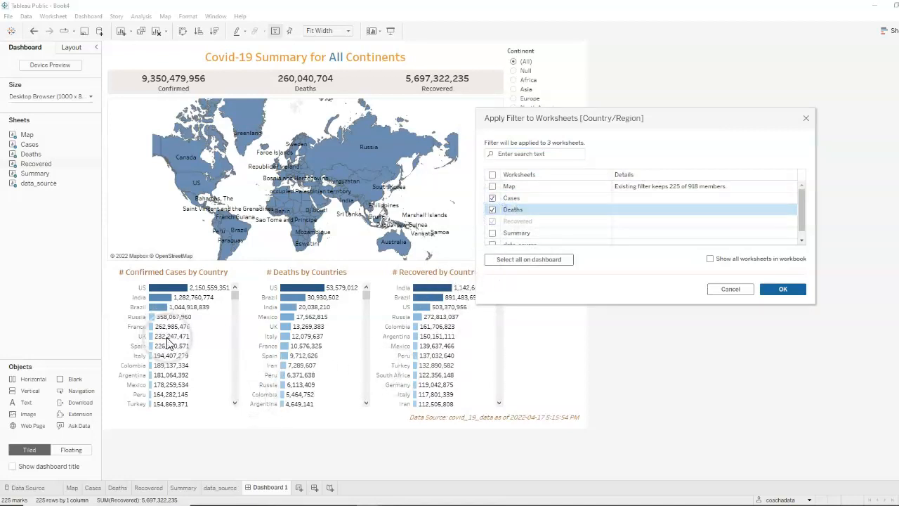
pyautogui.click(794, 291)
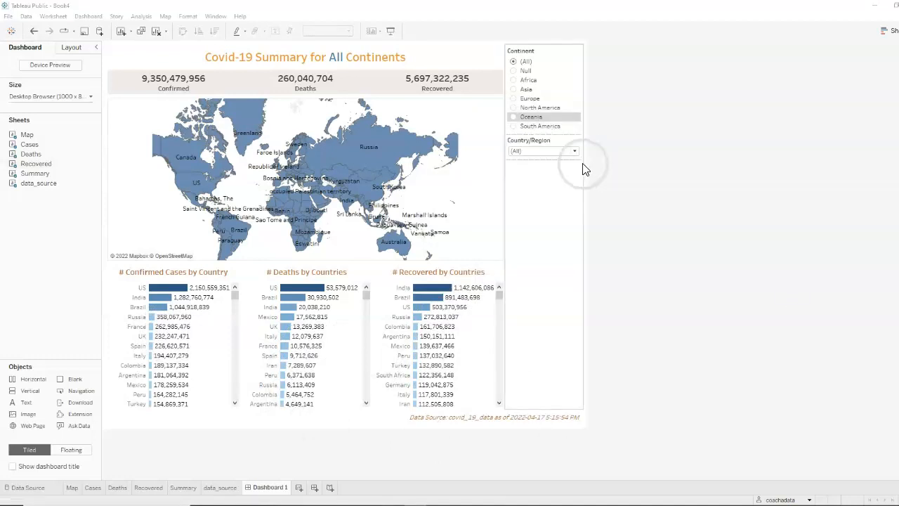
# Step: Clear all countries in the Country/Region filter and select only Belgium, Bolivia, Austria and Samoa
pyautogui.click(574, 151)
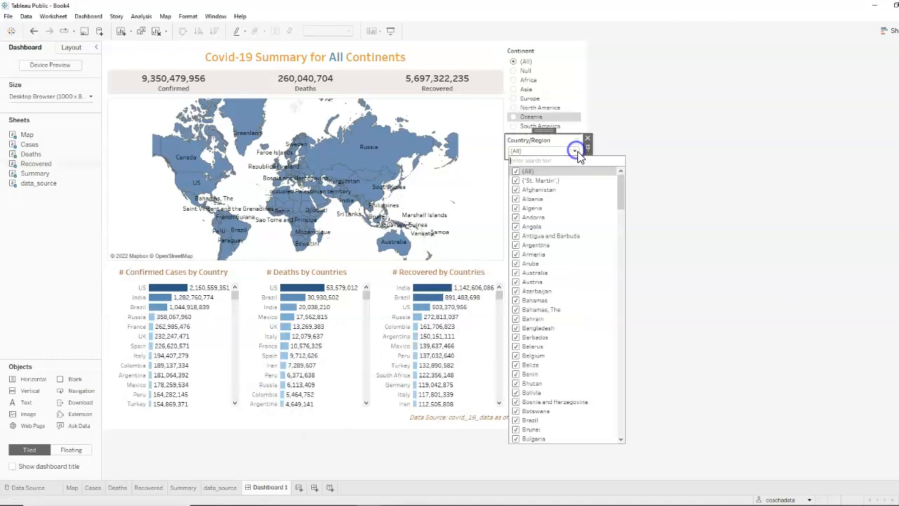
pyautogui.click(518, 172)
pyautogui.moveTo(621, 198); pyautogui.dragTo(622, 209)
pyautogui.click(517, 273)
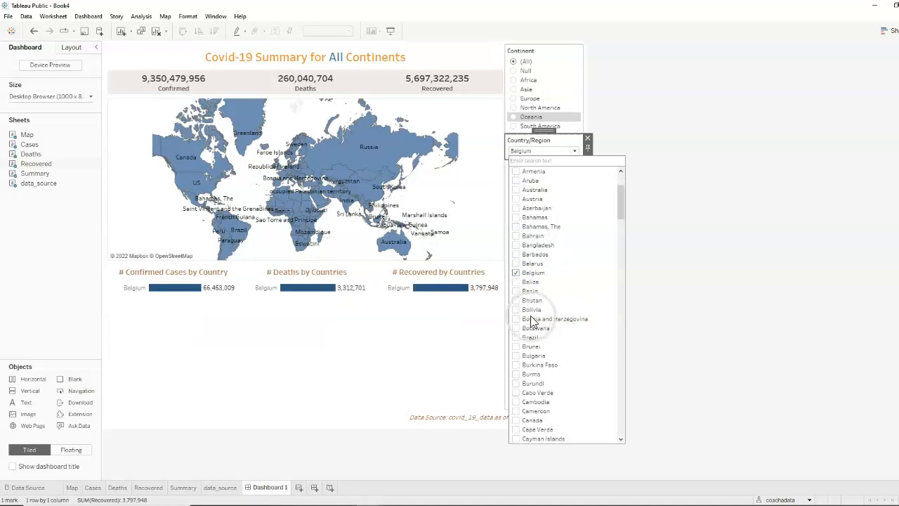
pyautogui.click(517, 310)
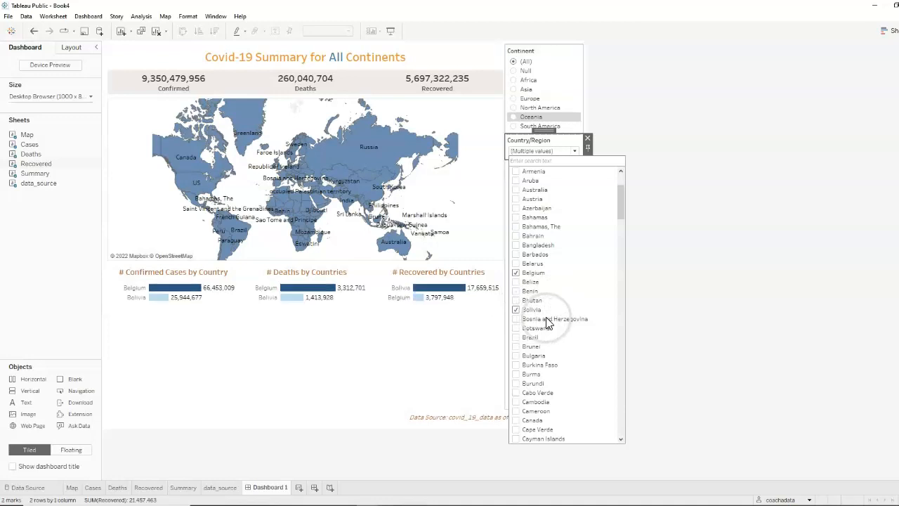
pyautogui.click(516, 199)
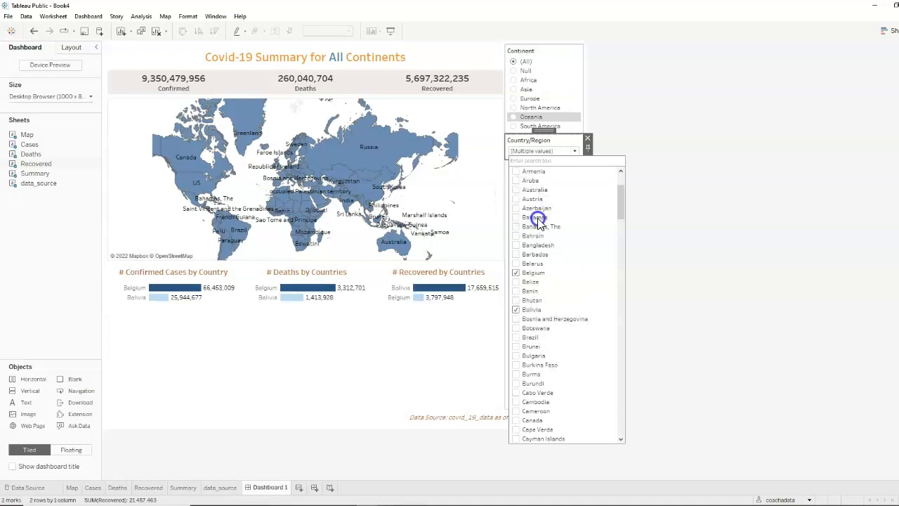
pyautogui.moveTo(621, 208); pyautogui.dragTo(621, 371)
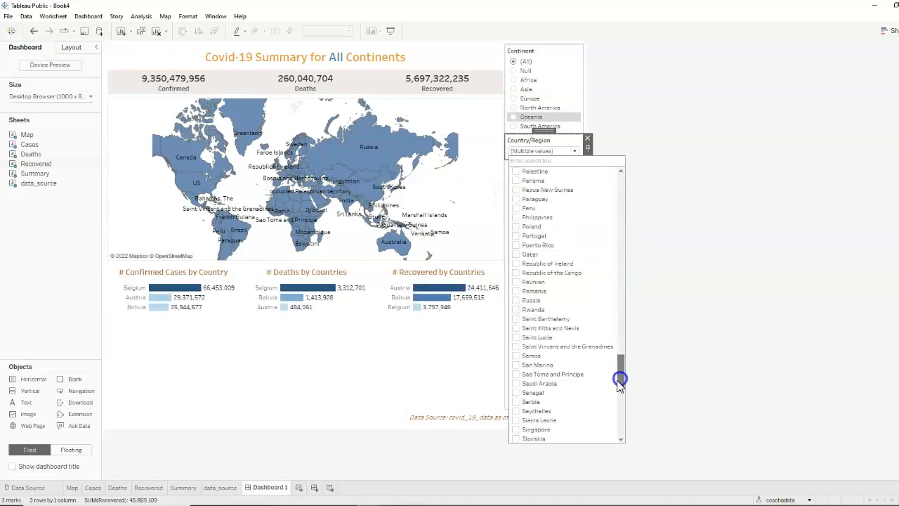
pyautogui.click(517, 356)
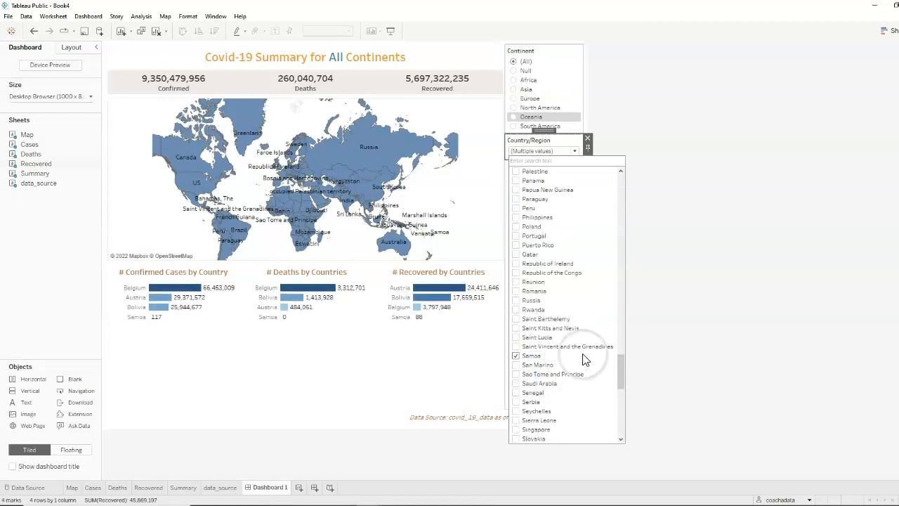
# Step: Reset the Country/Region filter to show all countries again
pyautogui.scroll(6, 620, 357)
pyautogui.moveTo(620, 356); pyautogui.dragTo(627, 182)
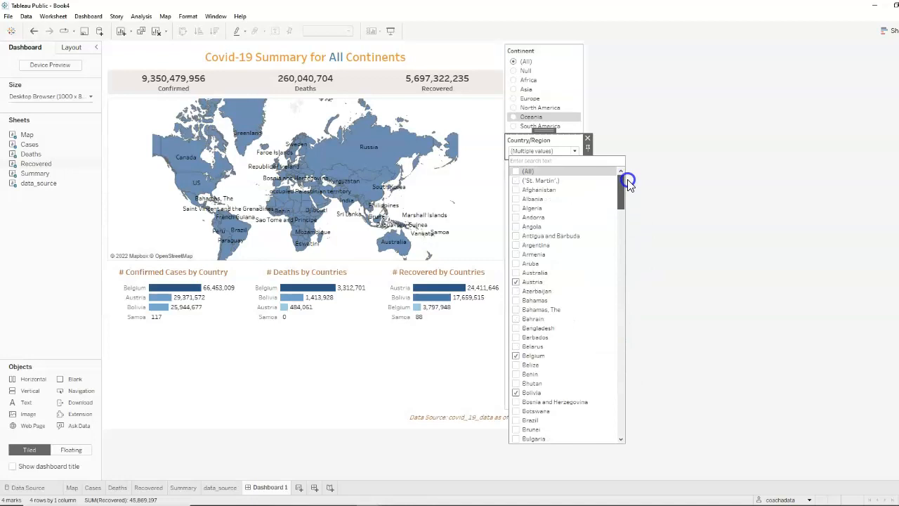
pyautogui.click(574, 143)
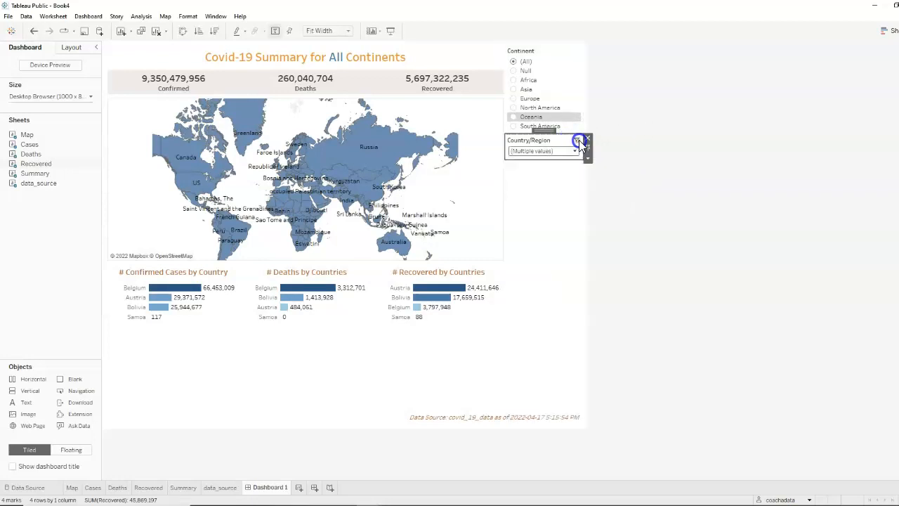
pyautogui.click(579, 140)
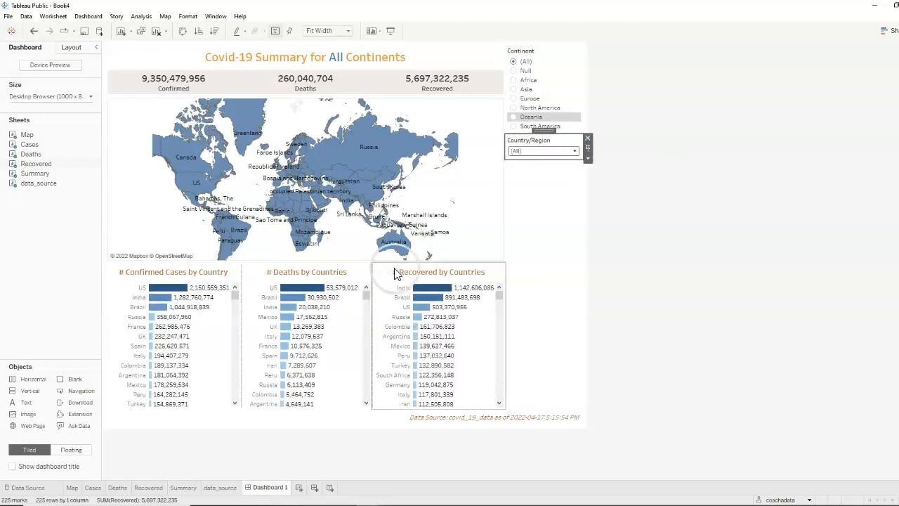
pyautogui.click(669, 289)
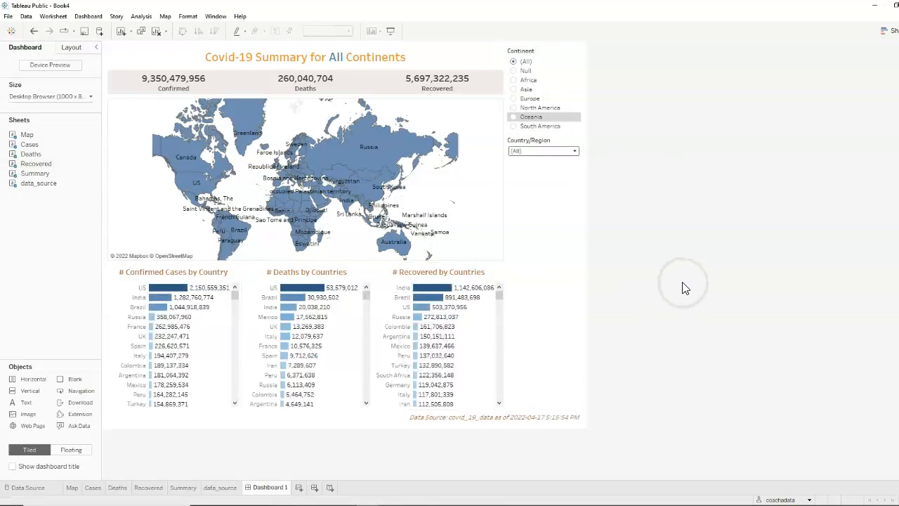
pyautogui.click(385, 275)
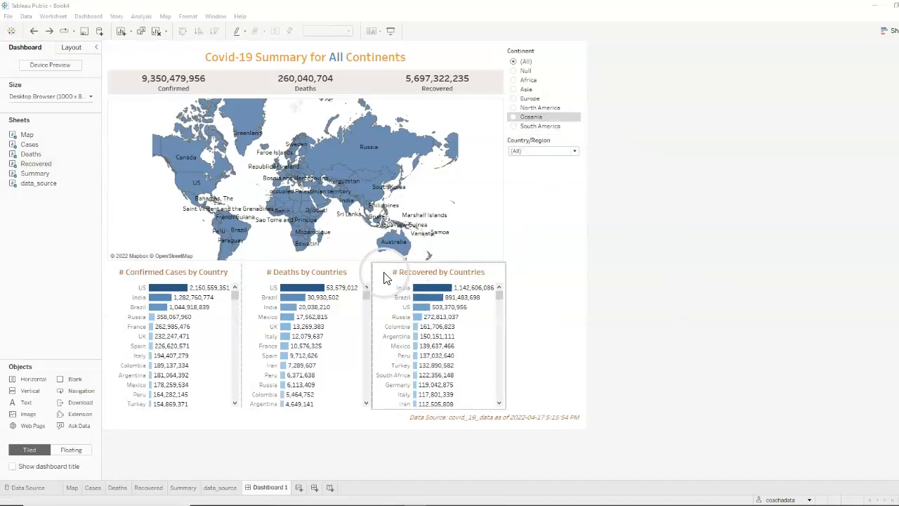
pyautogui.moveTo(456, 362)
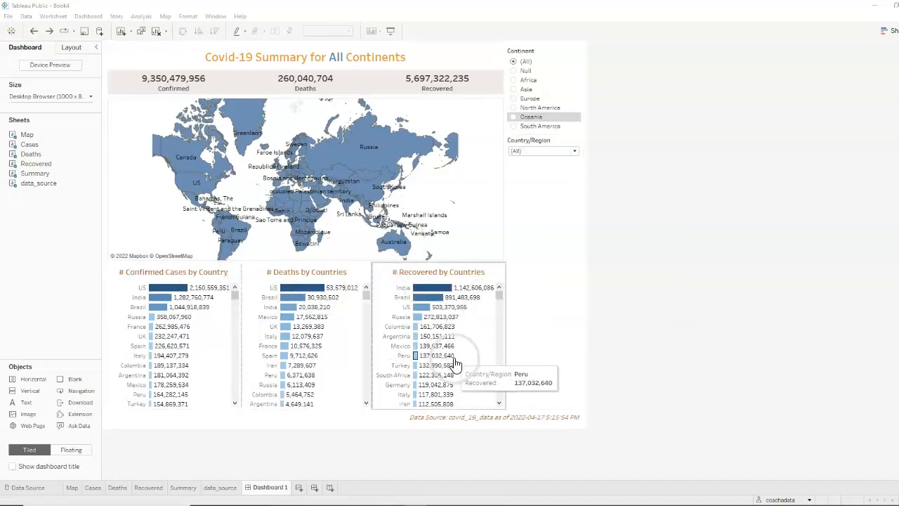
# Step: Make the Country/Region filter floating and place it beside the Recovered by Countries chart's title
pyautogui.click(553, 144)
pyautogui.click(588, 161)
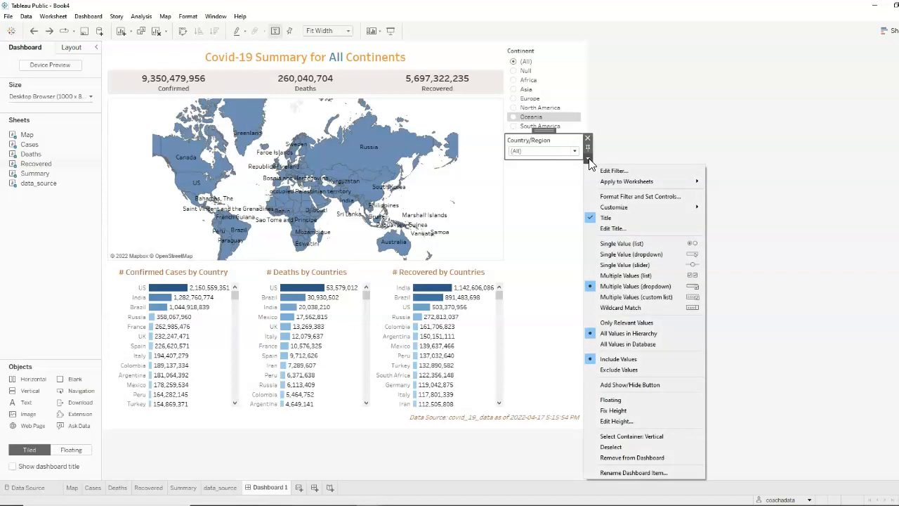
pyautogui.click(611, 400)
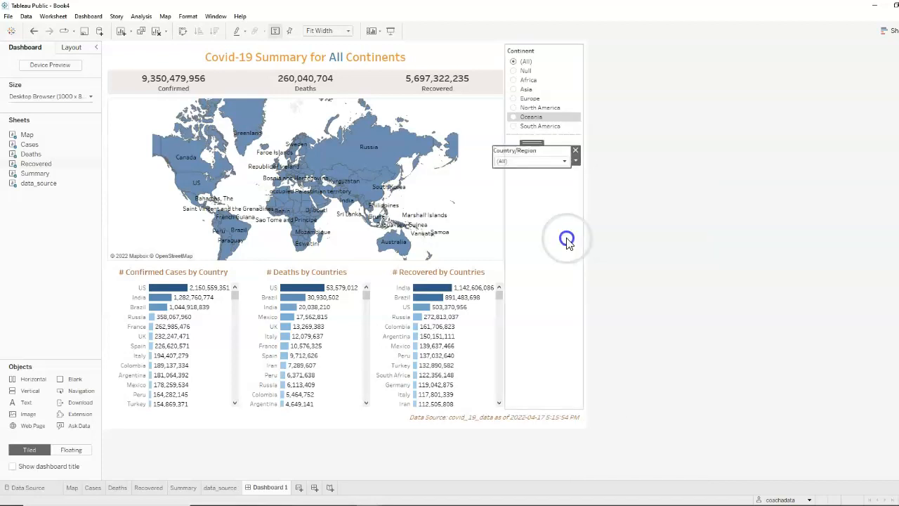
pyautogui.moveTo(536, 143); pyautogui.dragTo(547, 257)
# Step: Retitle the Country/Region filter "Select Country" and format the title as bold, size 12, in the recent brown-orange color
pyautogui.doubleClick(548, 267)
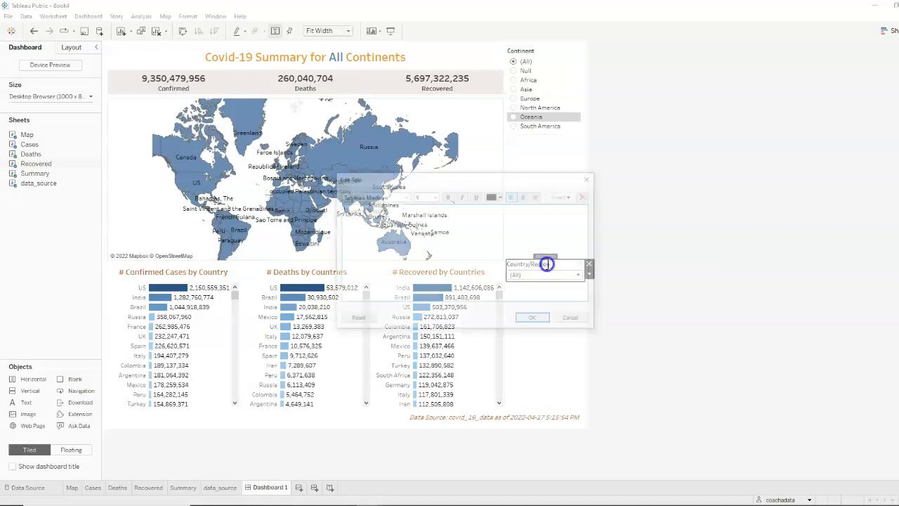
pyautogui.moveTo(389, 210); pyautogui.dragTo(284, 210)
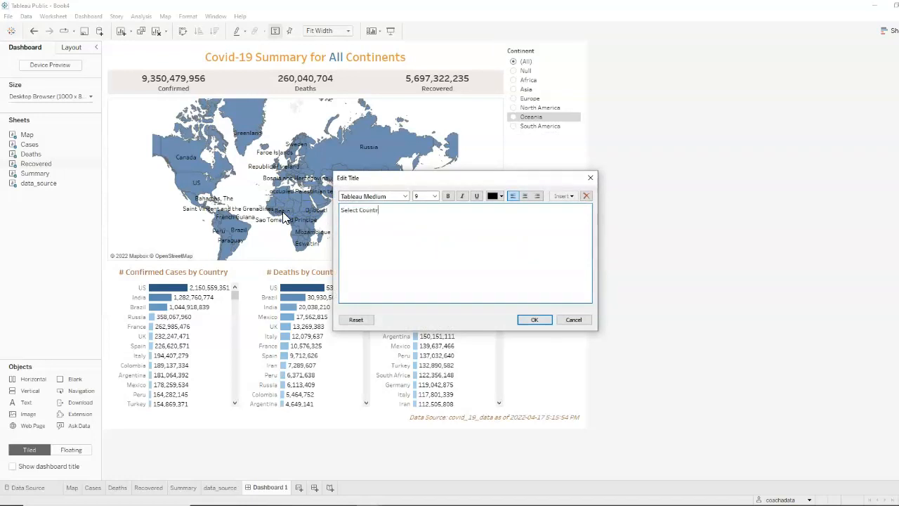
pyautogui.moveTo(414, 219); pyautogui.dragTo(297, 208)
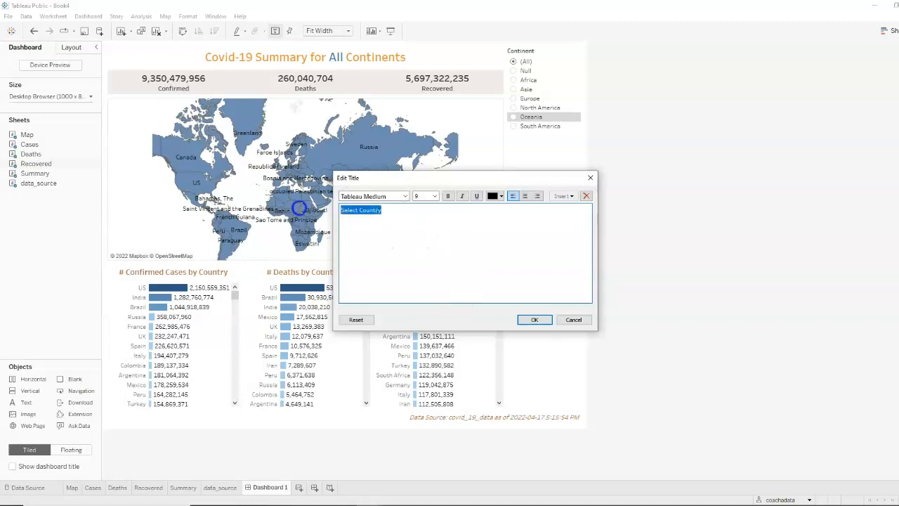
pyautogui.click(448, 196)
pyautogui.click(417, 196)
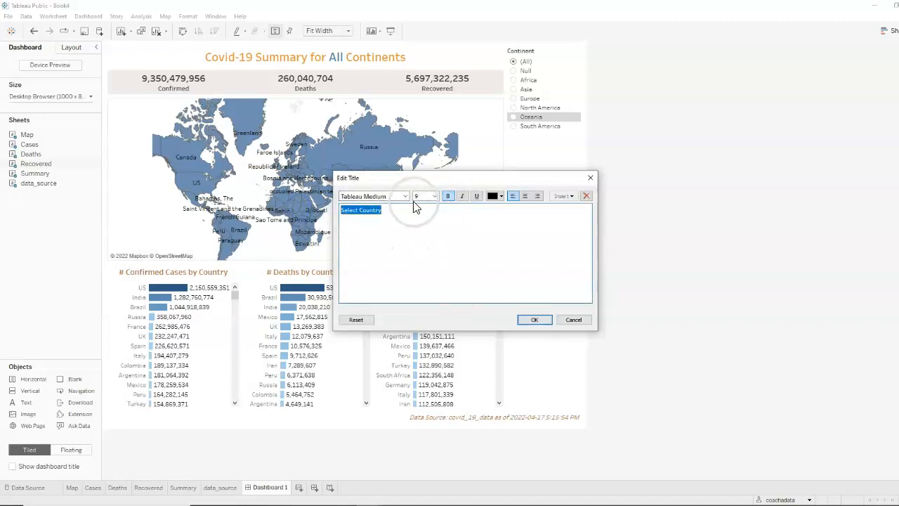
pyautogui.click(430, 262)
pyautogui.click(502, 196)
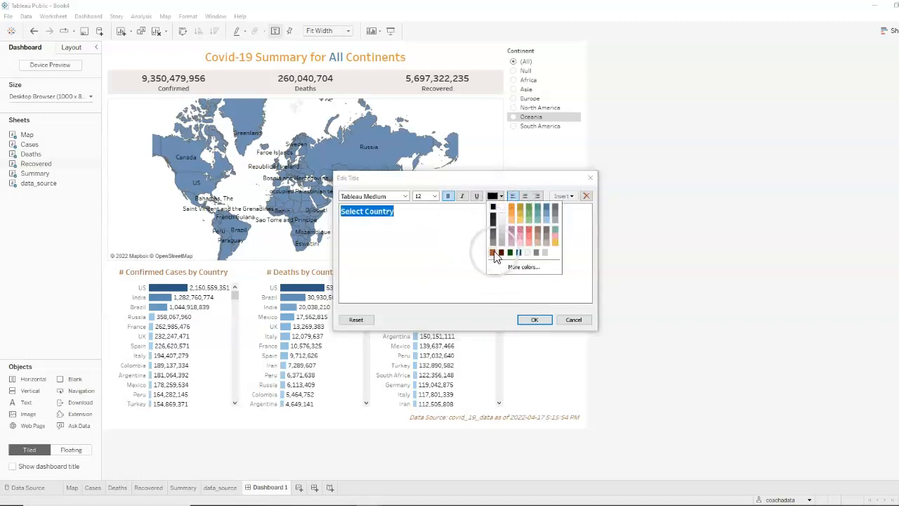
pyautogui.click(494, 254)
pyautogui.click(534, 321)
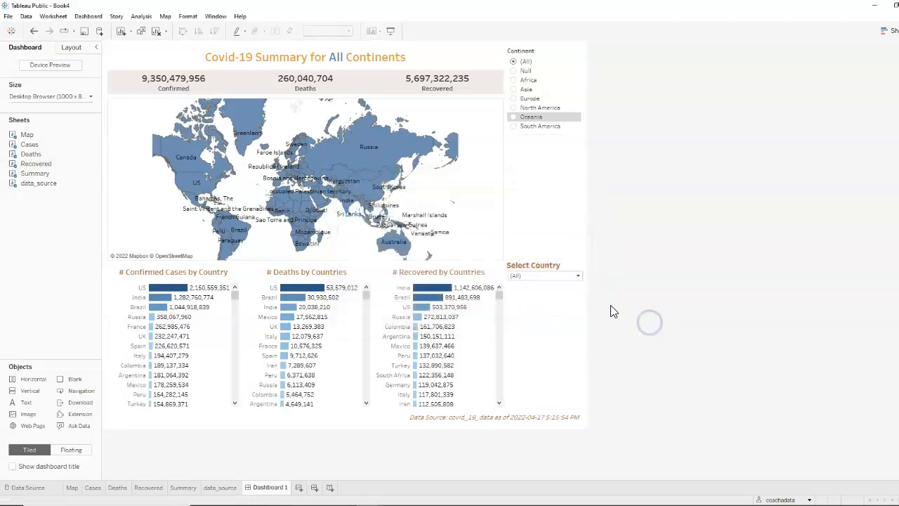
# Step: Remove the bold formatting from the Select Country filter title
pyautogui.doubleClick(545, 265)
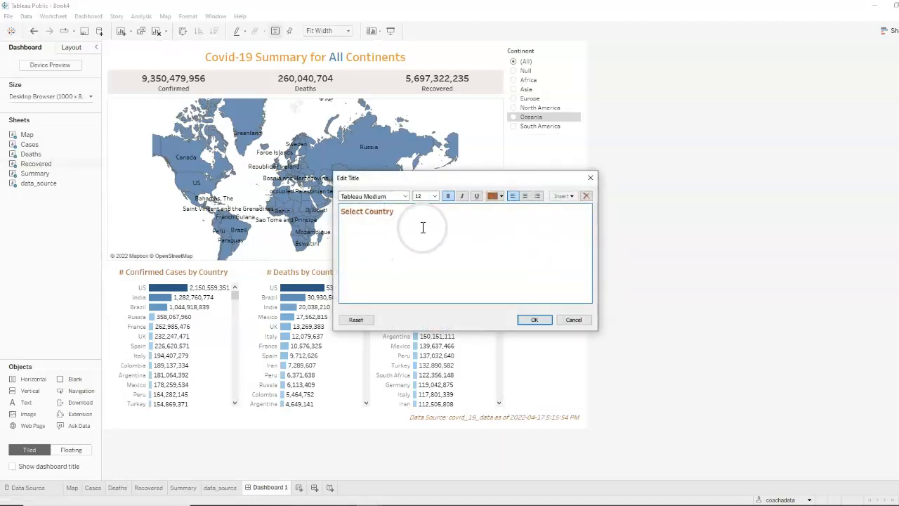
pyautogui.moveTo(421, 226); pyautogui.dragTo(330, 211)
pyautogui.click(448, 197)
pyautogui.click(531, 320)
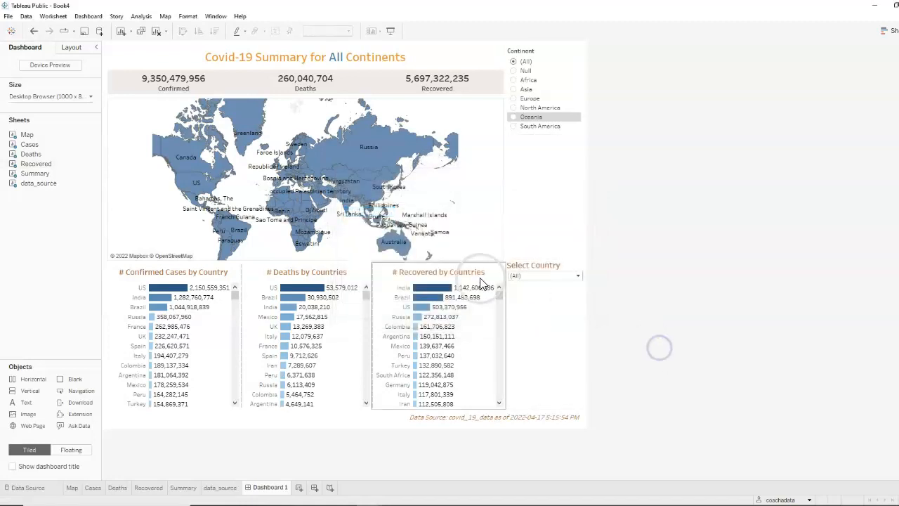
# Step: Center-align the Select Country filter title
pyautogui.click(532, 266)
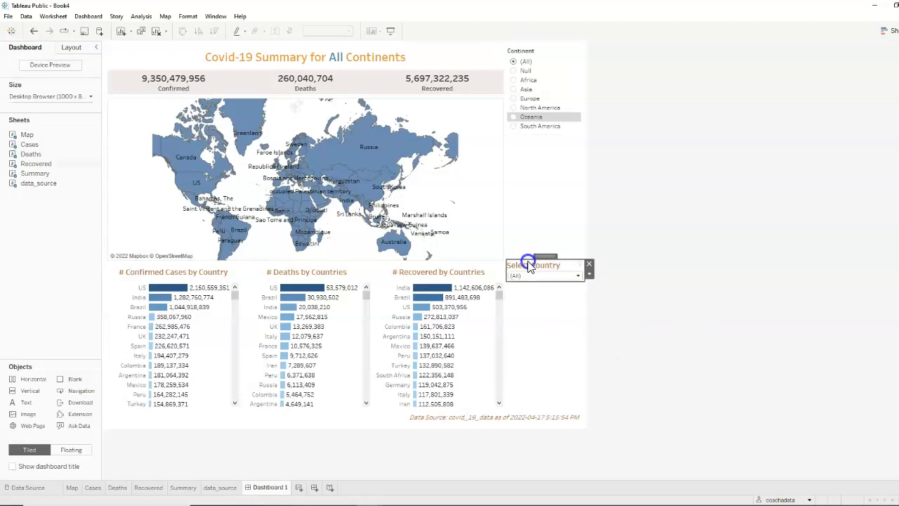
pyautogui.doubleClick(532, 266)
pyautogui.moveTo(422, 228); pyautogui.dragTo(331, 211)
pyautogui.click(525, 196)
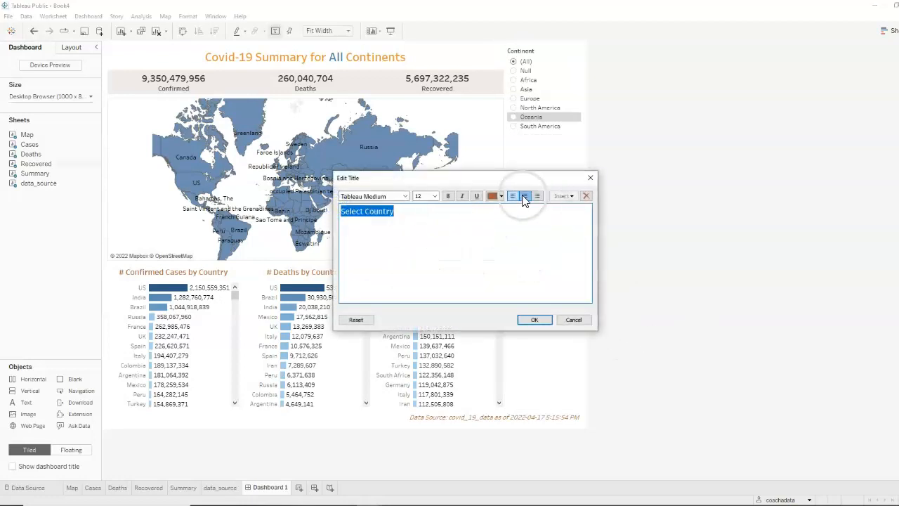
pyautogui.click(534, 319)
pyautogui.click(681, 298)
# Step: Change the Continent filter's title text to "Select Continent"
pyautogui.click(533, 54)
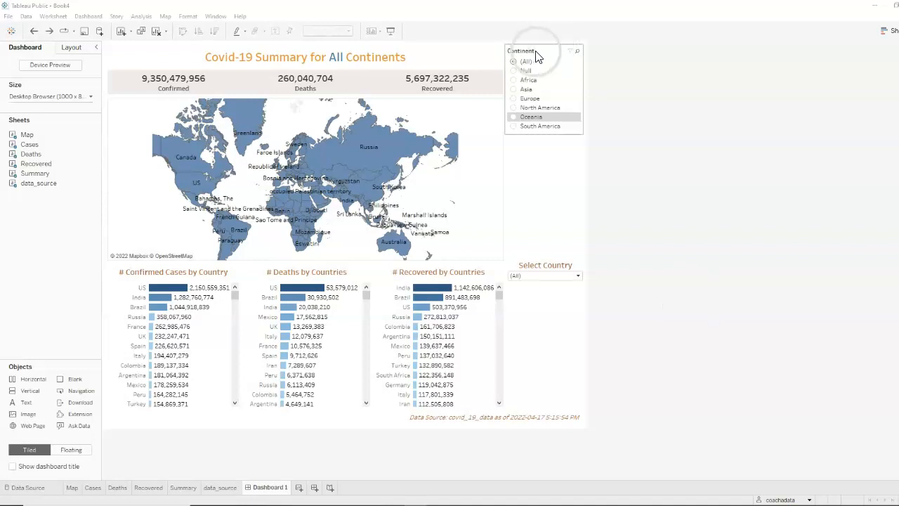
pyautogui.doubleClick(538, 56)
pyautogui.moveTo(381, 213); pyautogui.dragTo(296, 212)
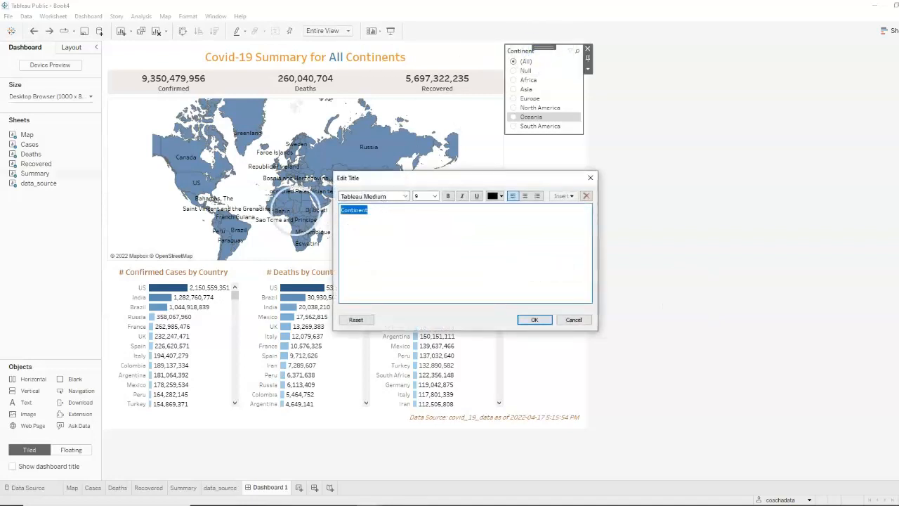
pyautogui.click(347, 222)
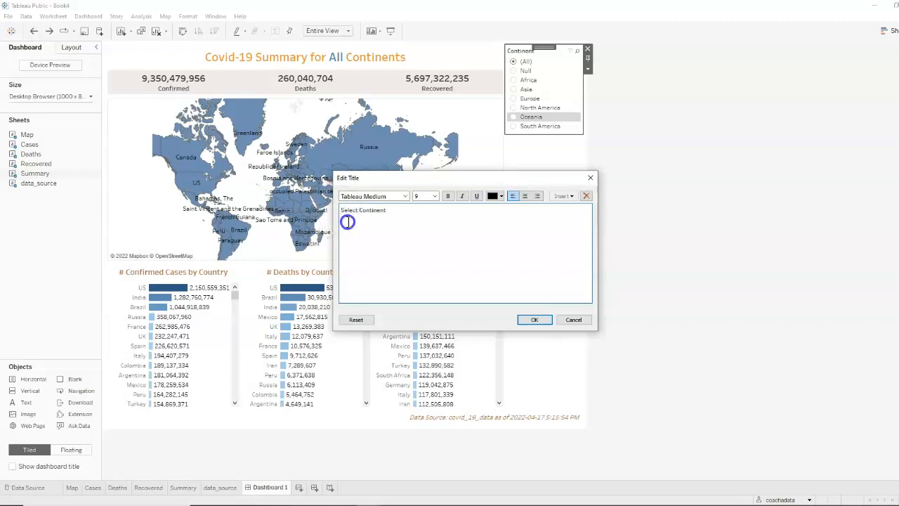
# Step: Format the Select Continent title at size 12 in green and apply the title changes
pyautogui.moveTo(406, 224); pyautogui.dragTo(326, 212)
pyautogui.moveTo(431, 217); pyautogui.dragTo(333, 201)
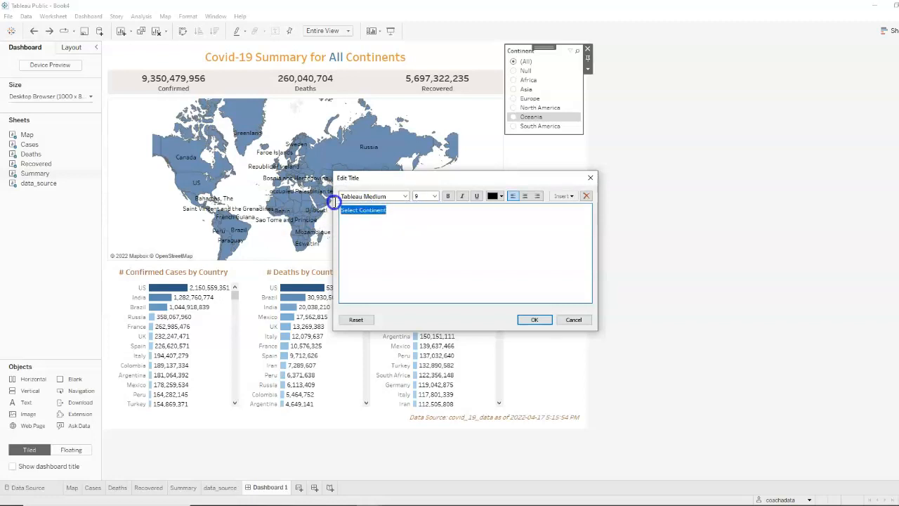
pyautogui.click(420, 197)
pyautogui.write('12')
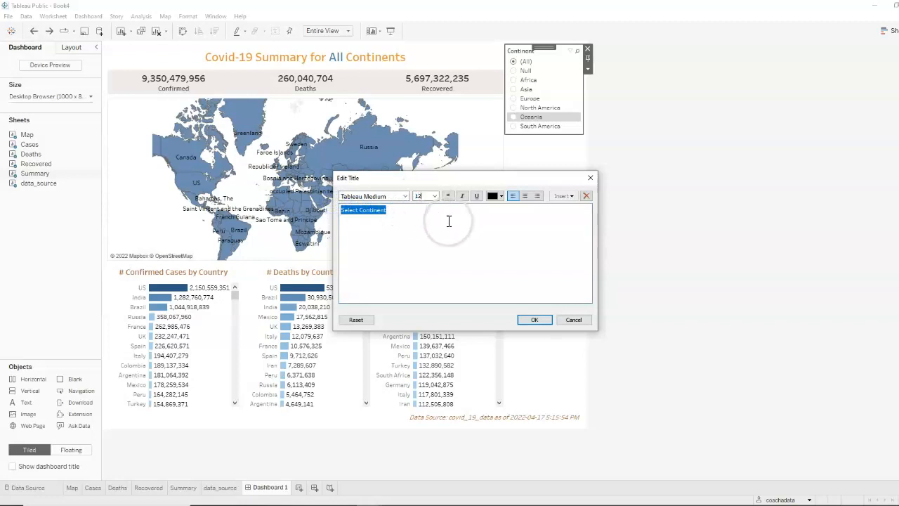
pyautogui.click(501, 196)
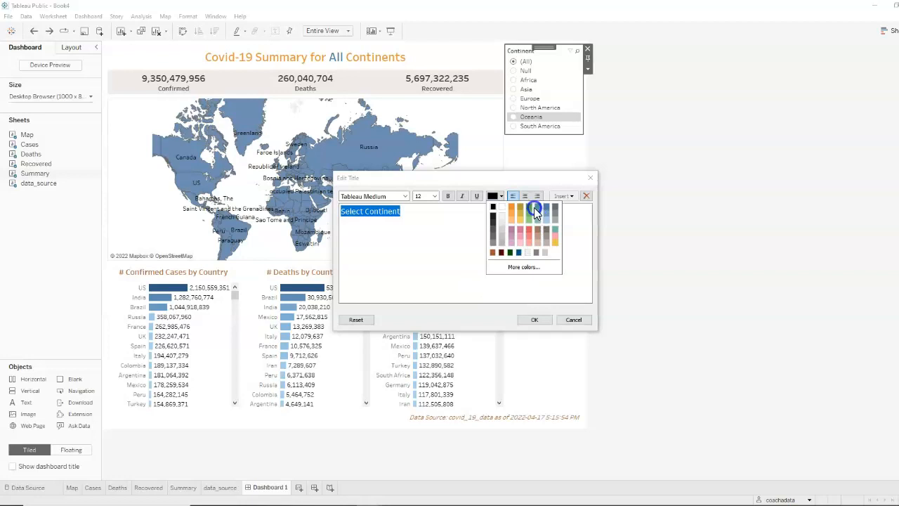
pyautogui.click(534, 209)
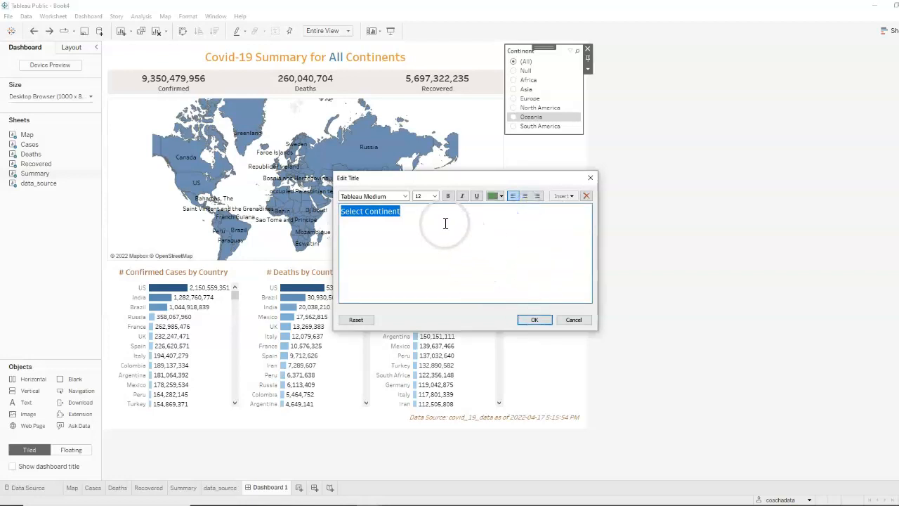
pyautogui.click(534, 320)
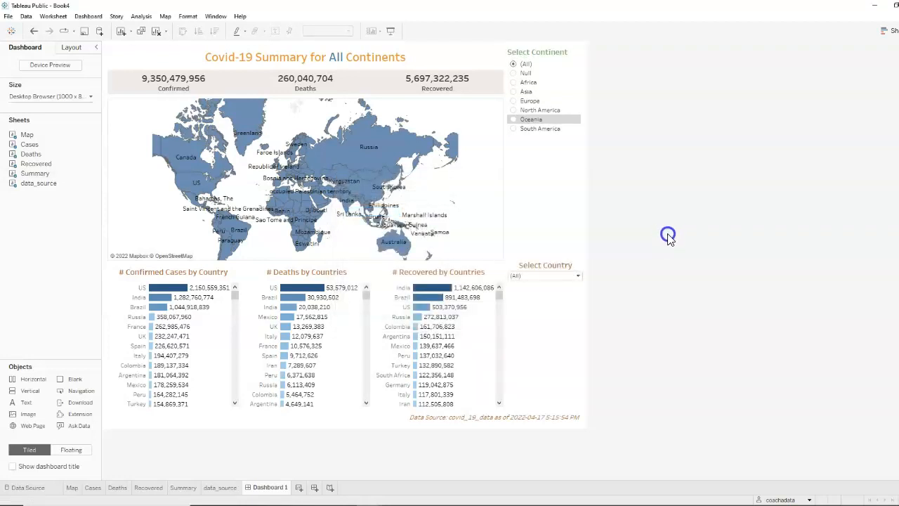
# Step: Recolor the Select Country filter title green to match the Select Continent title
pyautogui.doubleClick(566, 270)
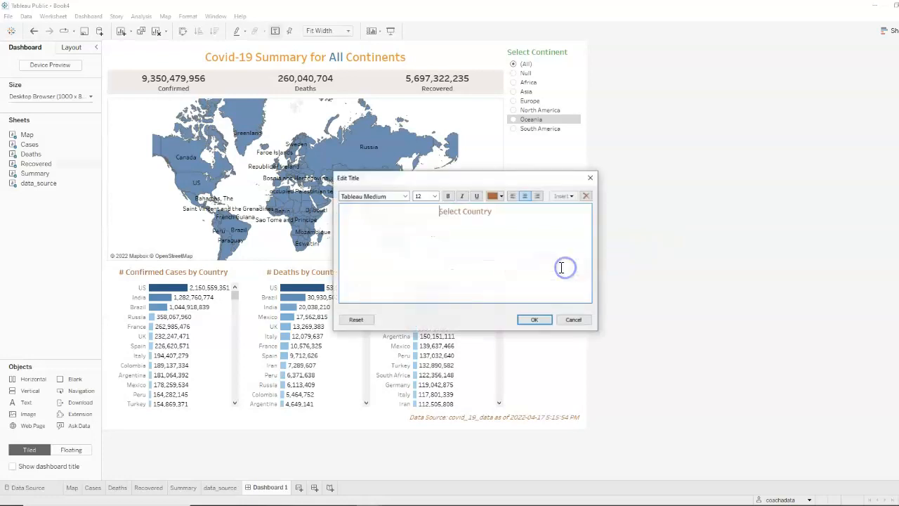
pyautogui.click(500, 197)
pyautogui.click(530, 209)
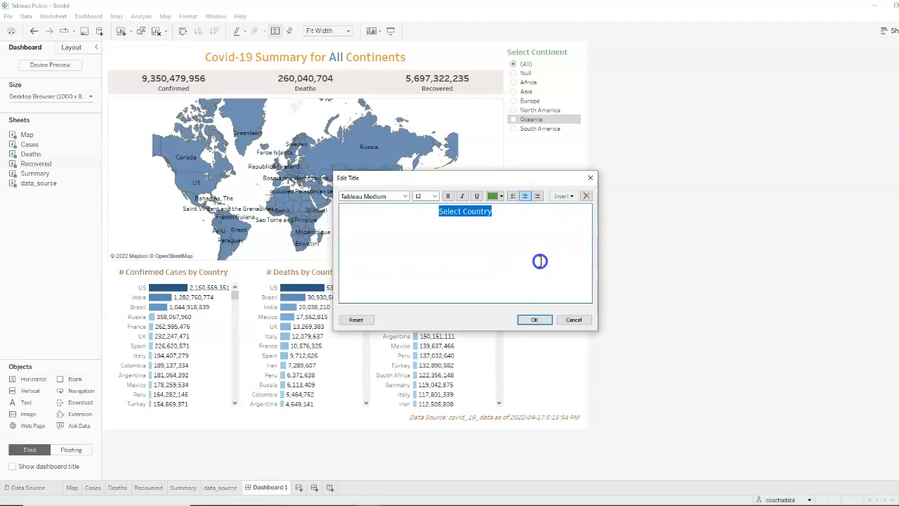
pyautogui.click(546, 326)
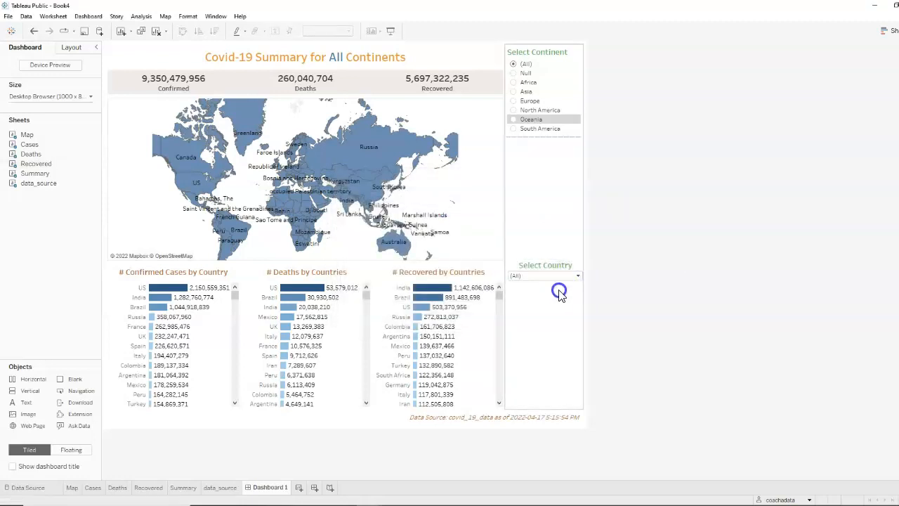
# Step: Center-align the Select Continent filter title and recolor it brown to match the bar chart titles
pyautogui.click(578, 277)
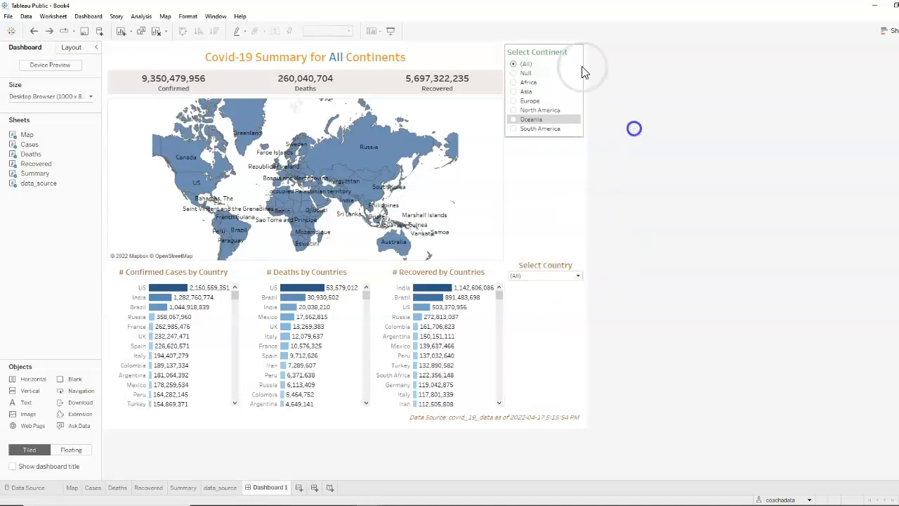
pyautogui.doubleClick(548, 57)
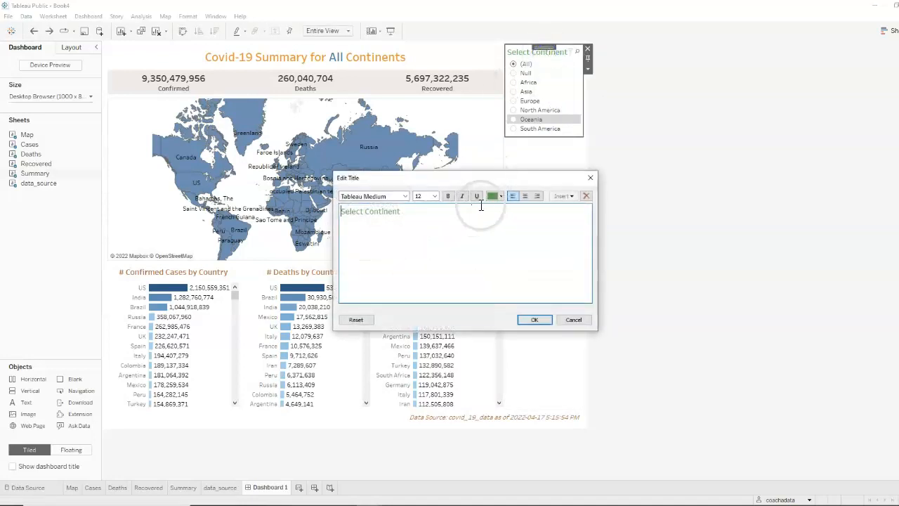
pyautogui.moveTo(425, 221); pyautogui.dragTo(340, 201)
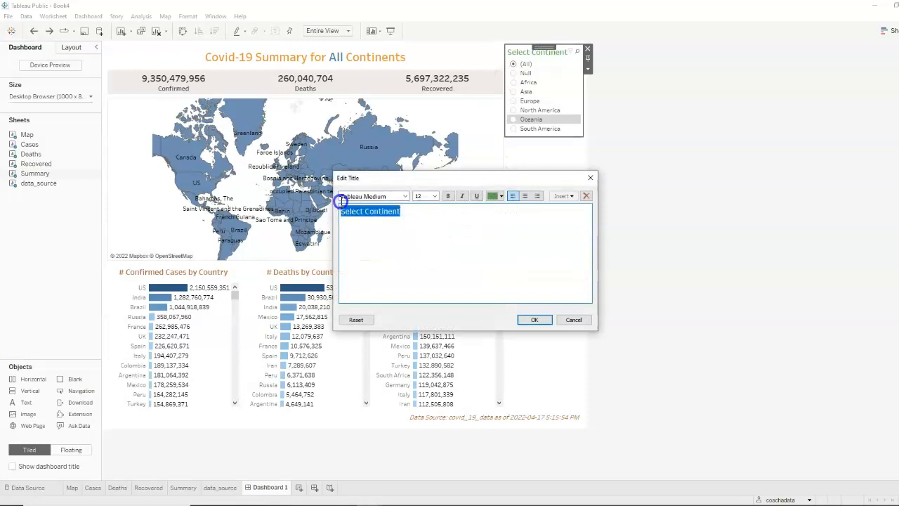
pyautogui.click(525, 197)
pyautogui.click(502, 196)
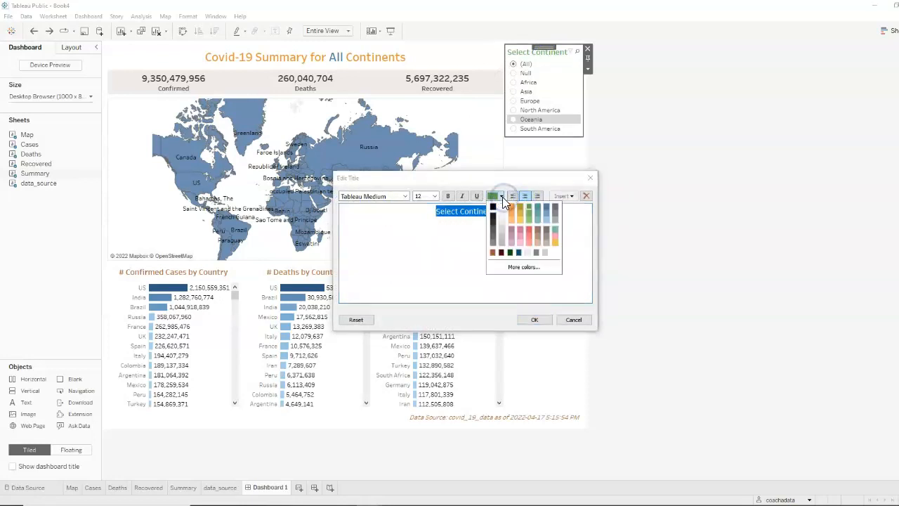
pyautogui.click(494, 252)
pyautogui.click(534, 319)
pyautogui.click(707, 236)
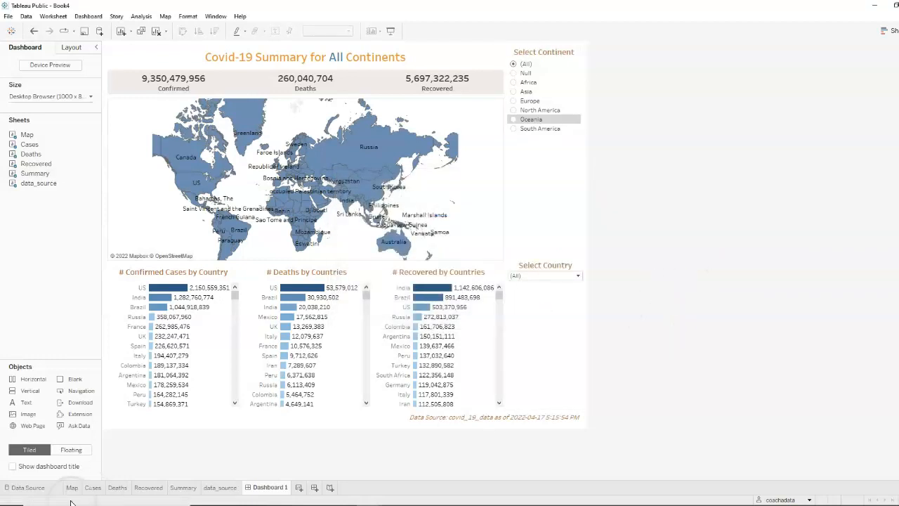
# Step: Rename the dashboard as "Covid-19 Dashboard"
pyautogui.doubleClick(274, 487)
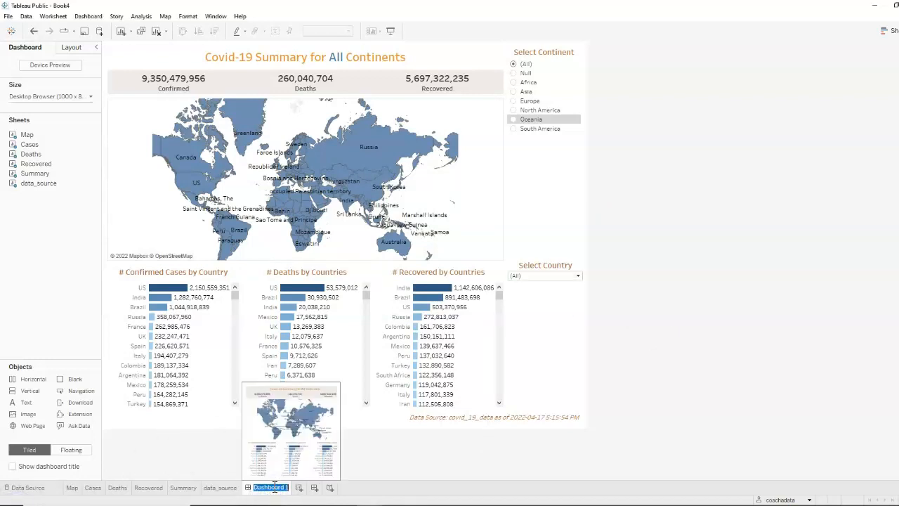
pyautogui.write('Covid-19 Das')
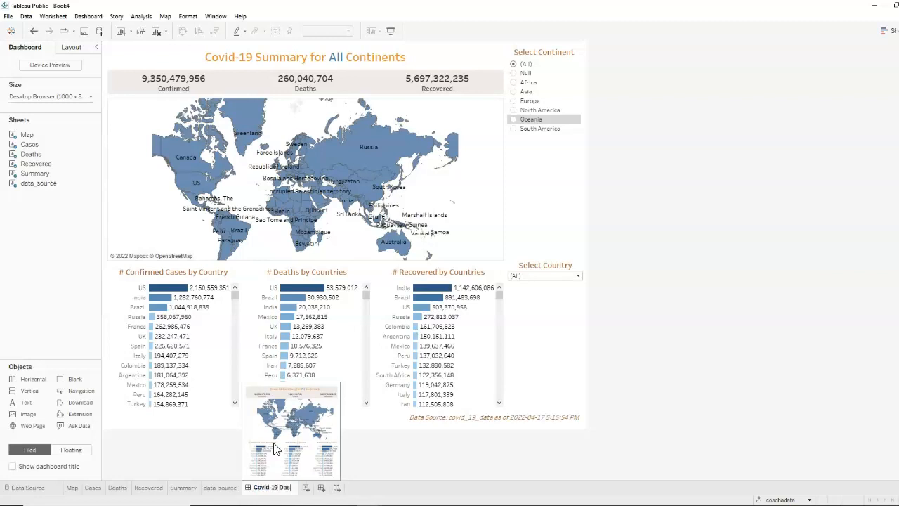
pyautogui.write('hboard')
pyautogui.press('Return')
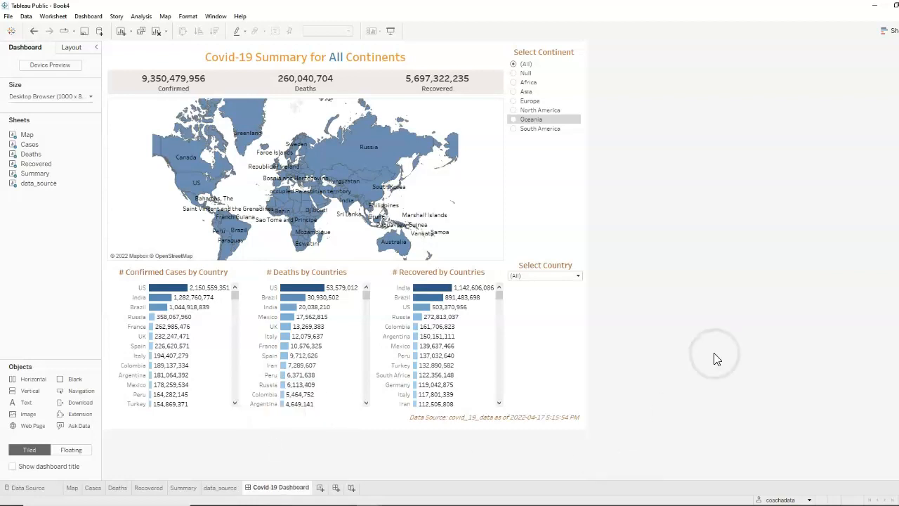
# Step: Hide all worksheets used in the dashboard, from Map through data_source
pyautogui.click(71, 488)
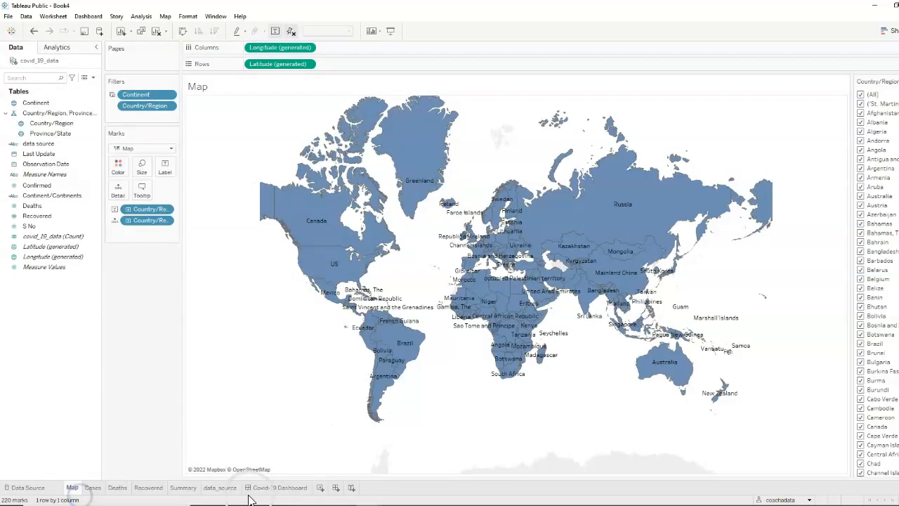
pyautogui.rightClick(227, 494)
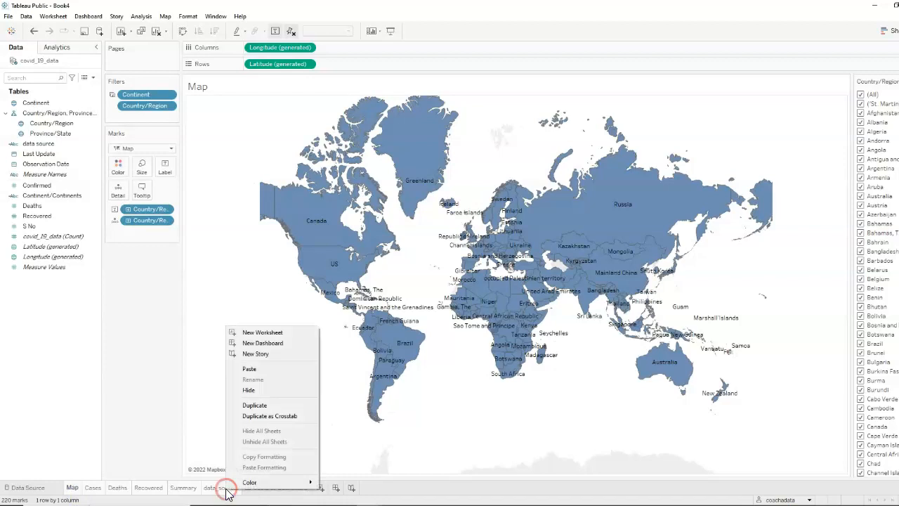
pyautogui.click(261, 390)
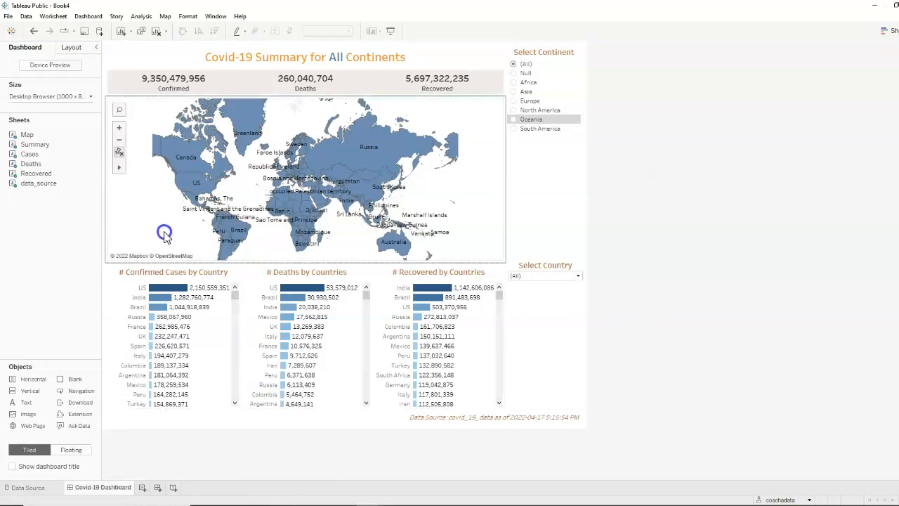
# Step: Open the hidden Map and Summary worksheets from the dashboard, returning to the dashboard after each
pyautogui.click(95, 134)
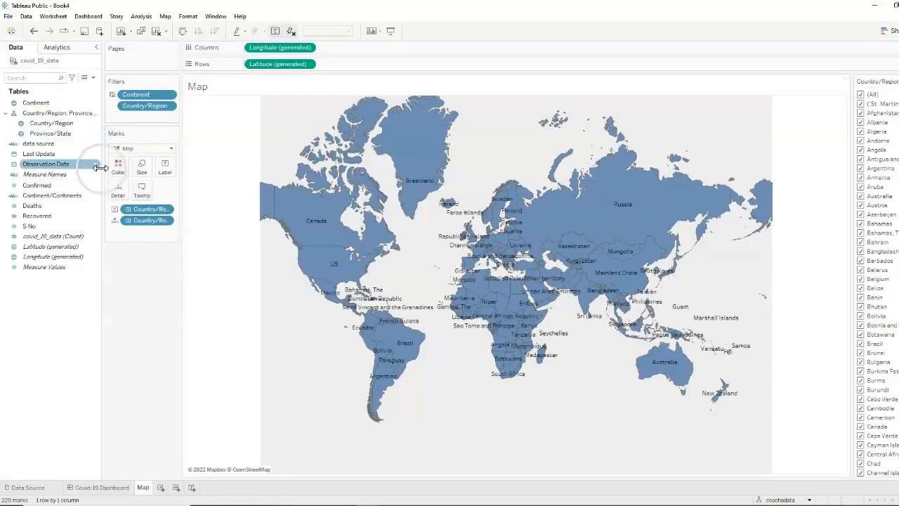
pyautogui.click(104, 488)
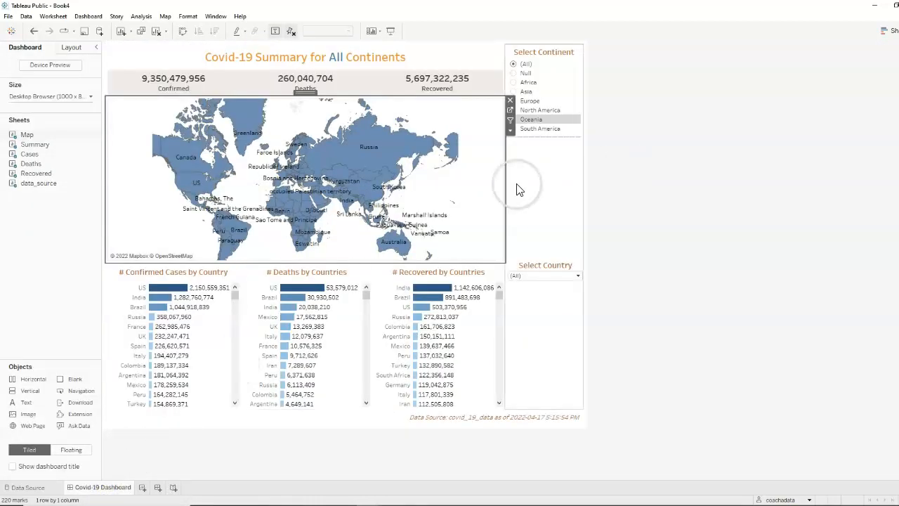
pyautogui.click(381, 71)
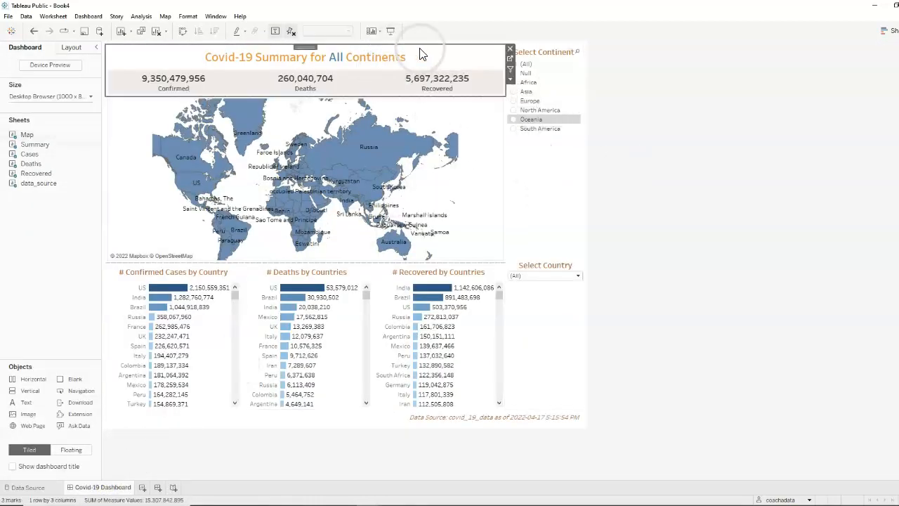
pyautogui.click(509, 59)
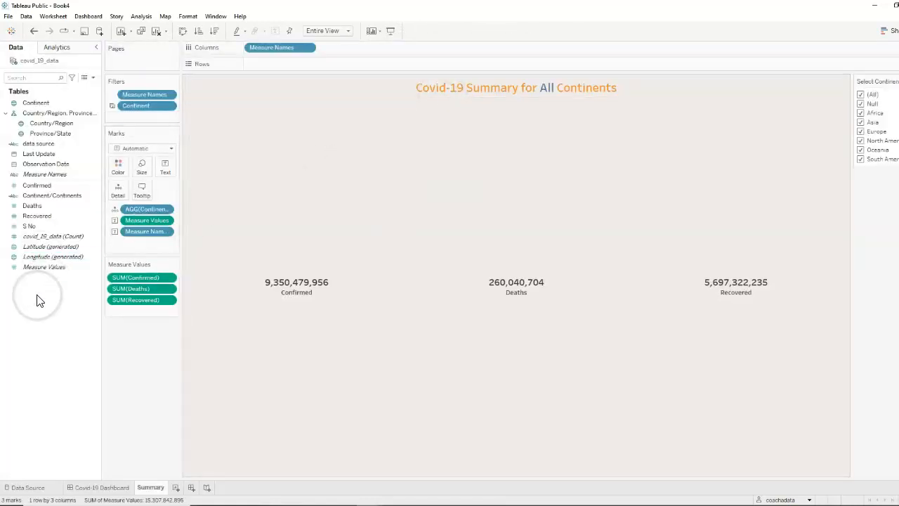
pyautogui.click(82, 490)
pyautogui.click(720, 221)
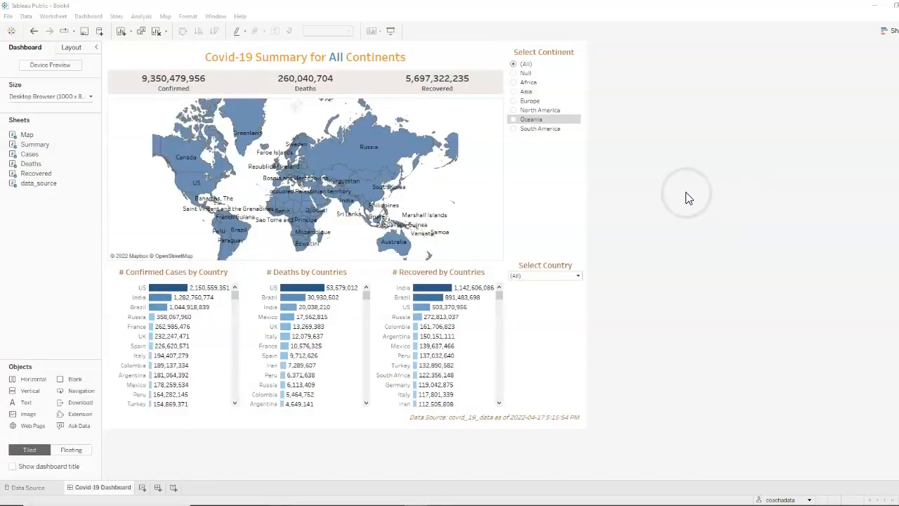
# Step: Add a "#" prefix before Measure Names in the Summary worksheet's text label and return to the dashboard
pyautogui.click(428, 59)
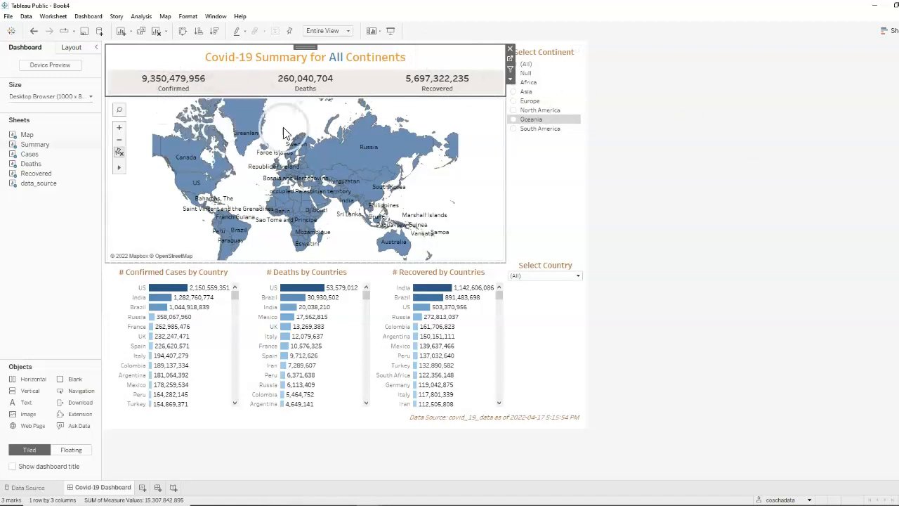
pyautogui.click(768, 159)
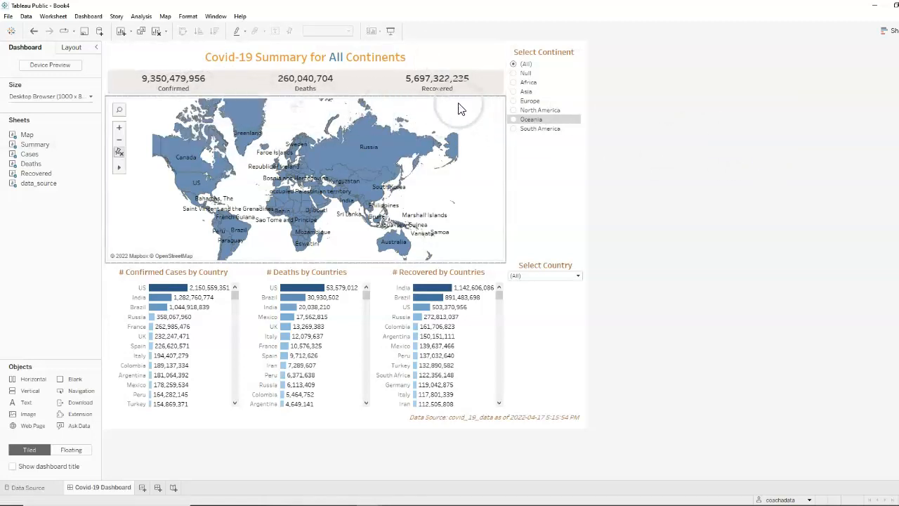
pyautogui.click(471, 56)
pyautogui.click(511, 60)
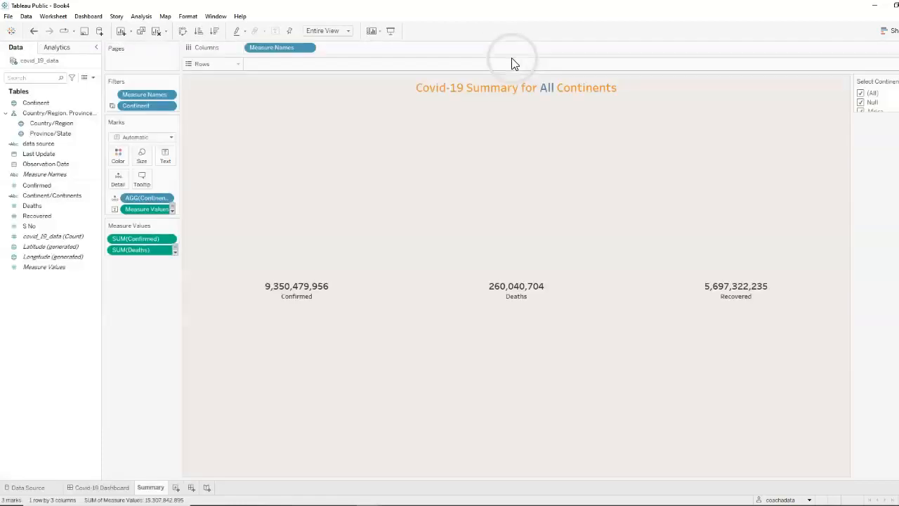
pyautogui.click(167, 167)
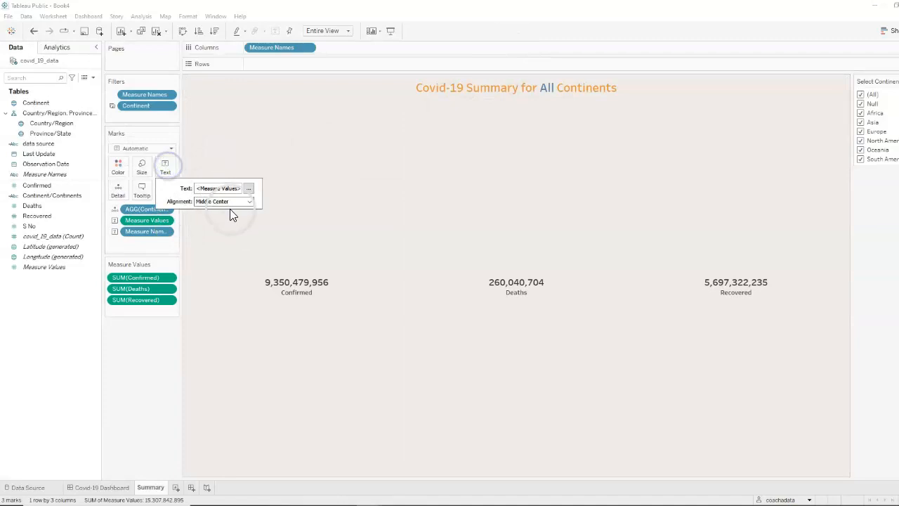
pyautogui.click(249, 188)
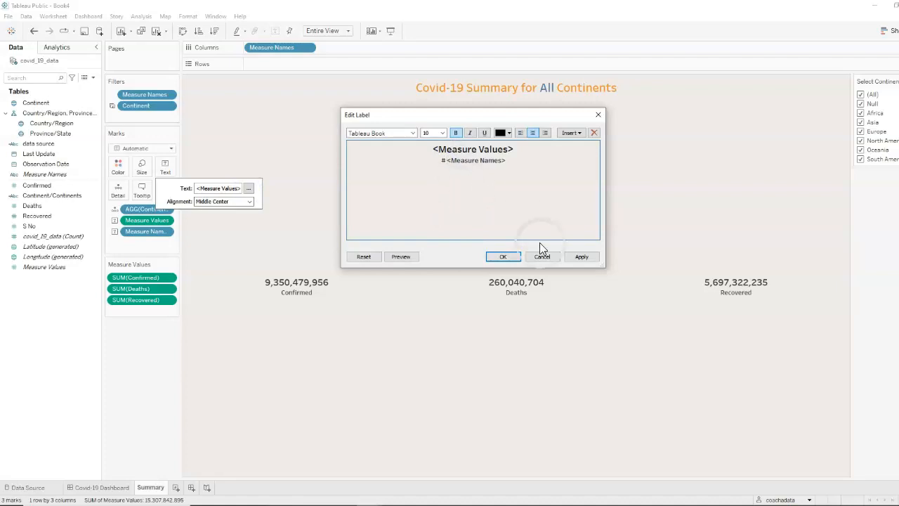
pyautogui.click(591, 260)
pyautogui.click(510, 258)
pyautogui.click(109, 488)
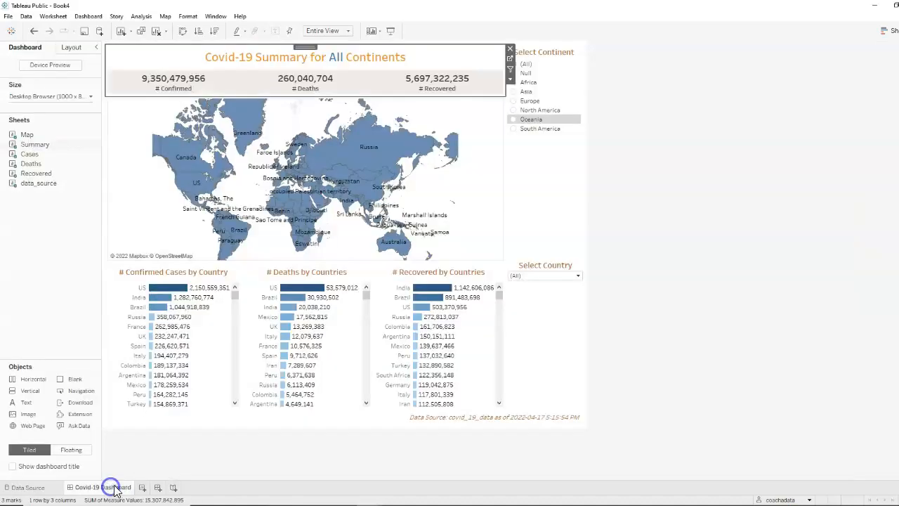
pyautogui.click(756, 284)
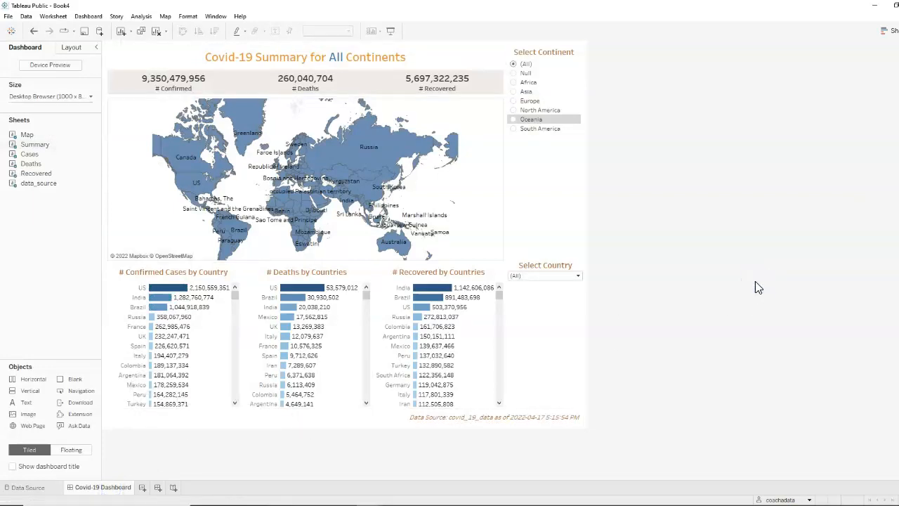